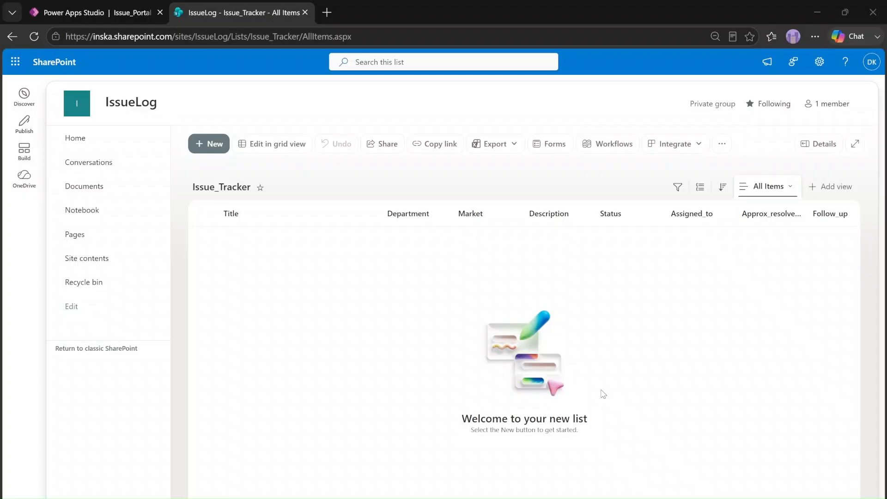
Switch to Power Apps Studio and add the Issue_Tracker list from the IssueLog SharePoint site as a data source
left_click(101, 13)
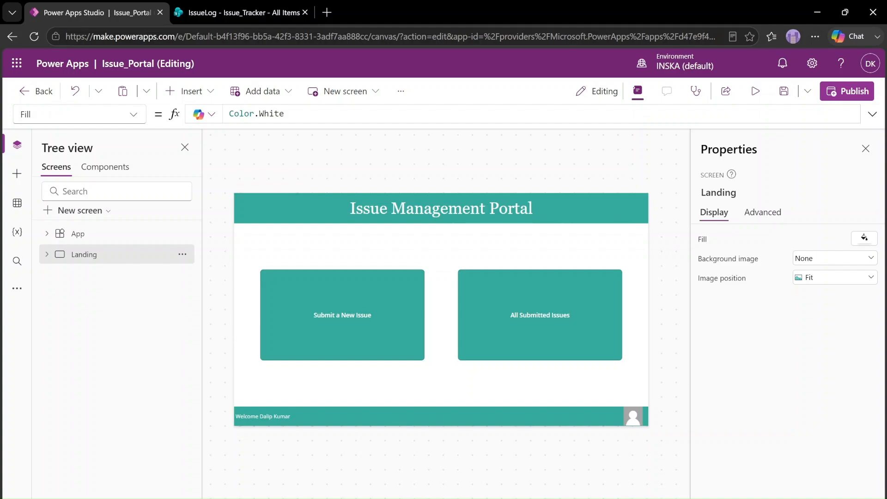
left_click(422, 384)
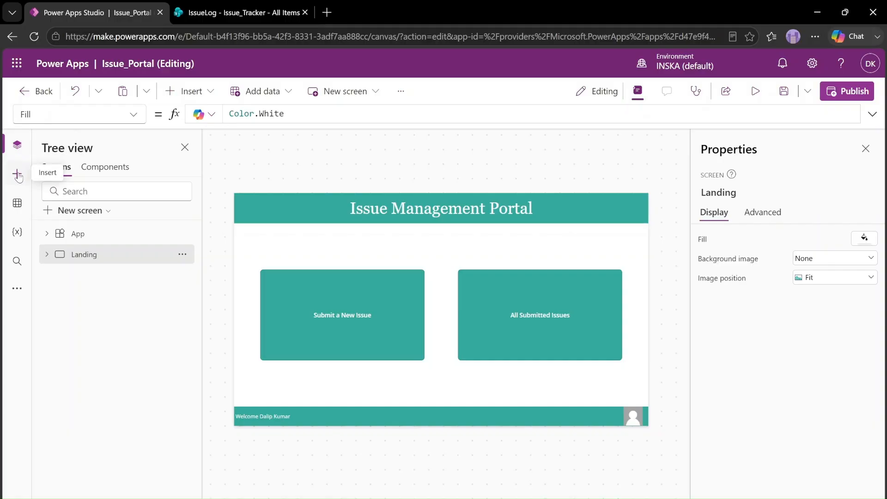
left_click(17, 204)
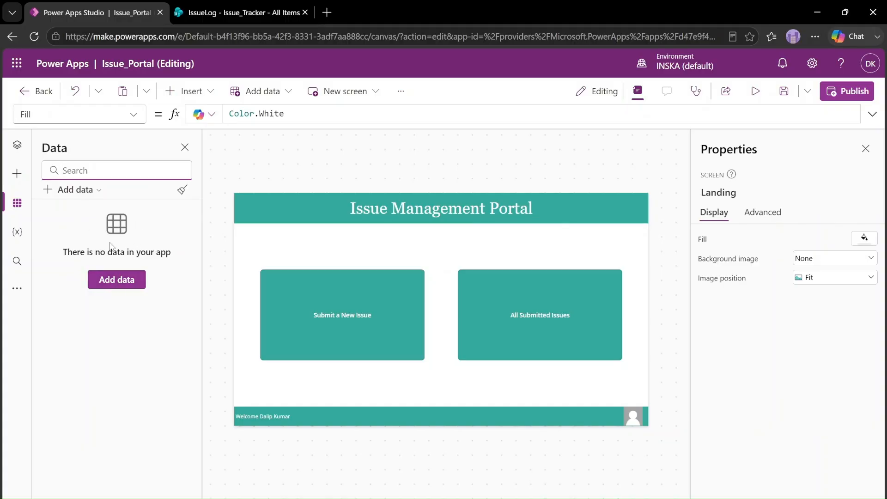
left_click(117, 286)
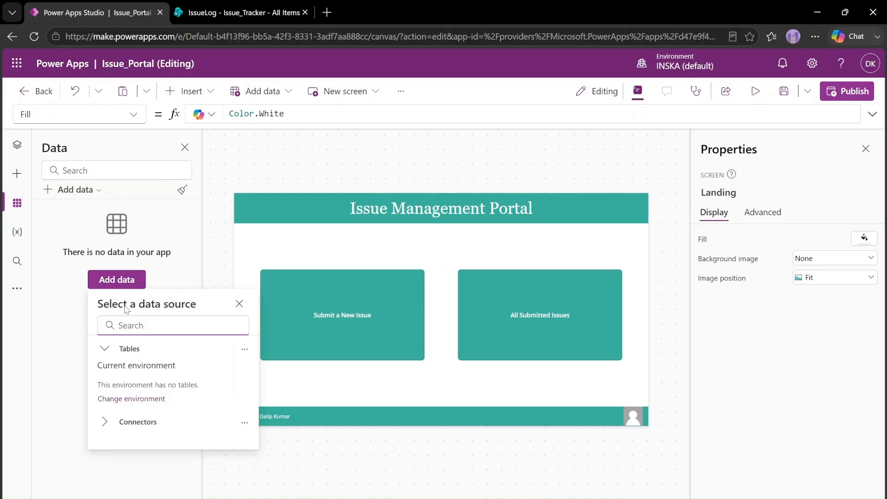
type("sharep")
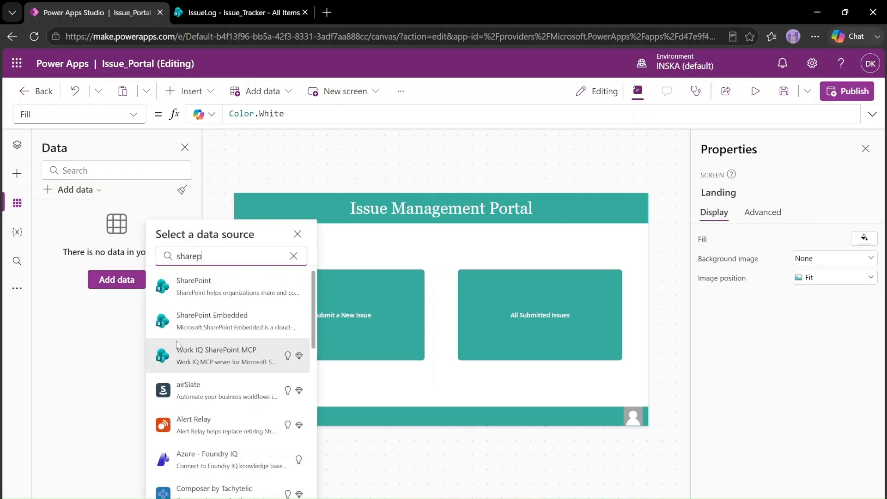
left_click(219, 300)
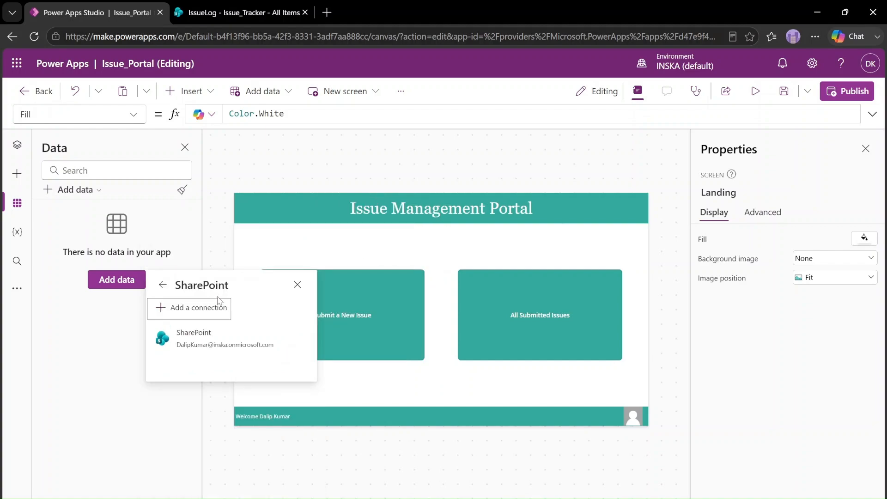
left_click(220, 341)
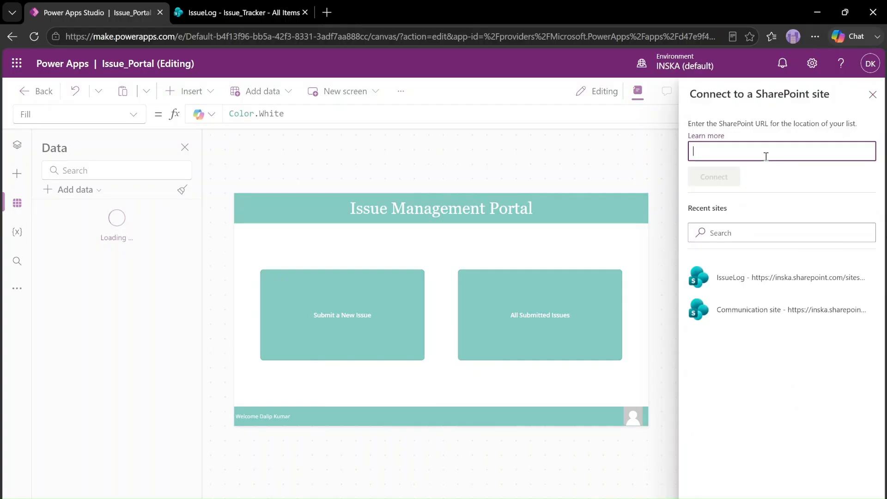
left_click(812, 283)
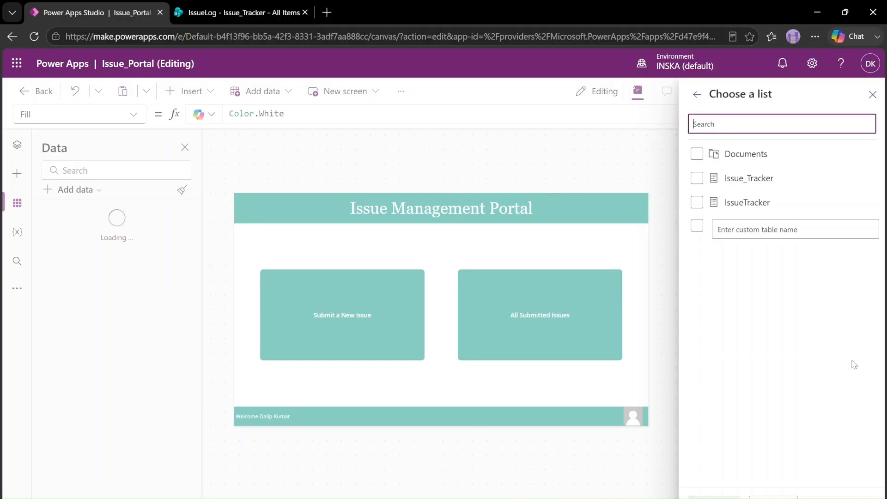
left_click(778, 177)
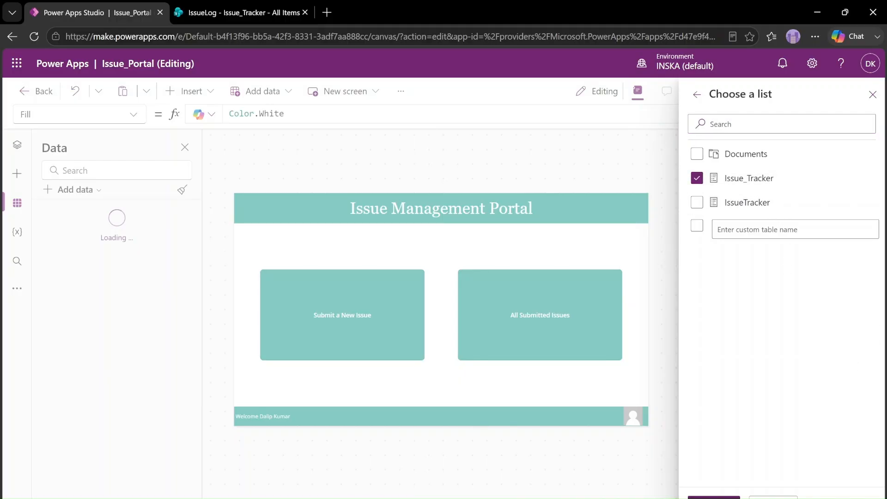
left_click(714, 498)
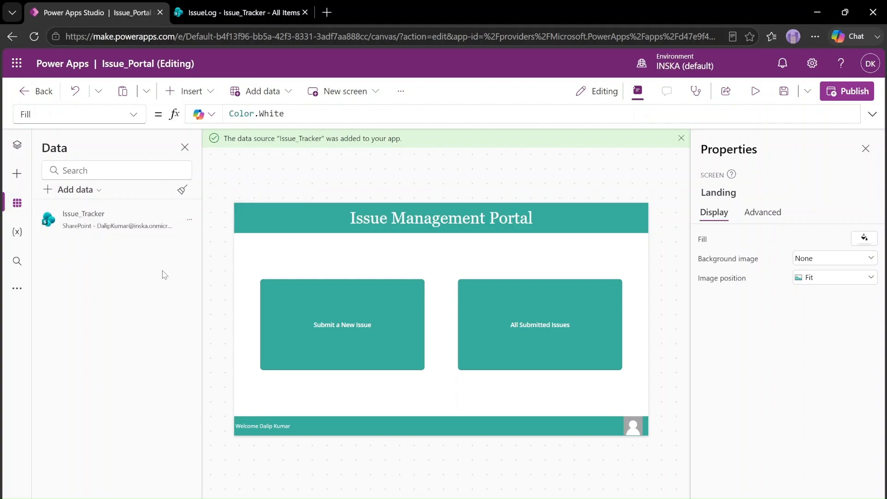
Preview the app's Landing screen and return to editing, dismissing the tip
left_click(17, 144)
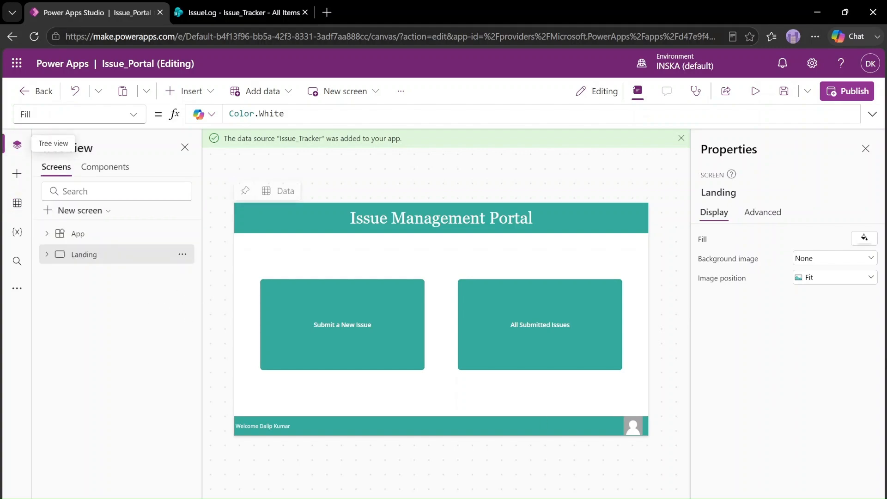
left_click(756, 91)
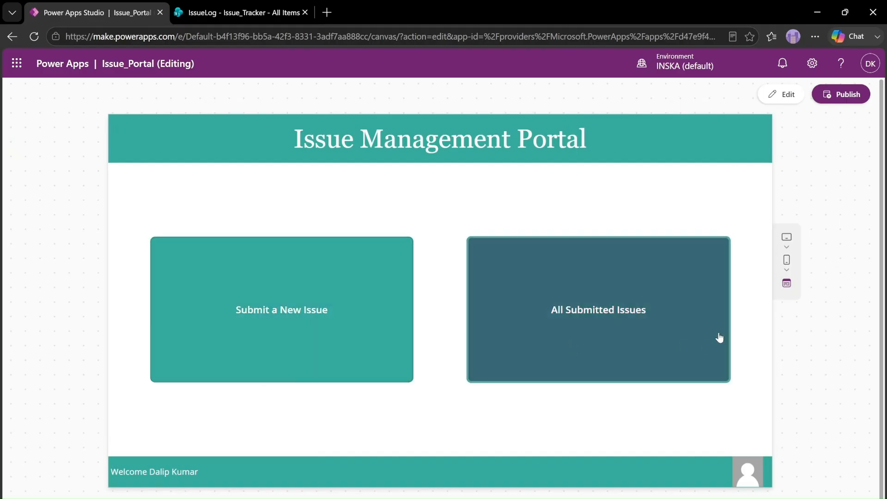
left_click(781, 94)
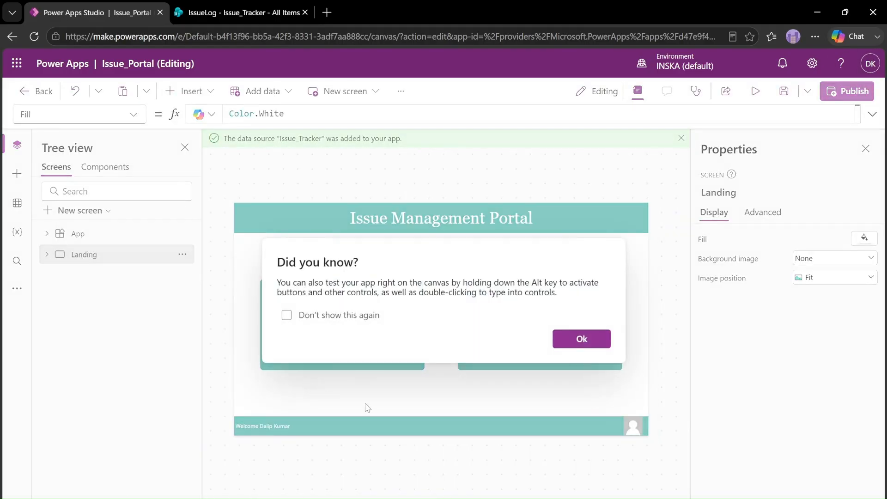
left_click(584, 338)
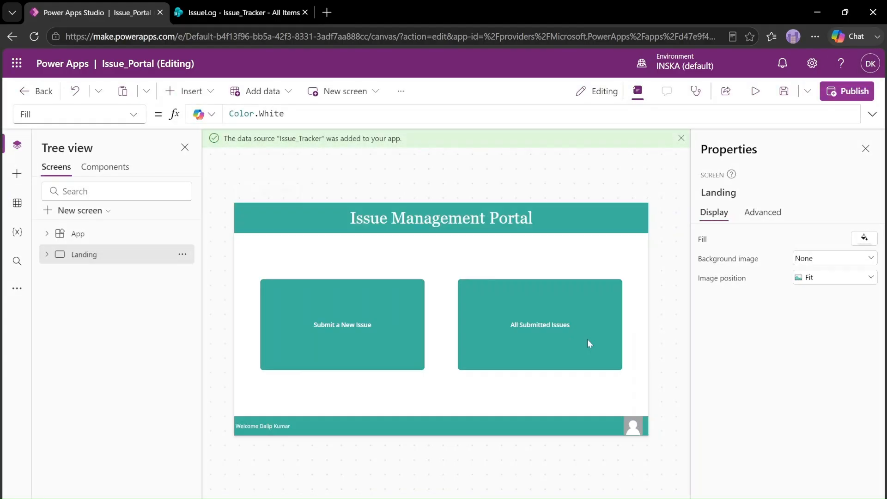
Add a new blank screen to the app
left_click(79, 214)
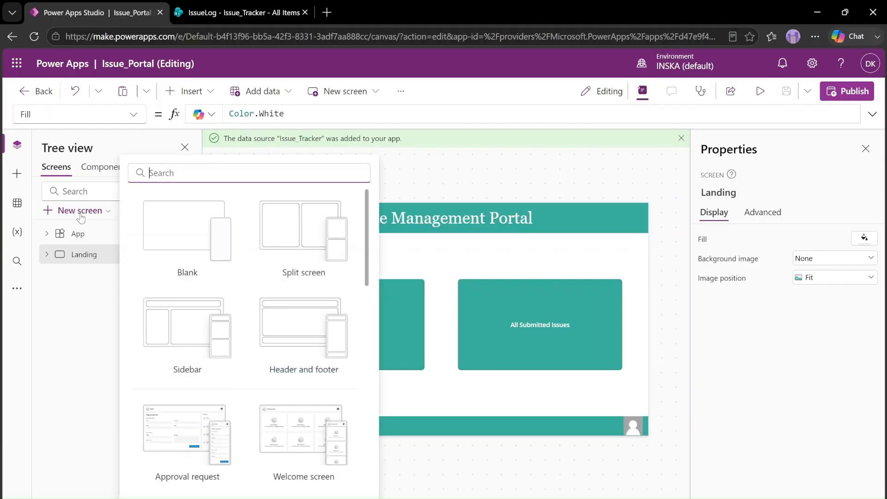
left_click(182, 239)
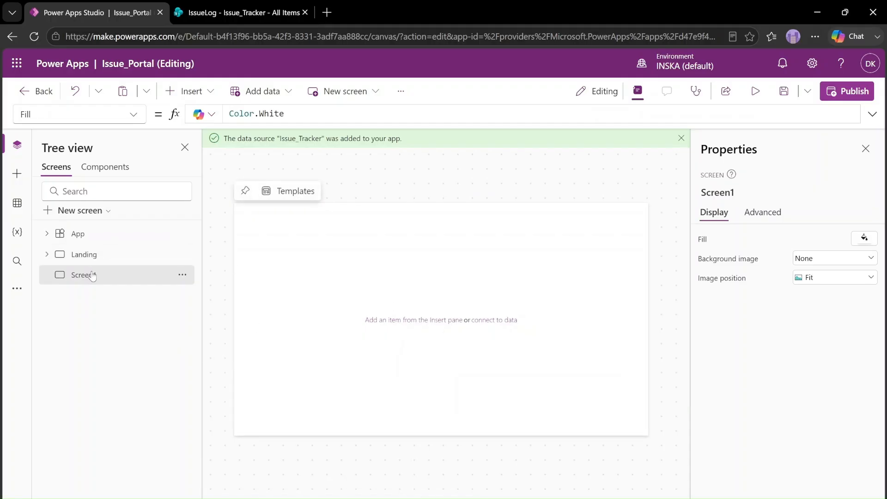
Try to rename the new blank screen as Submit_New
double_click(92, 275)
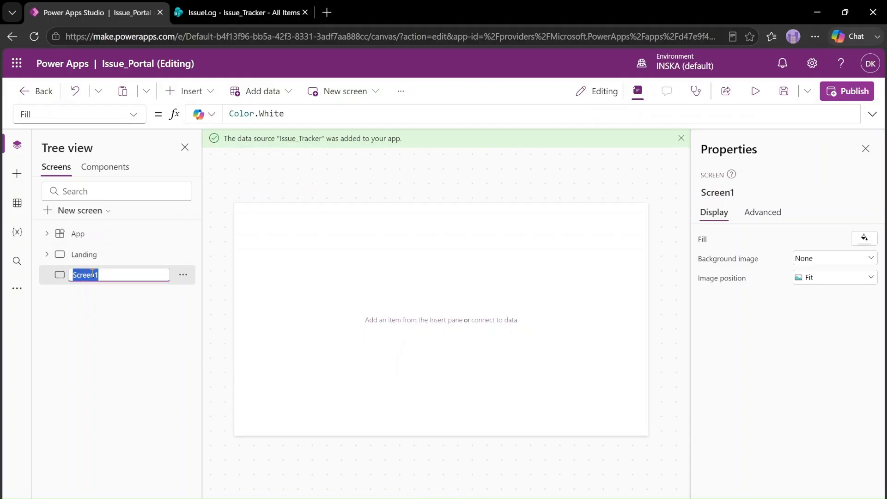
type("Ne")
type("ubmit")
type("_New")
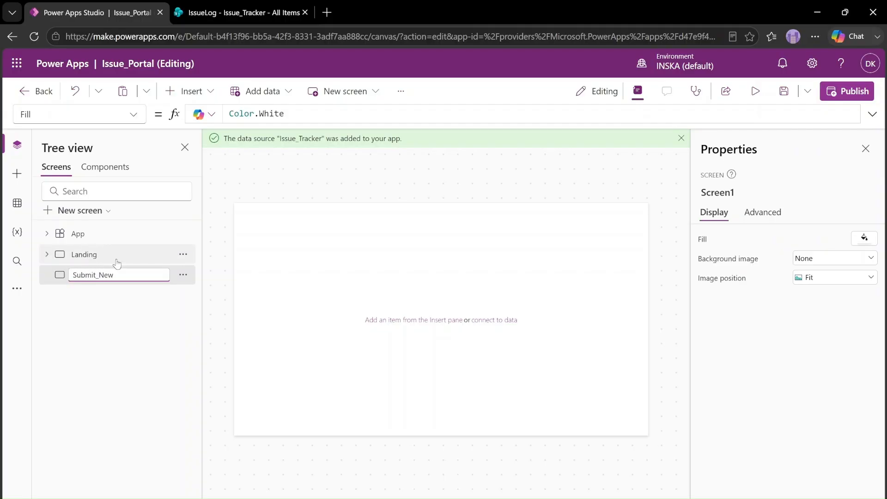
left_click(71, 316)
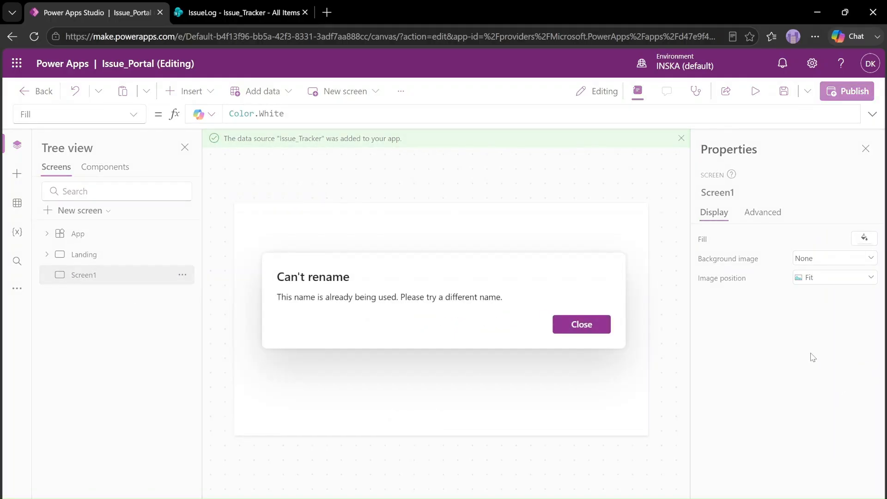
left_click(596, 328)
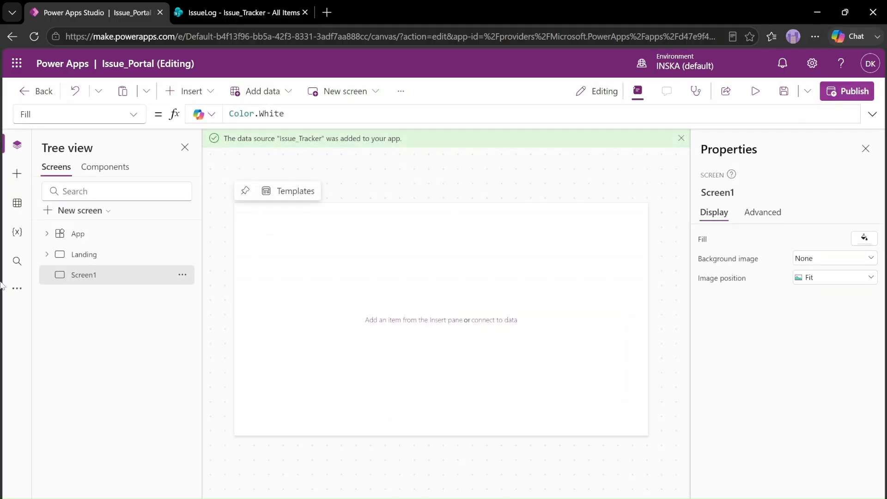
Rename the new blank screen as New_Issue
double_click(120, 272)
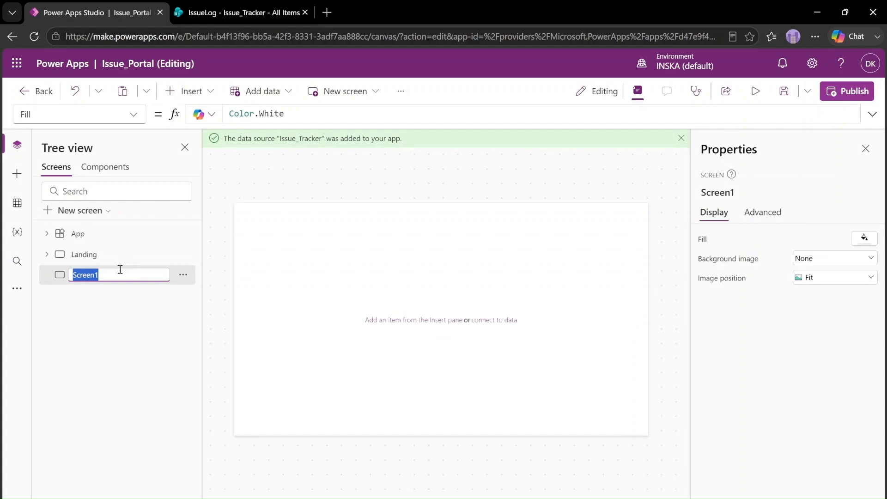
type("New_Issue")
left_click(82, 309)
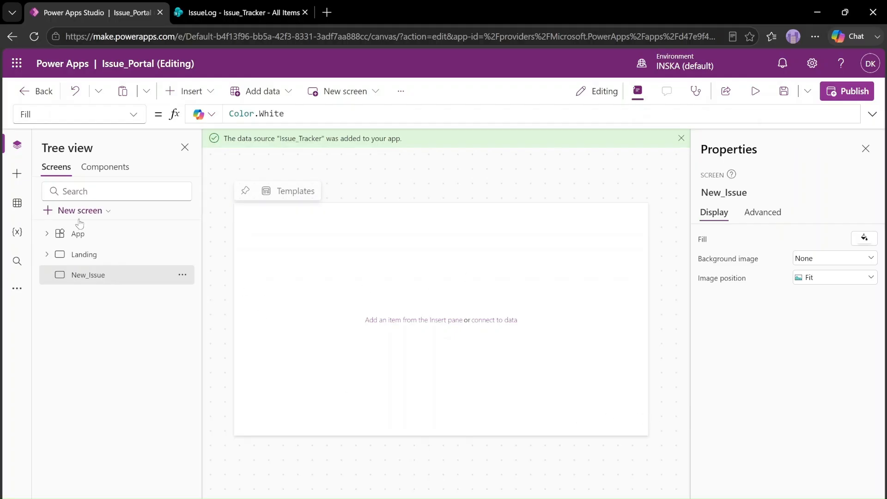
Copy the "Issue Management Portal" header label from the Landing screen onto the New_Issue screen
left_click(116, 255)
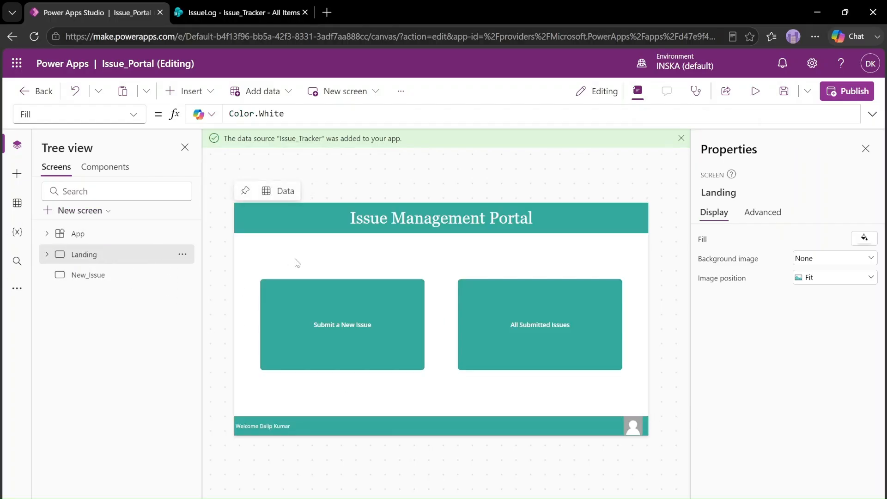
left_click(316, 216)
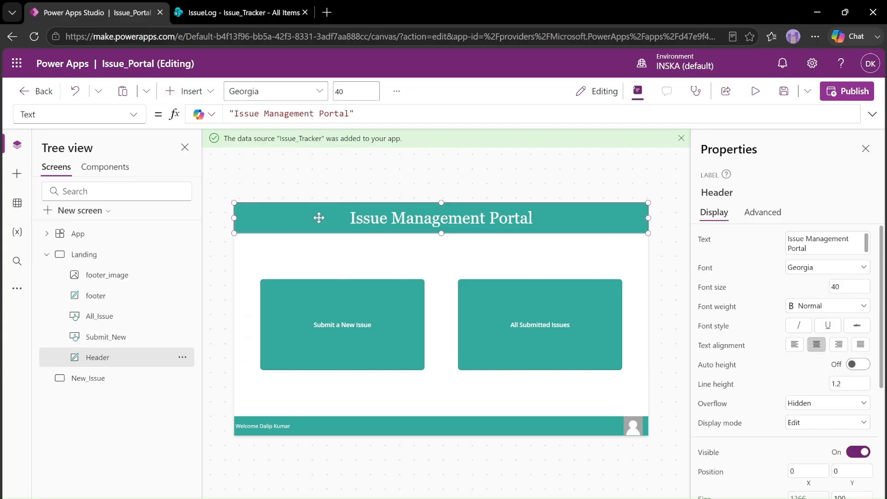
left_click(98, 252)
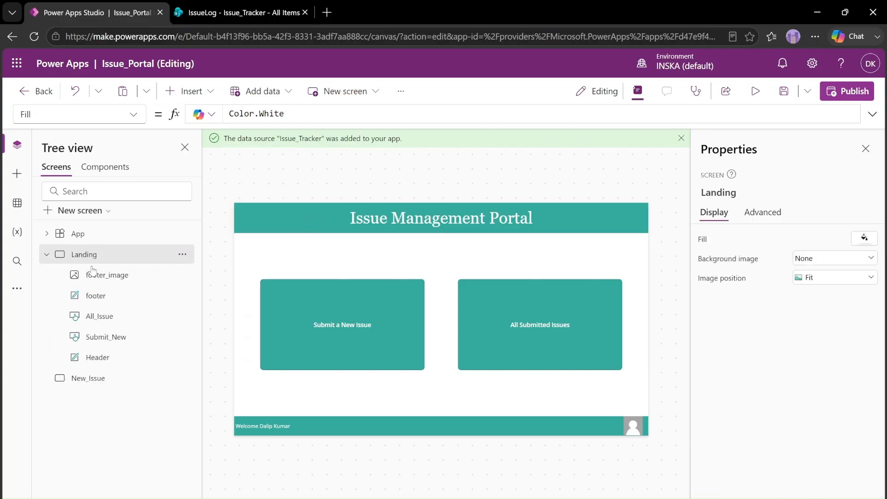
left_click(106, 379)
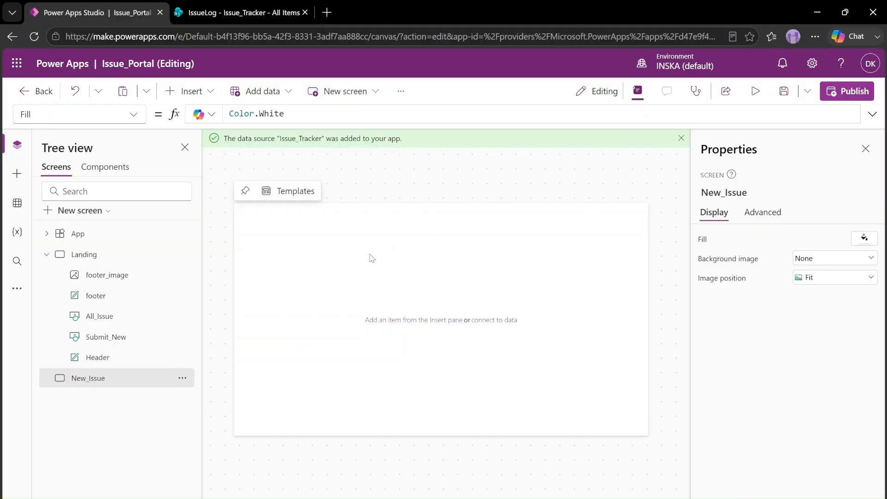
key("ctrl+v")
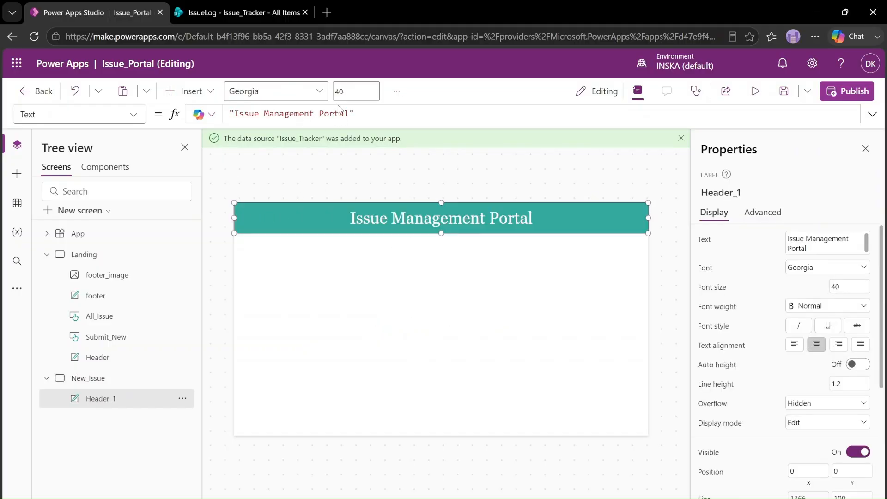
Change the text of the copied header on the New_Issue screen to "Submit a New Issue"
left_click(349, 116)
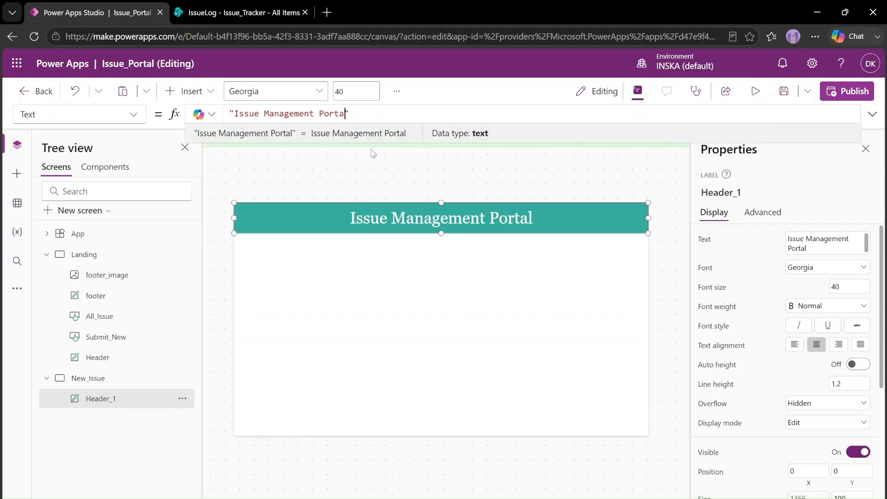
key("BackSpace")
key("BackSpace")
key("BackSpace")
key("BackSpace")
key("BackSpace")
key("BackSpace")
key("BackSpace")
key("BackSpace")
key("BackSpace")
key("BackSpace")
key("BackSpace")
key("BackSpace")
key("BackSpace")
key("BackSpace")
key("BackSpace")
key("BackSpace")
key("BackSpace")
key("BackSpace")
key("BackSpace")
key("BackSpace")
key("BackSpace")
key("BackSpace")
key("BackSpace")
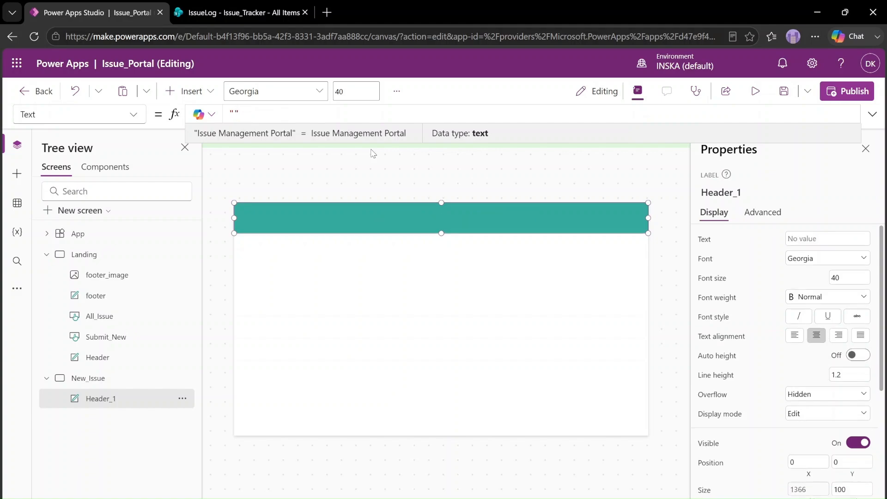
type("New ")
type("Submit")
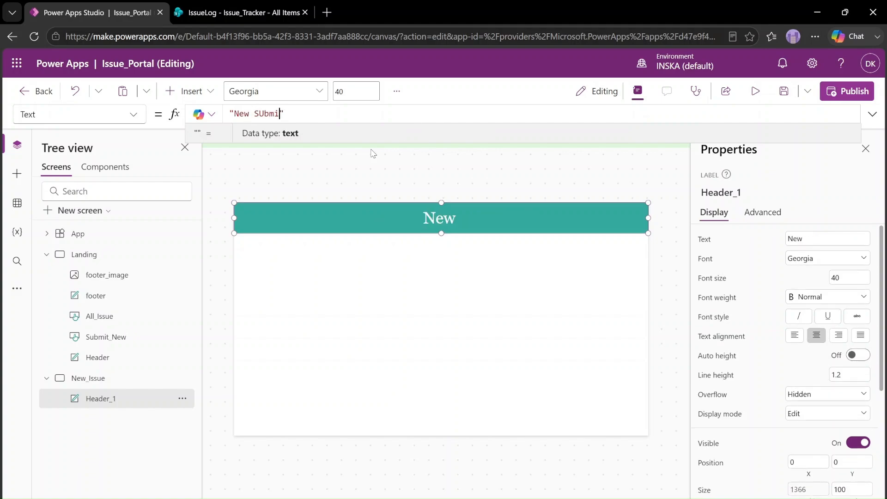
key("BackSpace")
key("BackSpace")
key("BackSpace")
key("BackSpace")
key("BackSpace")
type("ubmss")
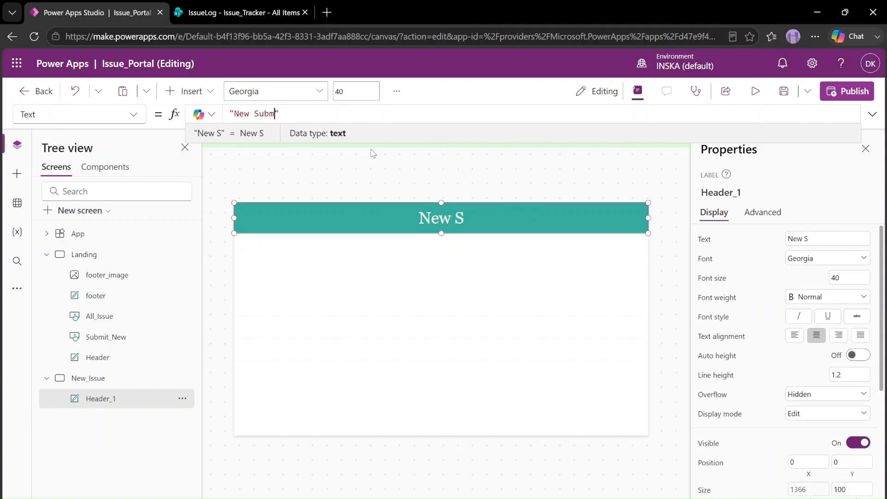
key("BackSpace")
key("BackSpace")
key("BackSpace")
key("BackSpace")
key("BackSpace")
key("BackSpace")
key("BackSpace")
key("BackSpace")
key("BackSpace")
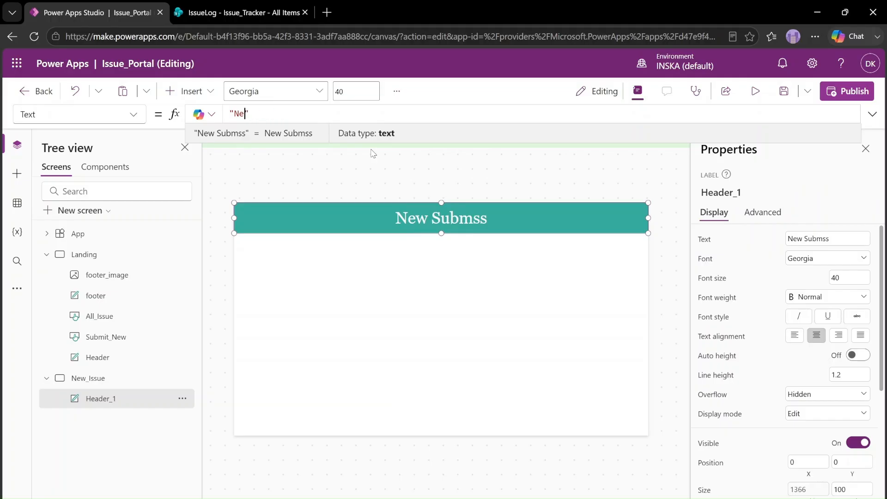
type("Submit a New ")
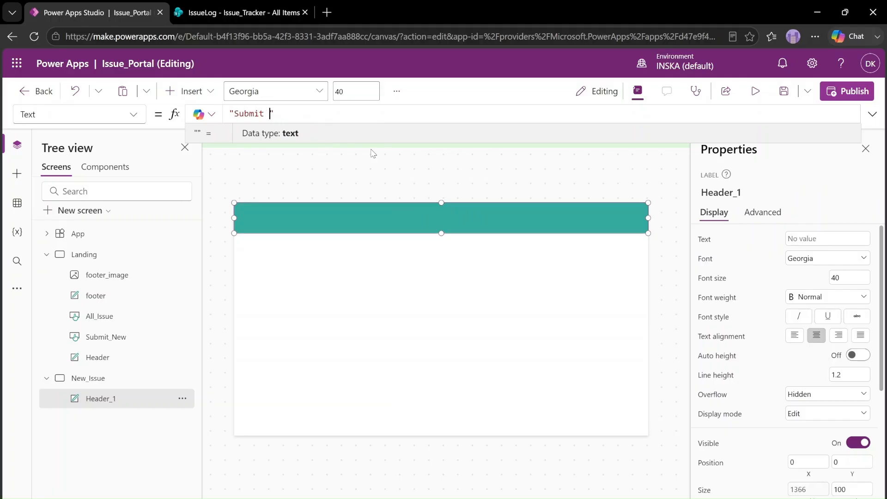
type("Issue")
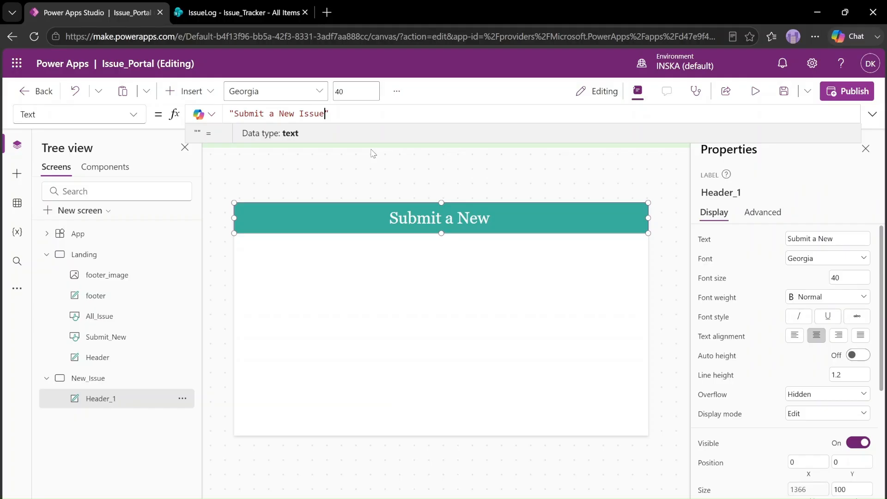
left_click(455, 281)
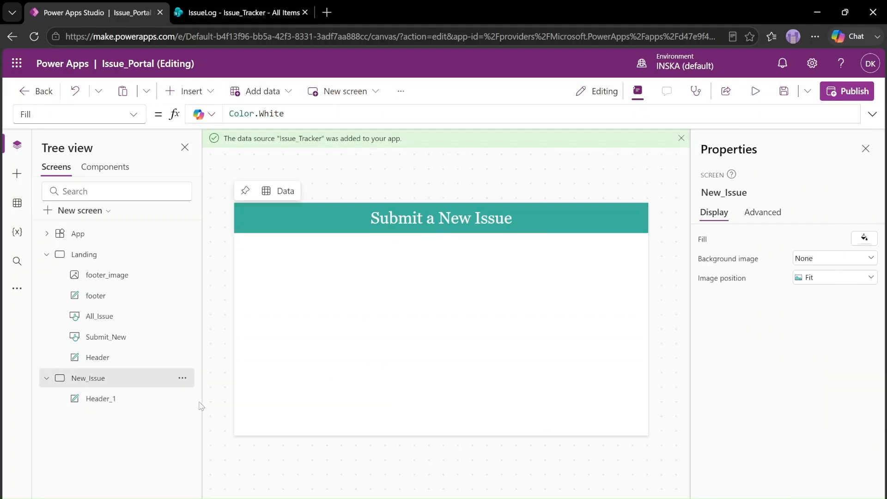
Rename the header label on the New_Issue screen as Issue_Header
double_click(122, 403)
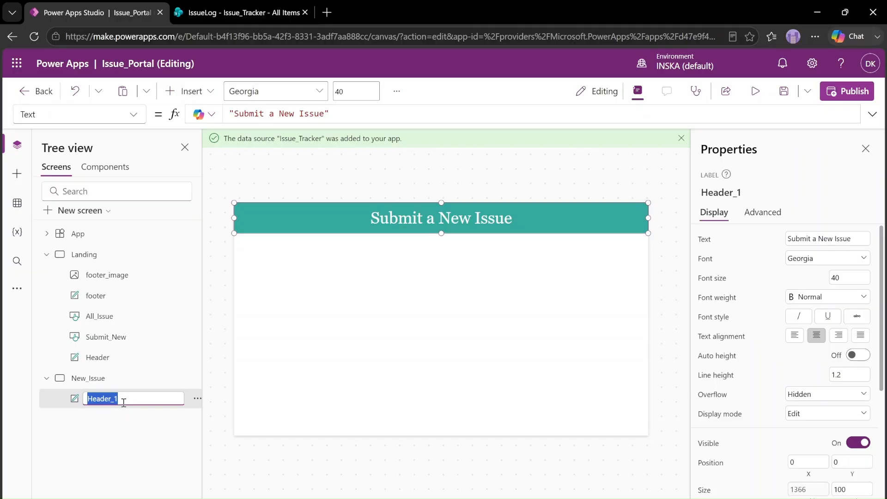
type("Issue_Header")
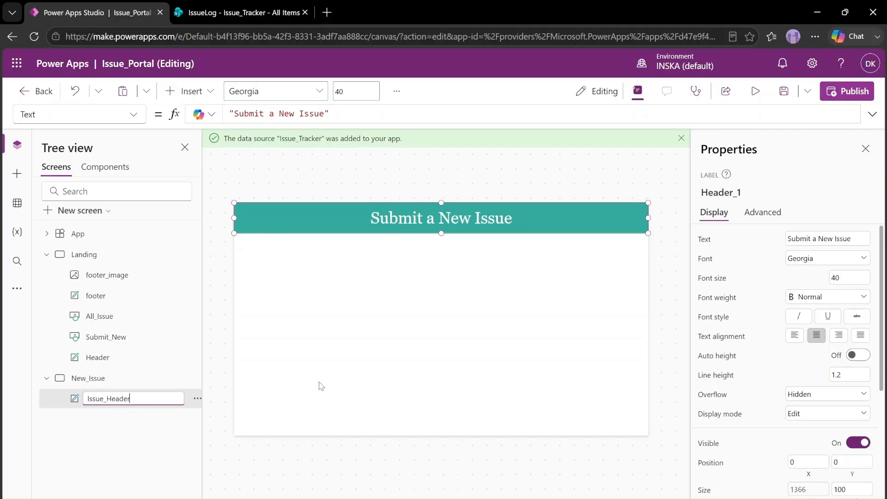
left_click(438, 350)
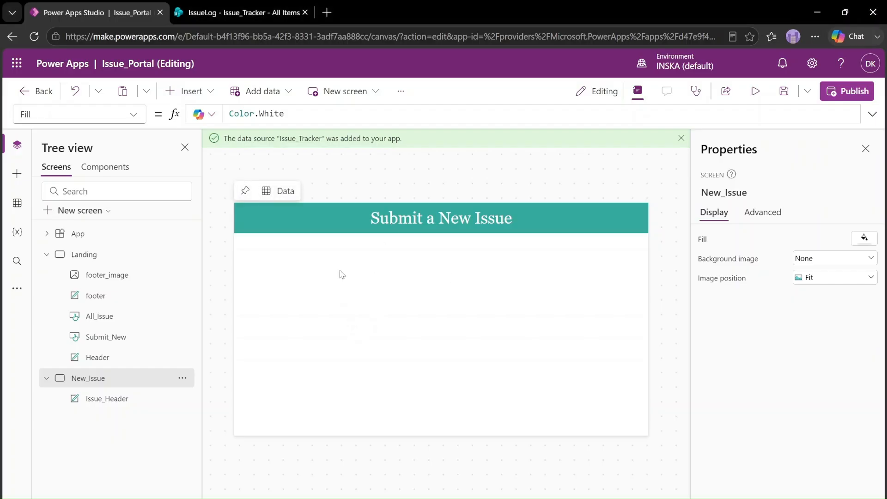
Insert an edit form on the New_Issue screen and fit it directly below the header, 1366 wide and 564 high
left_click(180, 89)
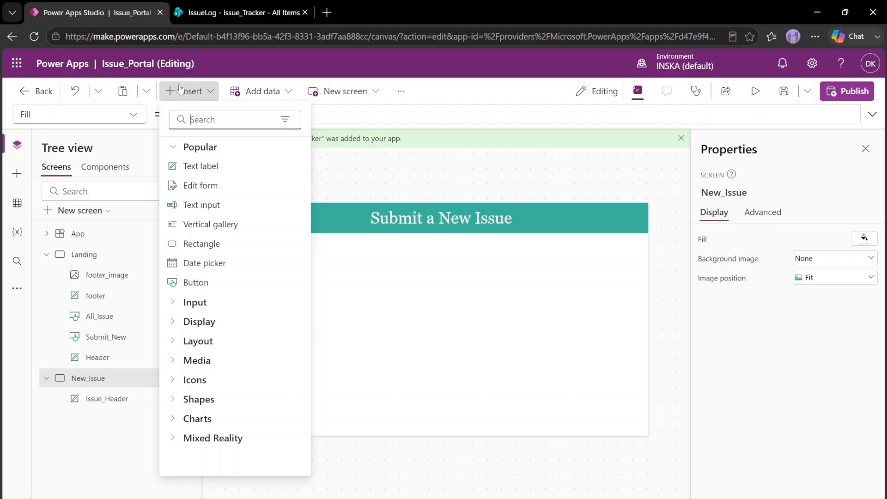
type("ed")
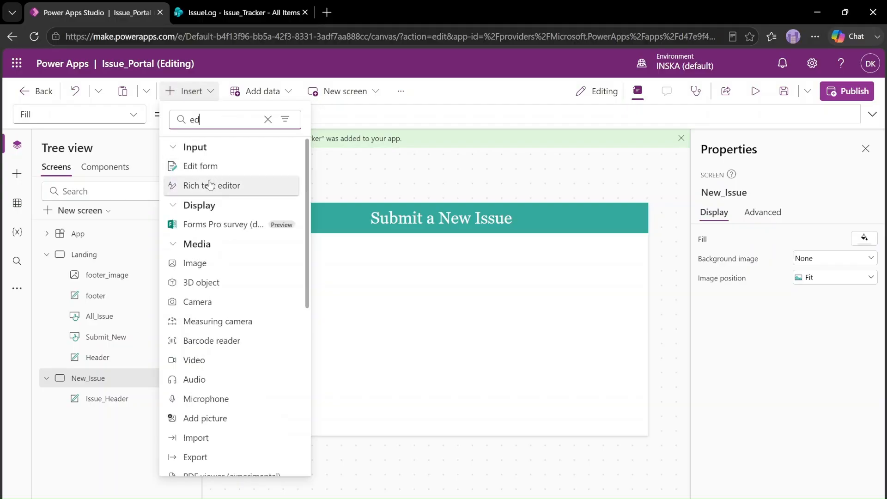
left_click(209, 166)
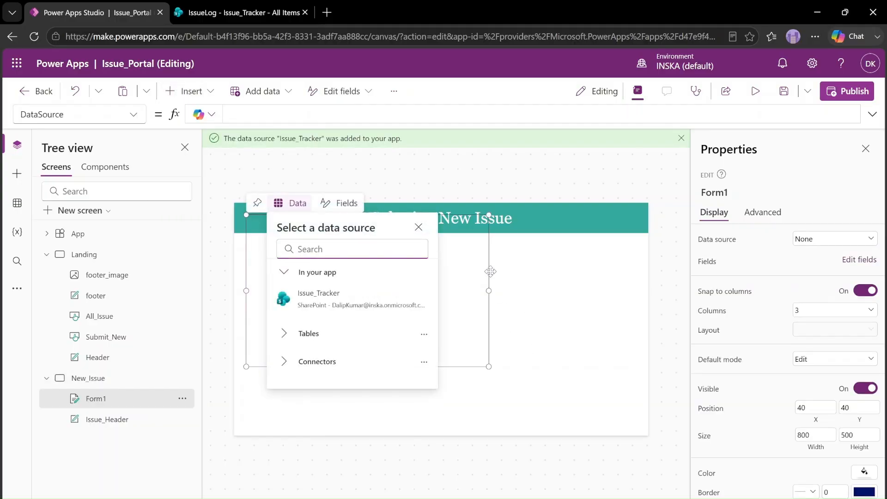
left_click_drag(490, 272, 649, 311)
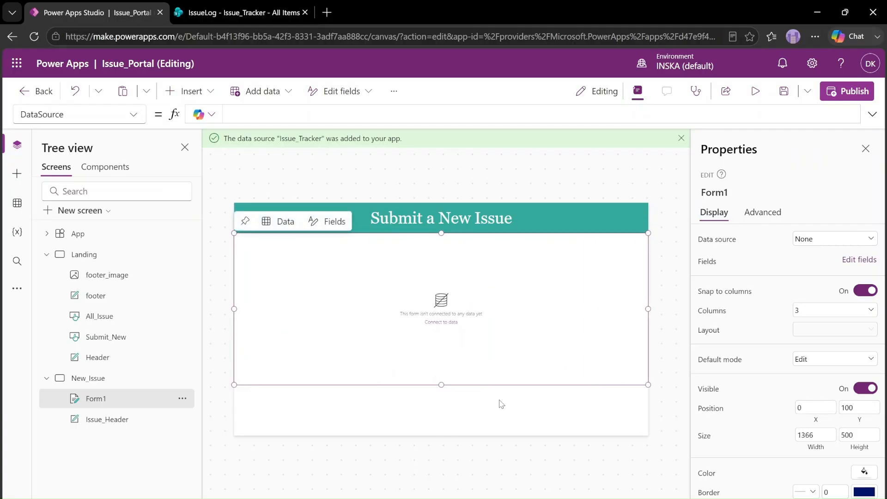
left_click_drag(441, 385, 442, 404)
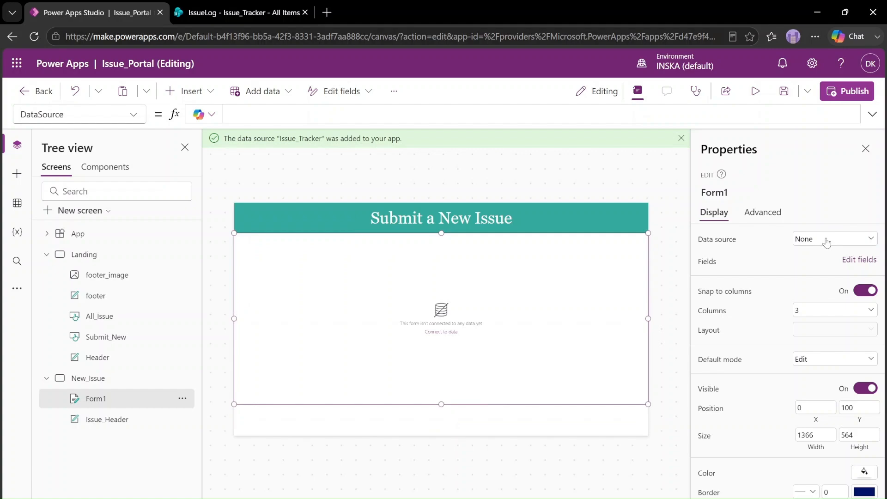
Rename the new form as NewIsueForm and connect it to the Issue_Tracker data source
double_click(104, 402)
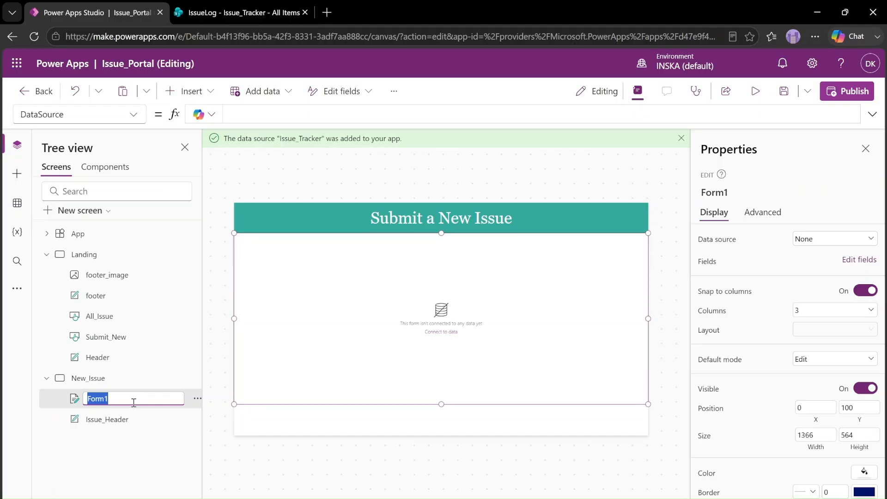
type("NewIsu")
type("e")
type("e")
type("FOr")
key("BackSpace")
key("BackSpace")
type("orm")
left_click(500, 342)
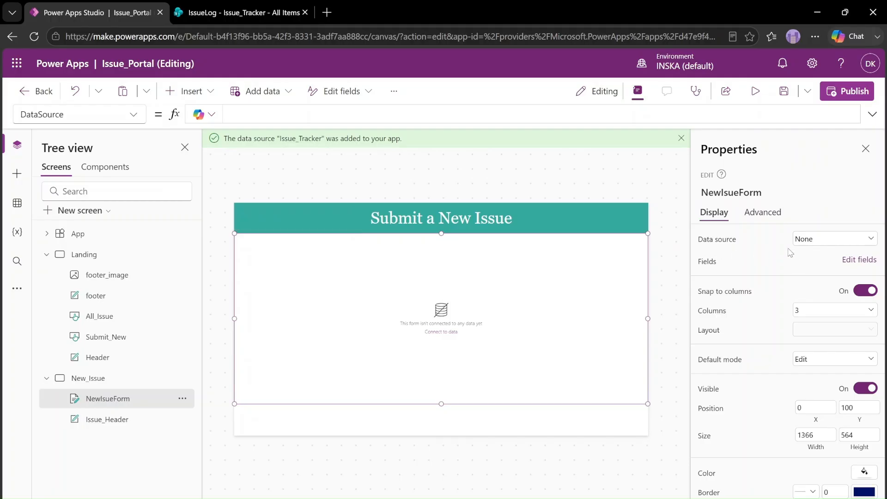
left_click(832, 244)
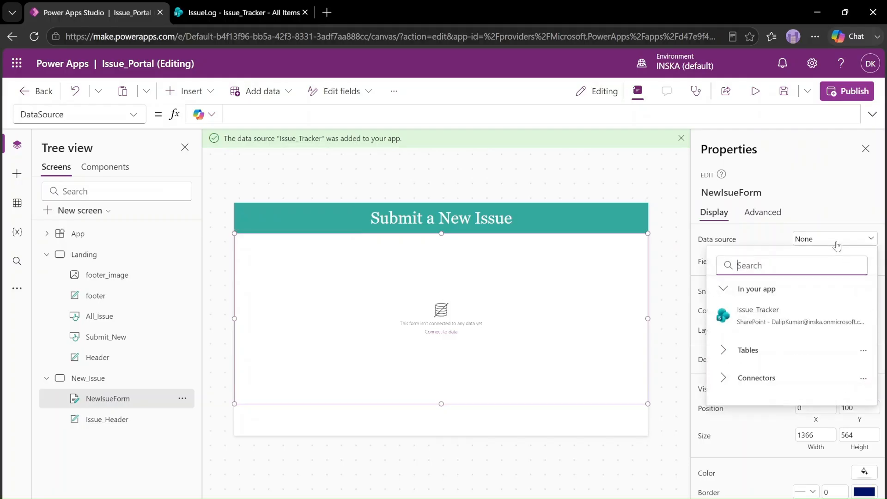
left_click(782, 318)
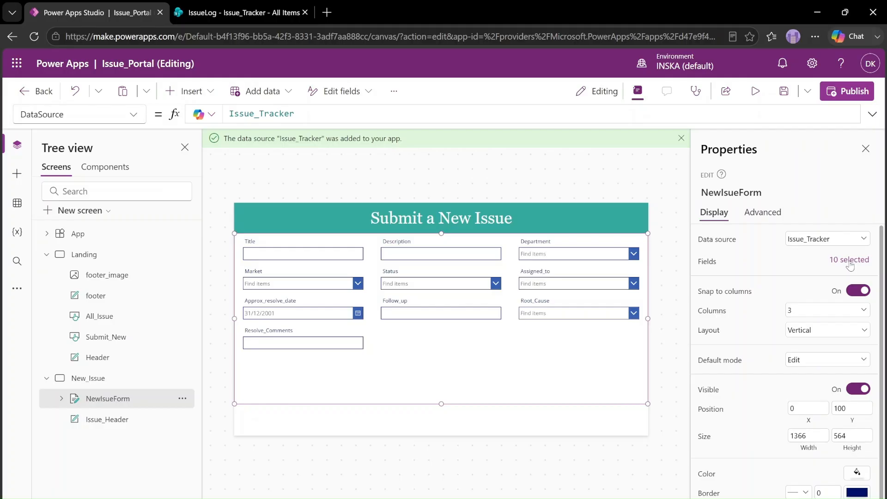
Remove the Status, Assigned_to, Approx_resolve_date, Follow_up, Root_Cause and Resolve_Comments fields from the form
left_click(849, 262)
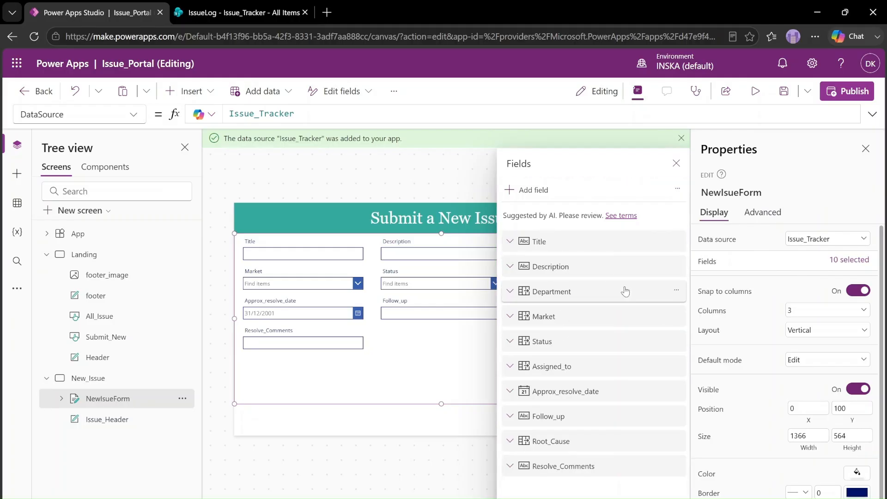
left_click(676, 341)
left_click(720, 426)
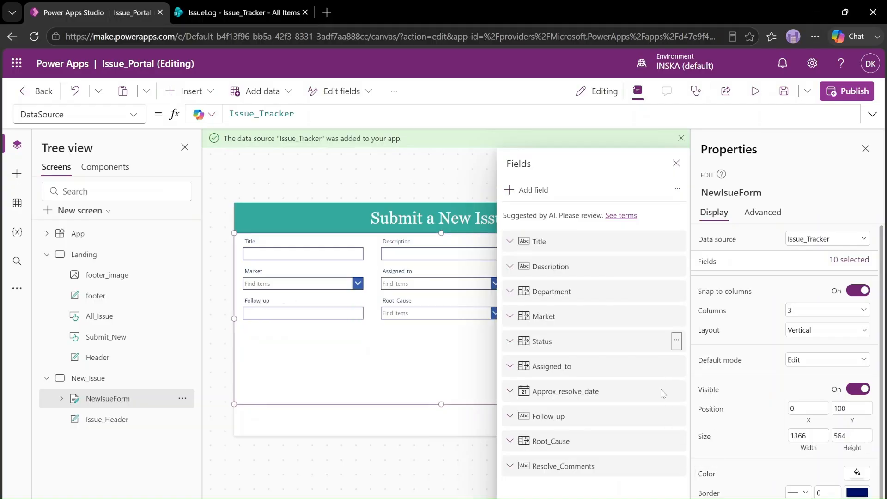
left_click(676, 342)
left_click(702, 427)
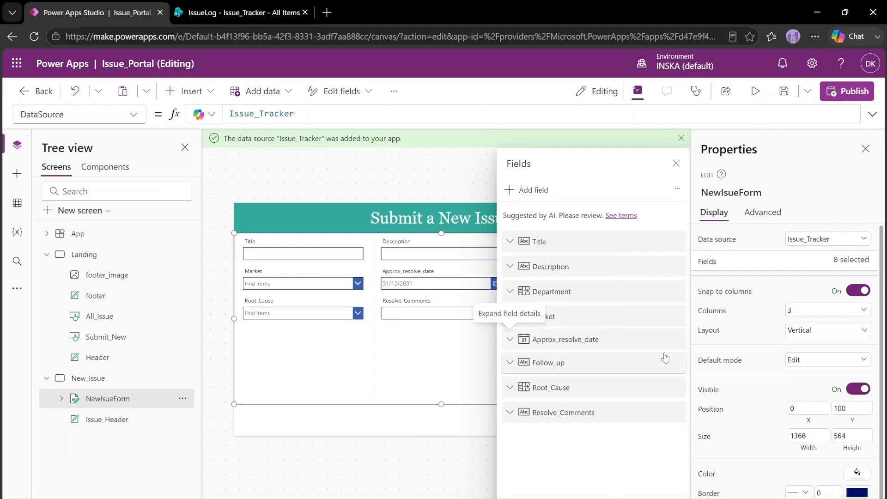
left_click(676, 344)
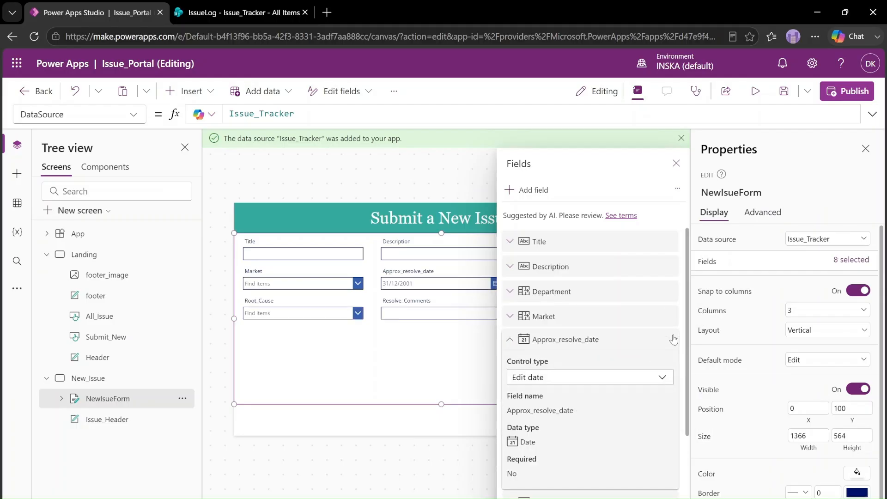
left_click(673, 340)
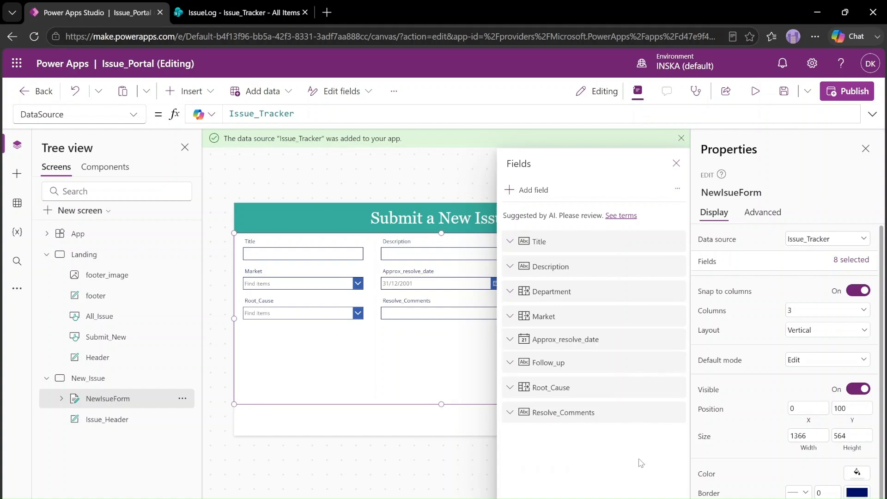
left_click(642, 341)
left_click(606, 342)
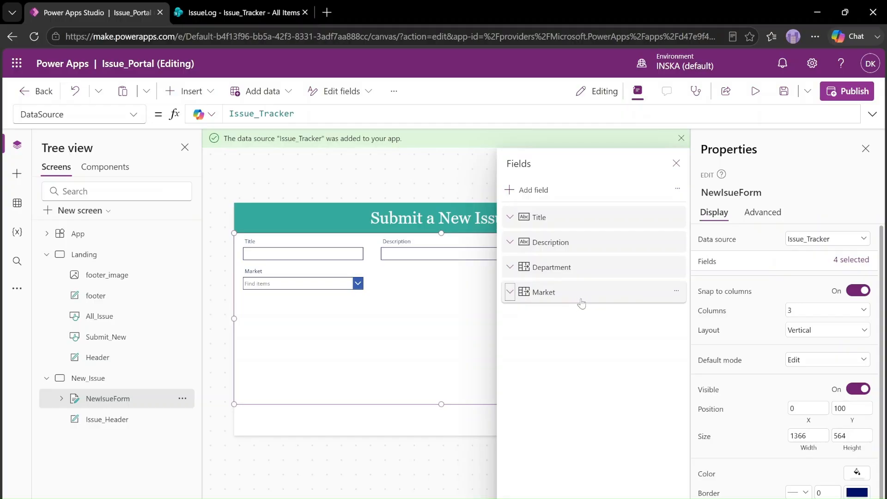
left_click(676, 163)
Reorder the form fields as Market, Department, Title, Description, and set the Description field's control type to Edit multi-line text
left_click_drag(587, 293, 593, 215)
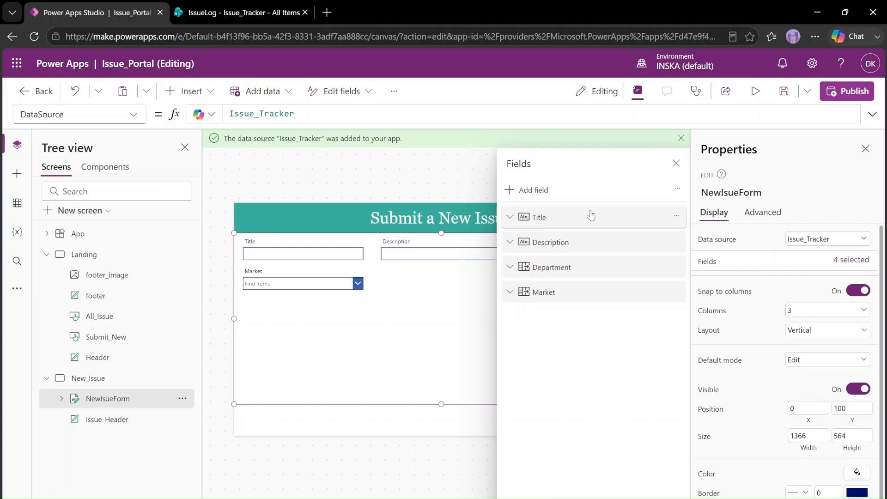
left_click_drag(590, 296, 587, 231)
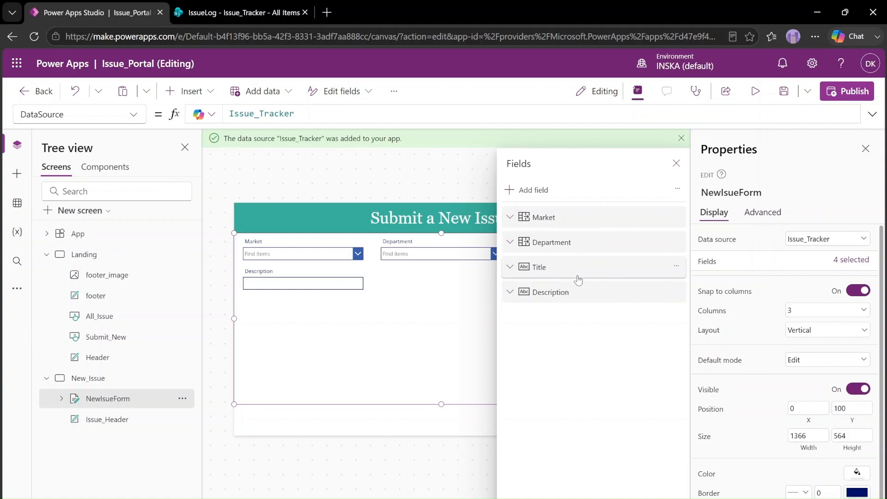
left_click(589, 299)
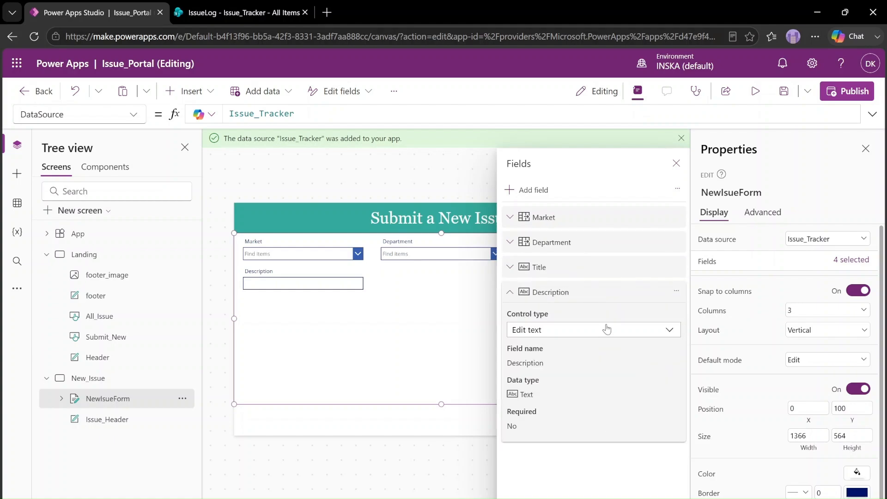
left_click(581, 331)
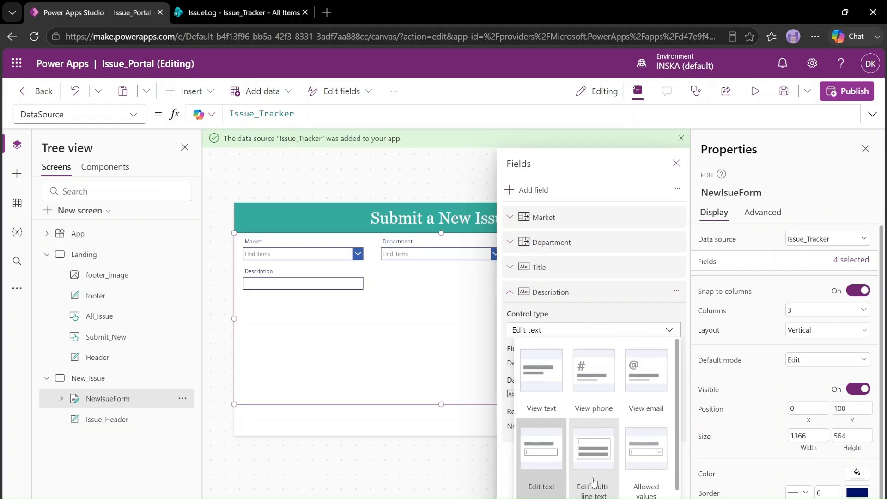
left_click(606, 466)
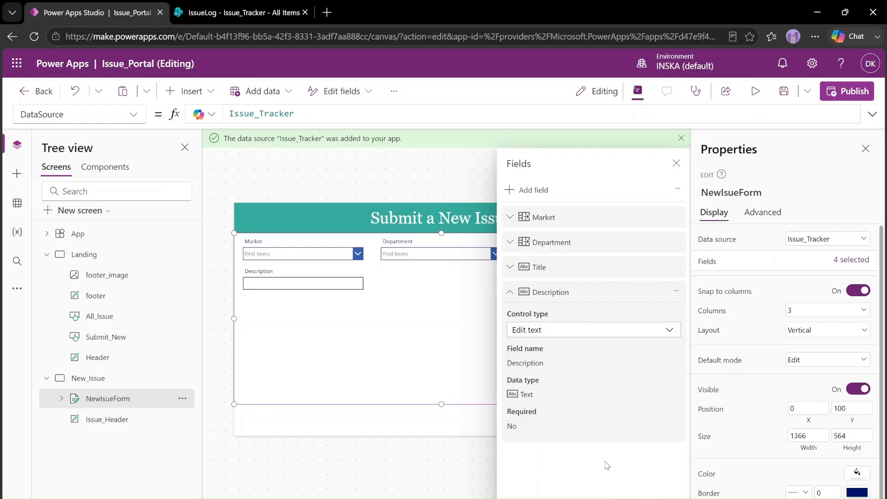
left_click(676, 164)
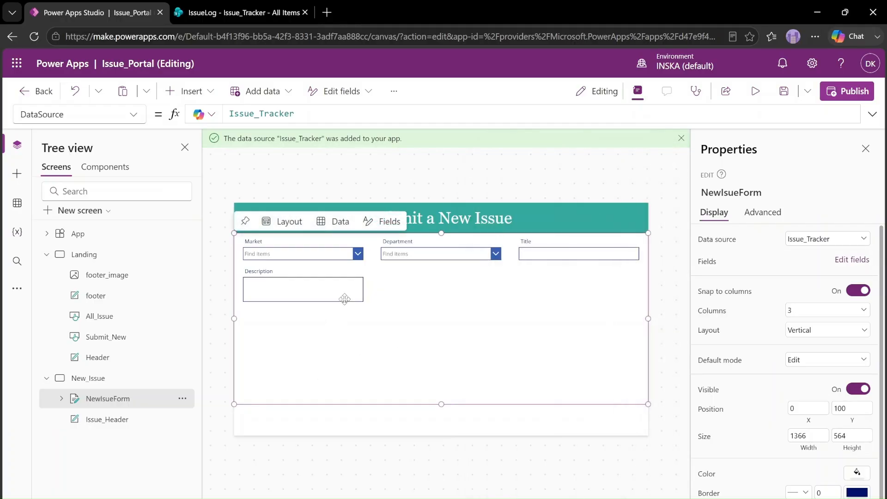
Widen the Description card to the form's full width and shorten the form so it ends just below that card
left_click(349, 299)
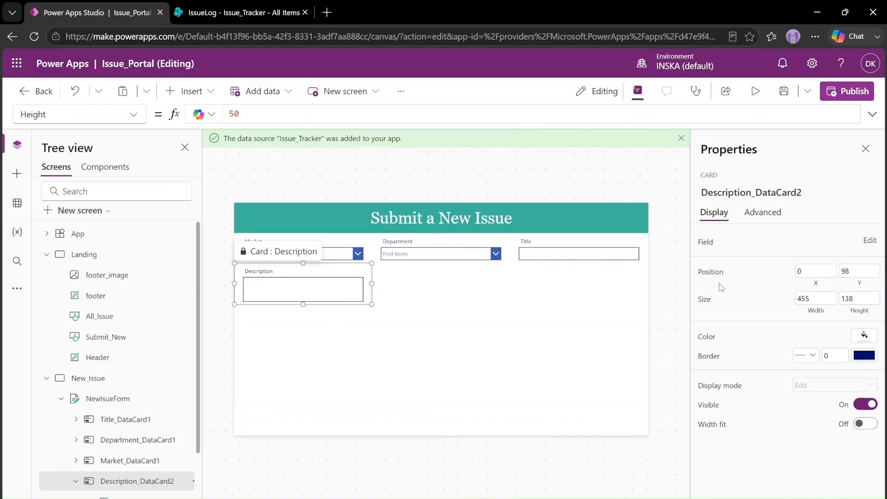
left_click(376, 286)
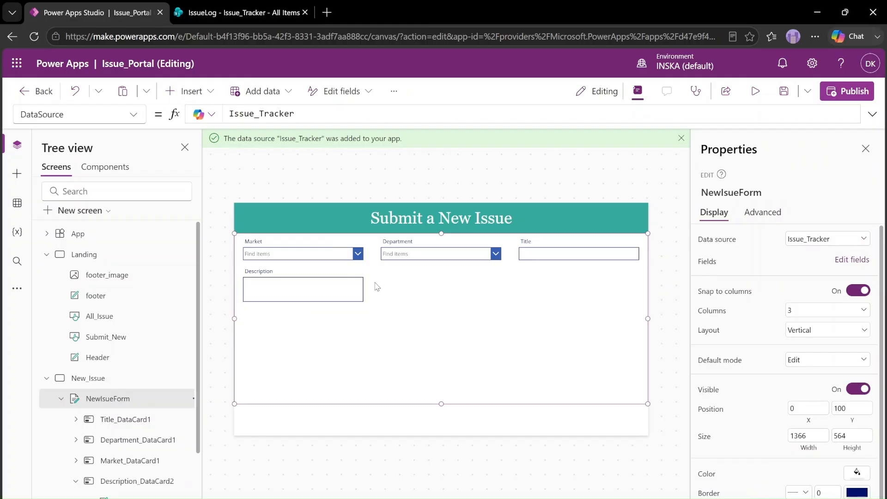
left_click(372, 292)
left_click_drag(374, 284, 648, 283)
left_click(581, 357)
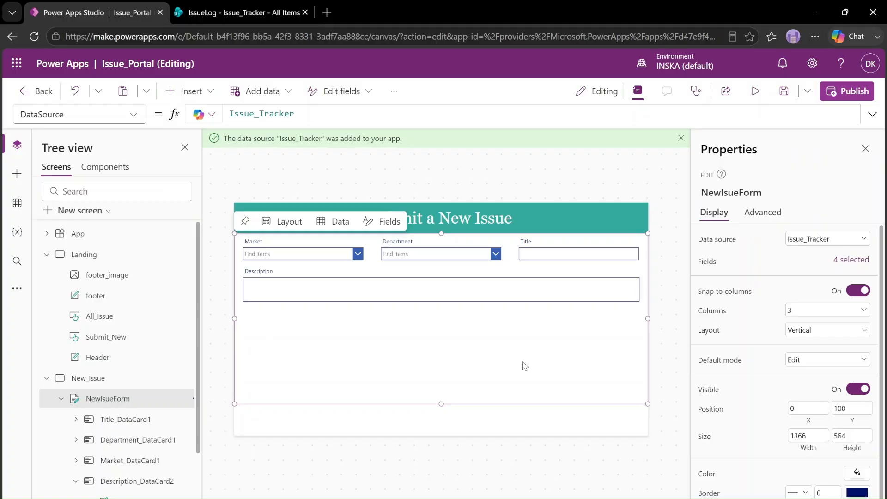
left_click_drag(442, 403, 441, 317)
left_click(594, 421)
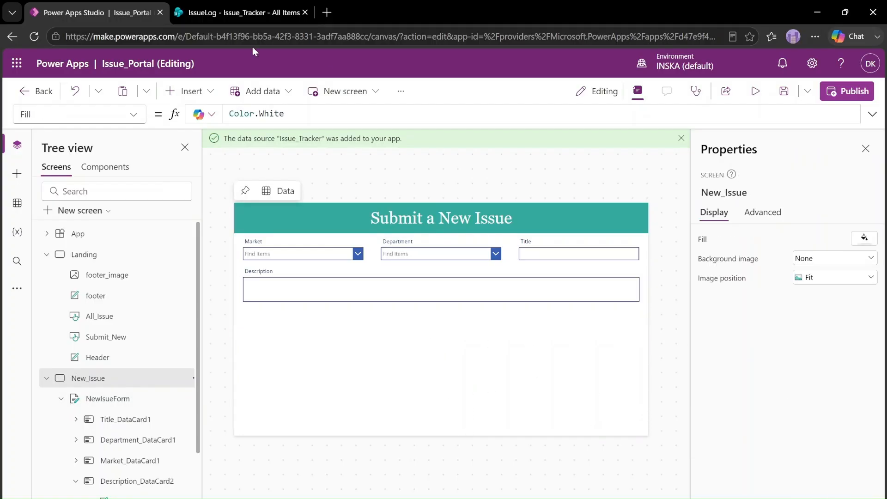
Insert a button on the New_Issue screen and place it in the lower-right corner at X 1206, Y 728
left_click(194, 92)
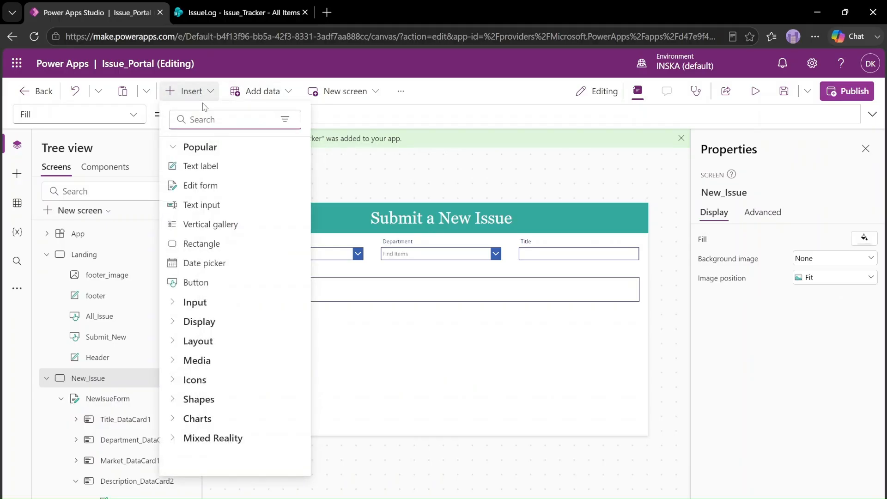
type("bo")
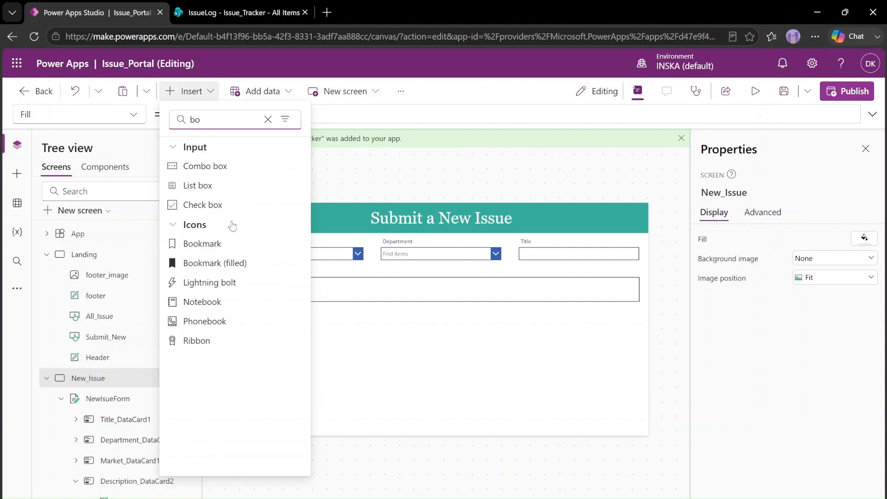
key("BackSpace")
type("u")
left_click(224, 169)
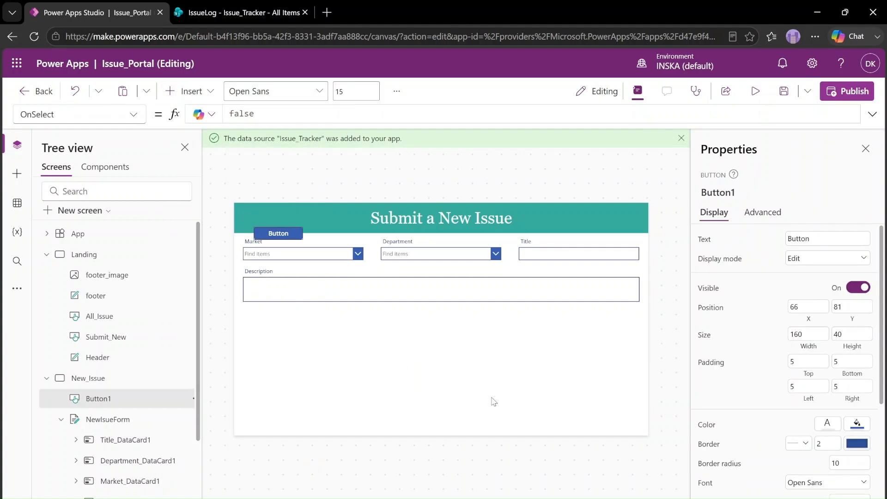
left_click_drag(285, 223, 687, 474)
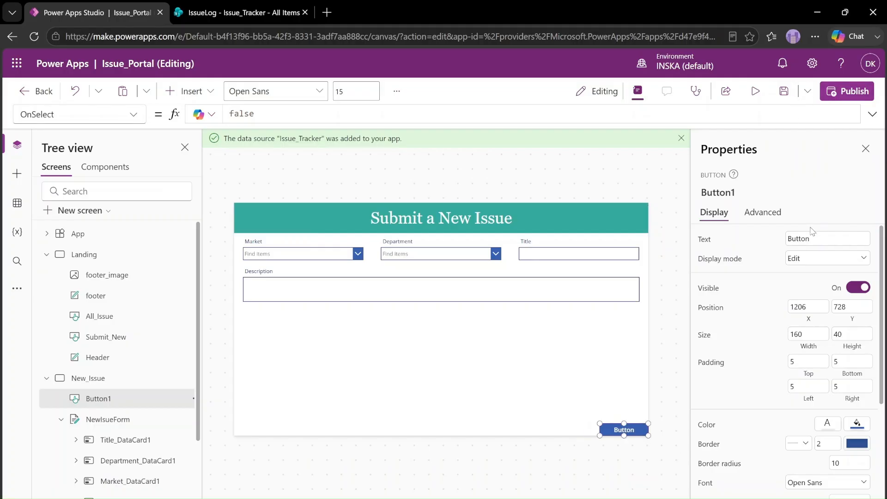
Set the new button's text to "Submit"
left_click(822, 236)
type("Submit")
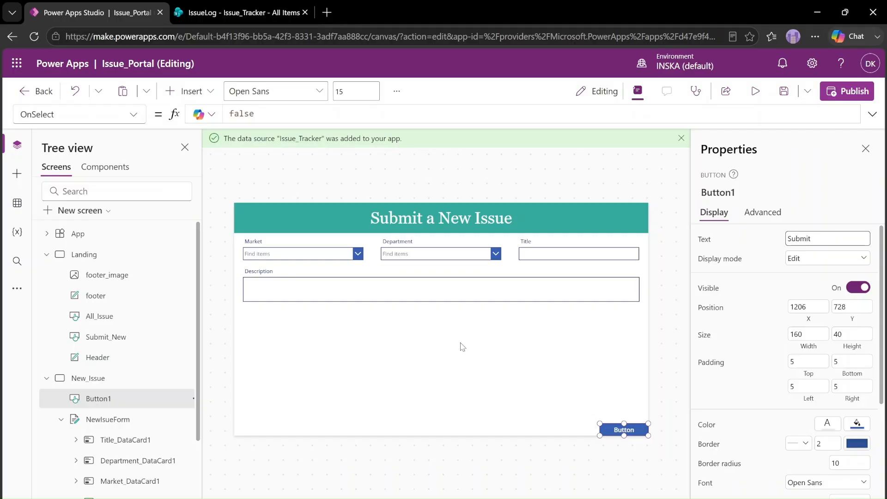
left_click(521, 382)
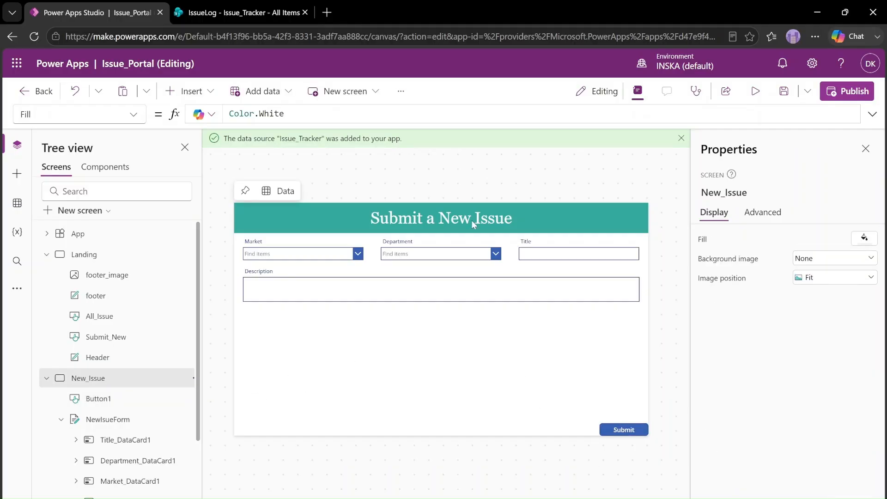
Copy the Fill formula of the "Submit a New Issue" header label
left_click(547, 221)
left_click(60, 115)
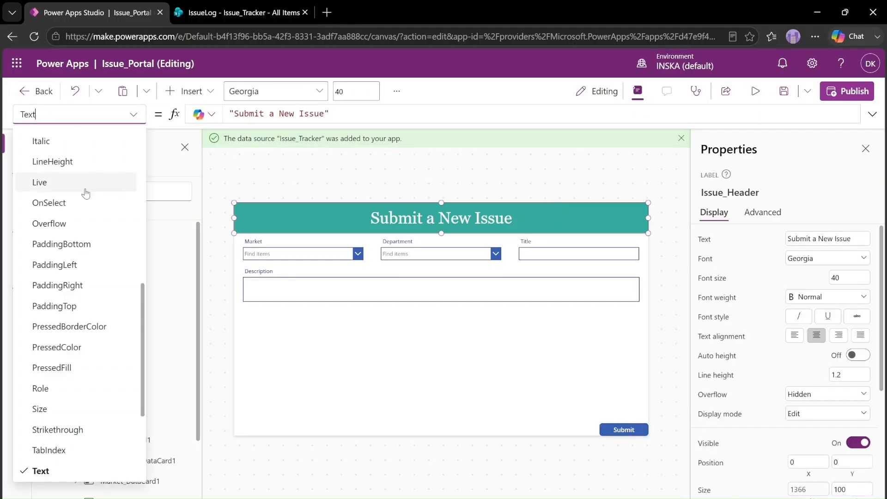
scroll(100, 250, "down", 3)
scroll(98, 256, "up", 10)
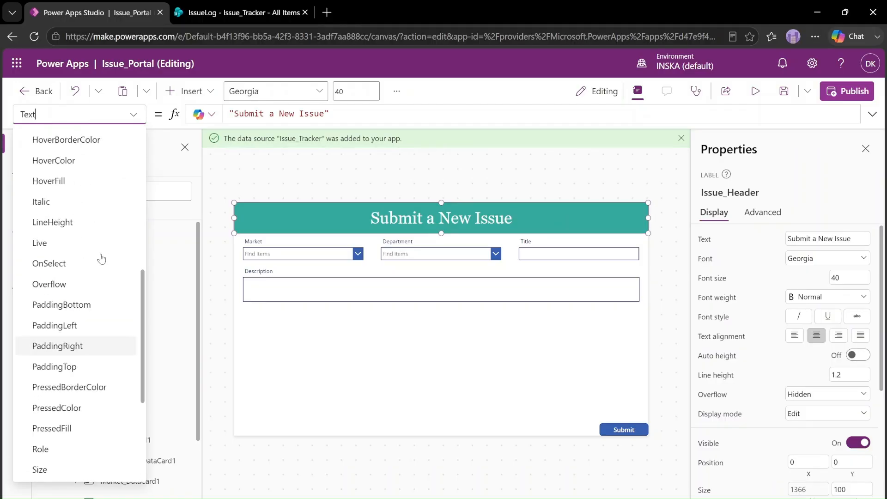
left_click(53, 367)
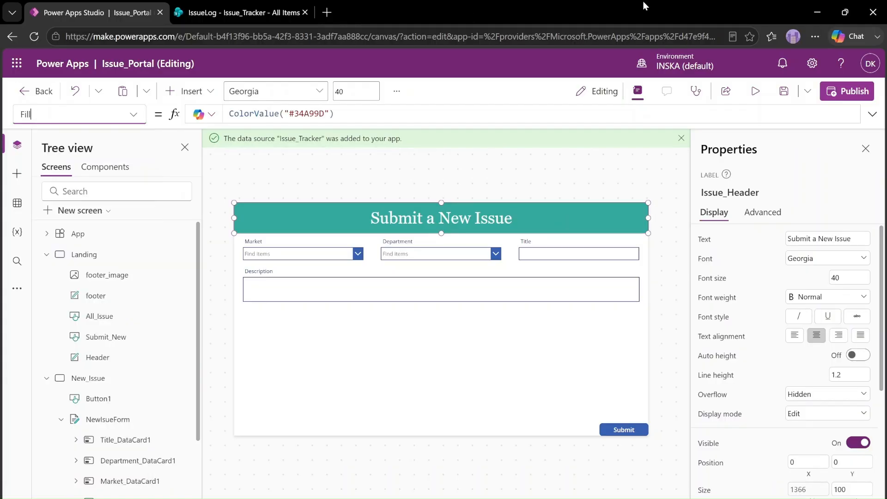
triple_click(471, 108)
key("ctrl+c")
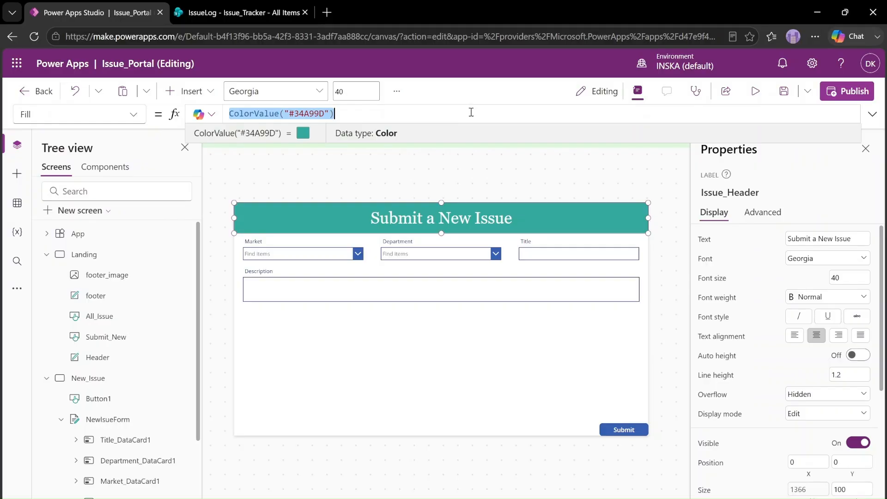
Set the Submit button's Fill to the copied formula ColorValue("#34A99D")
left_click(634, 430)
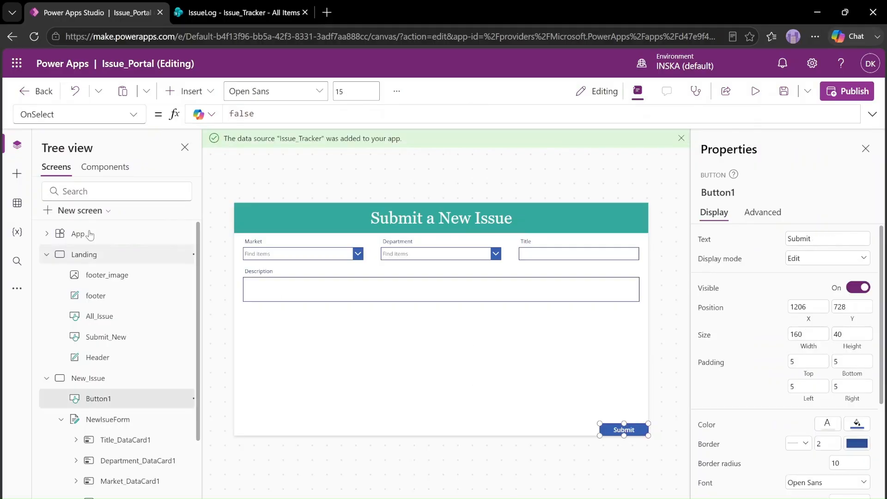
left_click(88, 116)
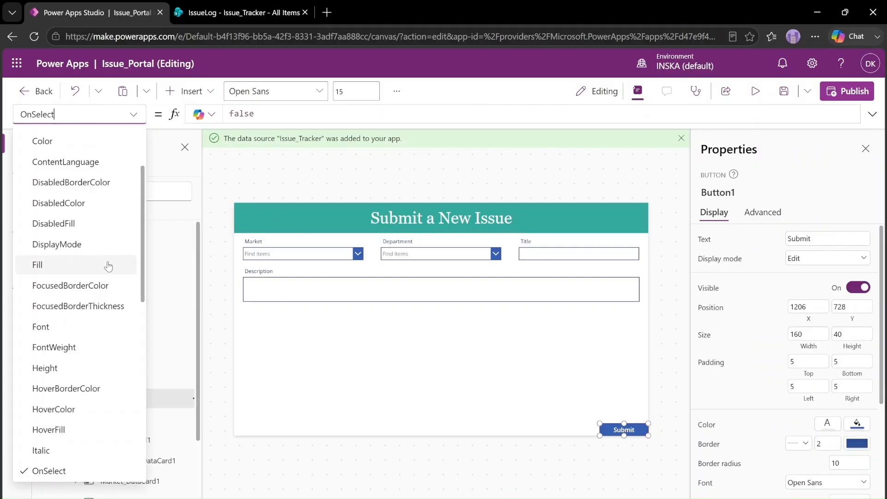
left_click(84, 264)
left_click(395, 113)
key("ctrl+a")
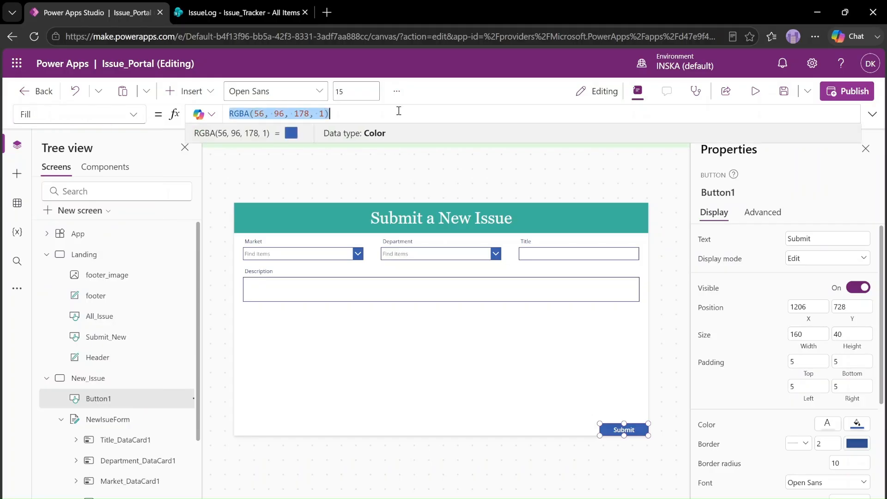
key("ctrl+v")
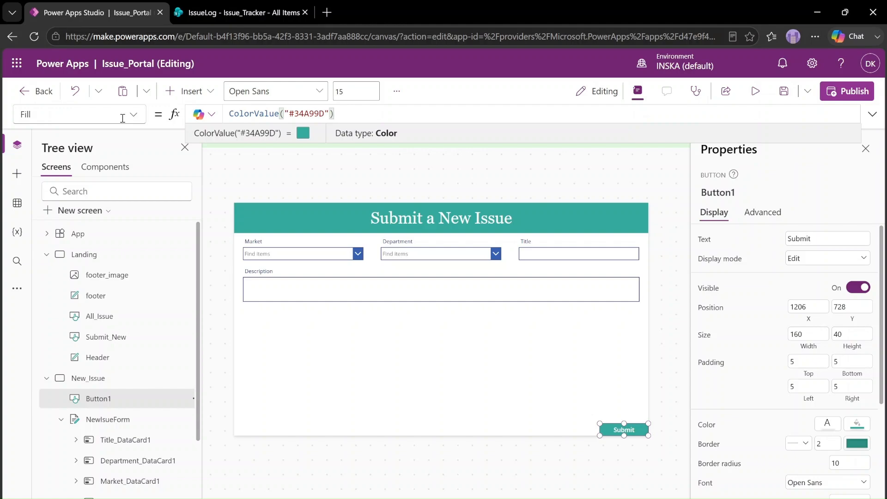
Open the Submit button's HoverFill formula, and preview the New_Issue screen to check the button's hover colour
left_click(122, 114)
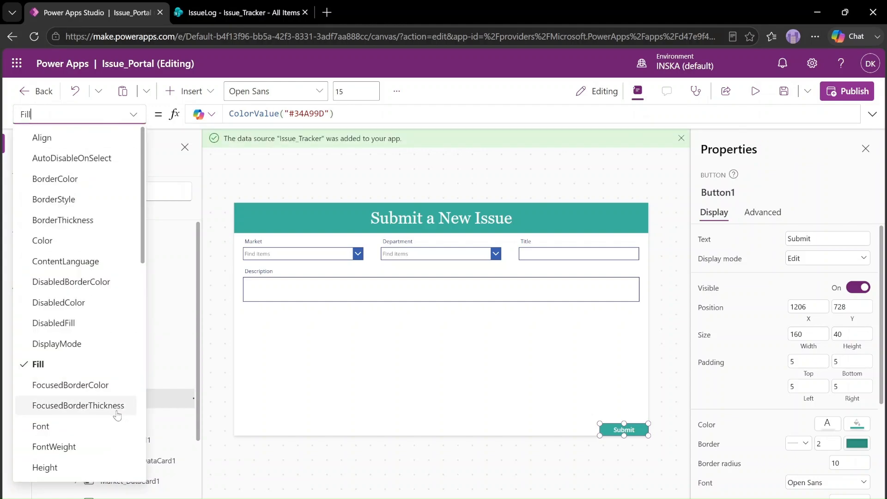
scroll(84, 370, "down", 10)
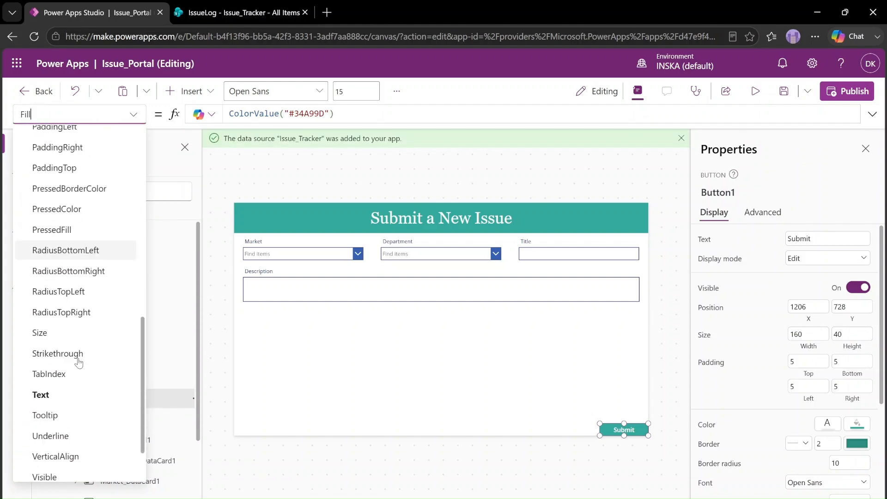
scroll(68, 247, "up", 1)
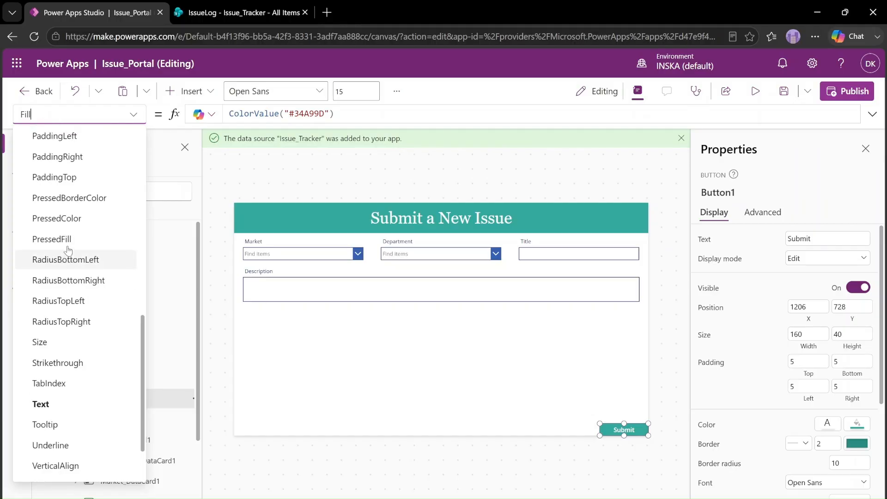
scroll(68, 250, "up", 3)
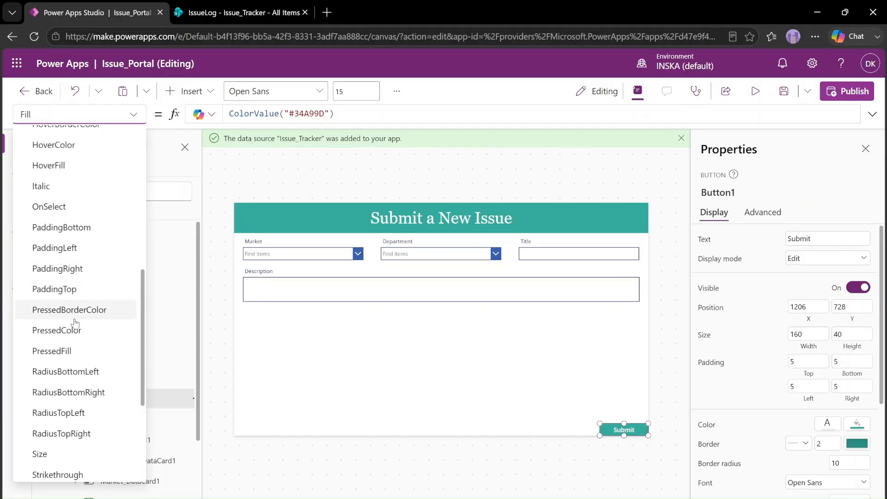
left_click(69, 165)
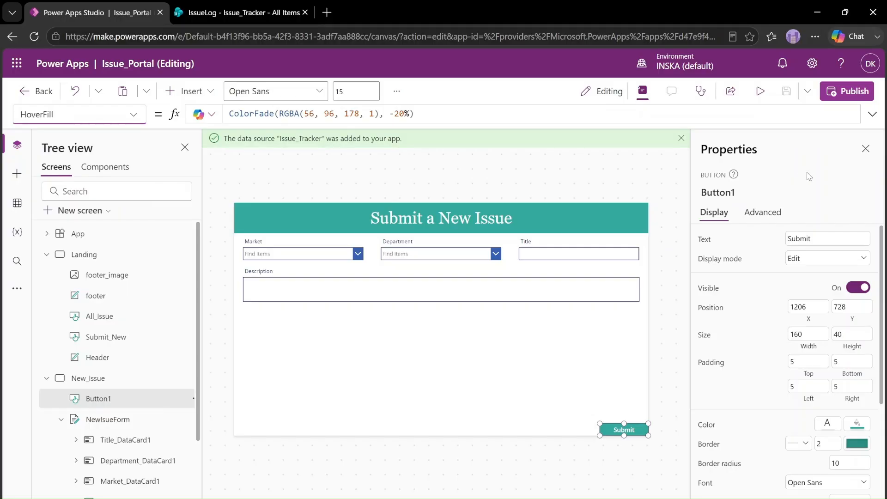
left_click(760, 91)
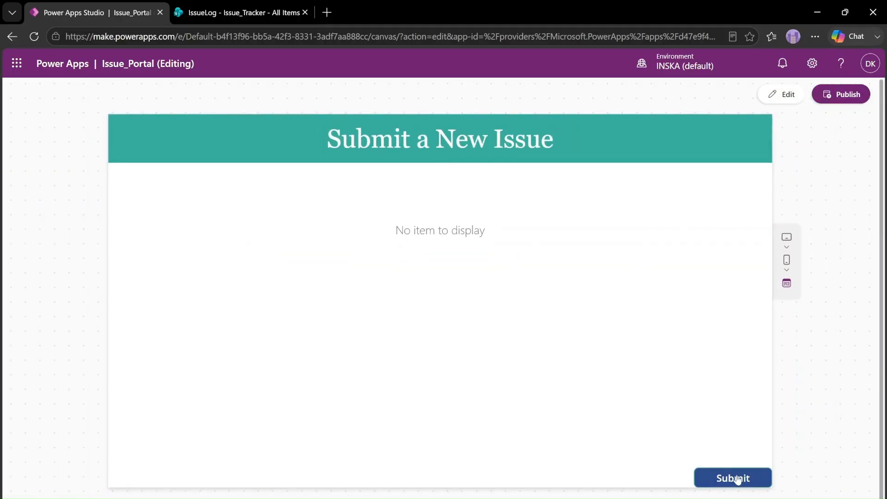
left_click(776, 95)
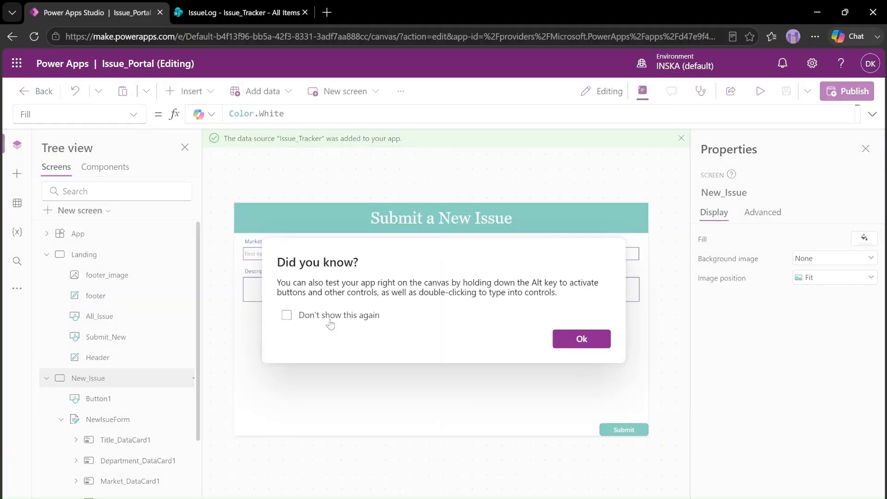
left_click(596, 343)
Replace the RGBA colour in the Submit button's HoverFill so the formula reads ColorFade(ColorValue("#34A99D"), -20%)
left_click(624, 429)
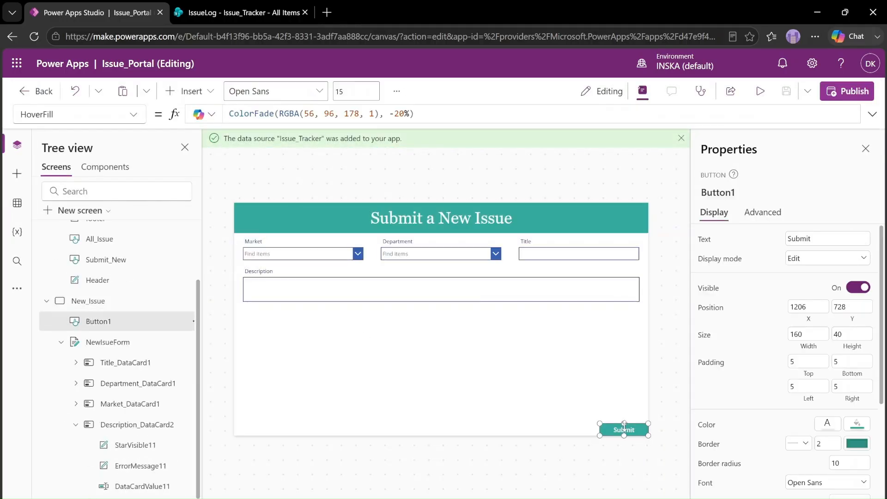
left_click(381, 113)
key("shift+Left")
key("shift+Left")
key("shift+Left")
key("shift+Left")
key("shift+Left")
key("shift+Left")
key("shift+Left")
key("shift+Left")
key("shift+Left")
key("shift+Left")
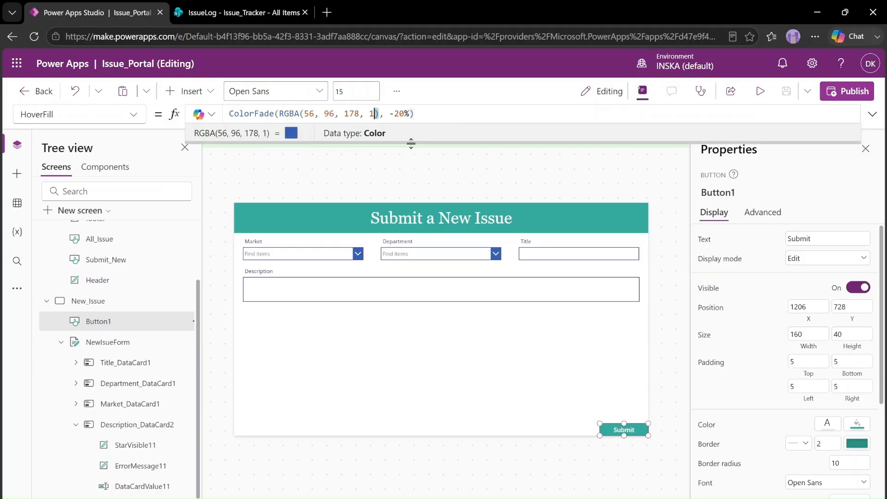
key("shift+Left")
key("shift+Left")
key("shift+Left")
key("shift+Left")
key("shift+Left")
key("shift+Left")
key("shift+Left")
key("shift+Left")
key("shift+Left")
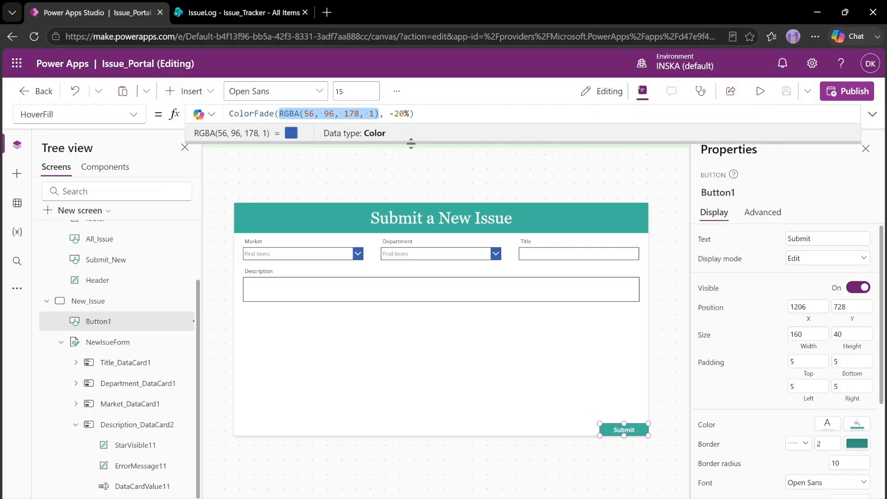
key("ctrl+v")
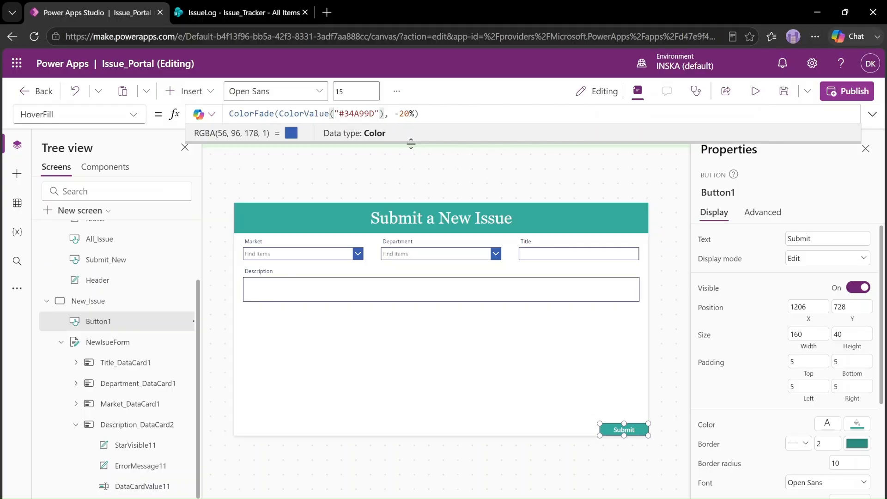
left_click(493, 355)
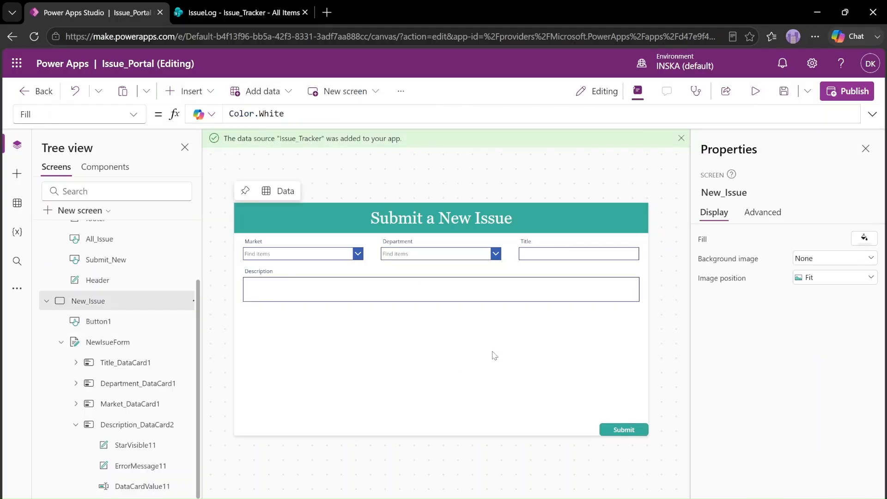
Preview the app to check the Submit button's new hover colour, and return to editing
left_click(756, 91)
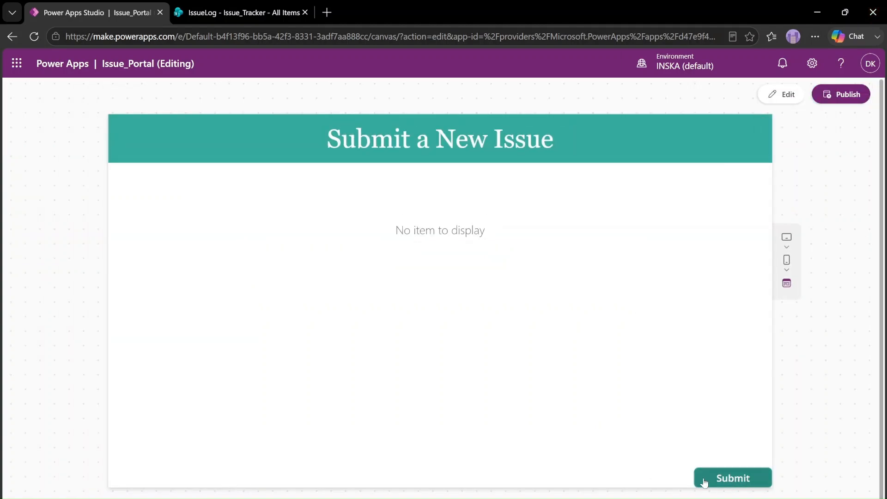
left_click(784, 98)
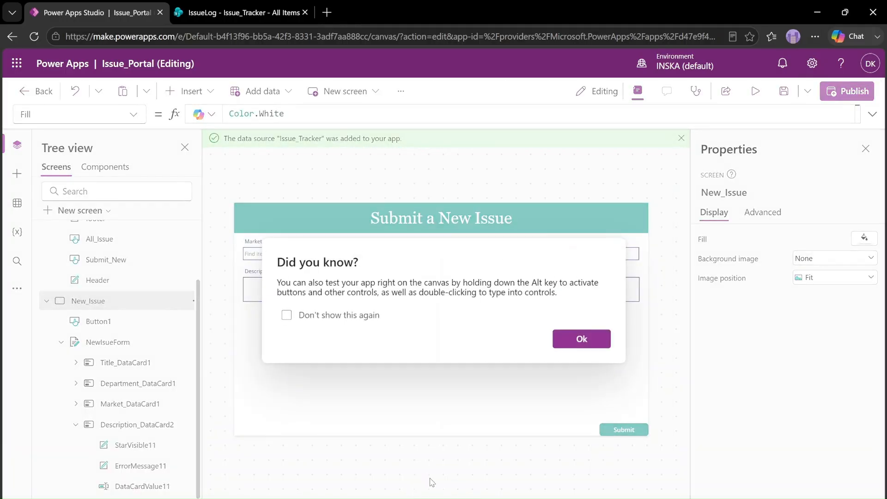
left_click(578, 340)
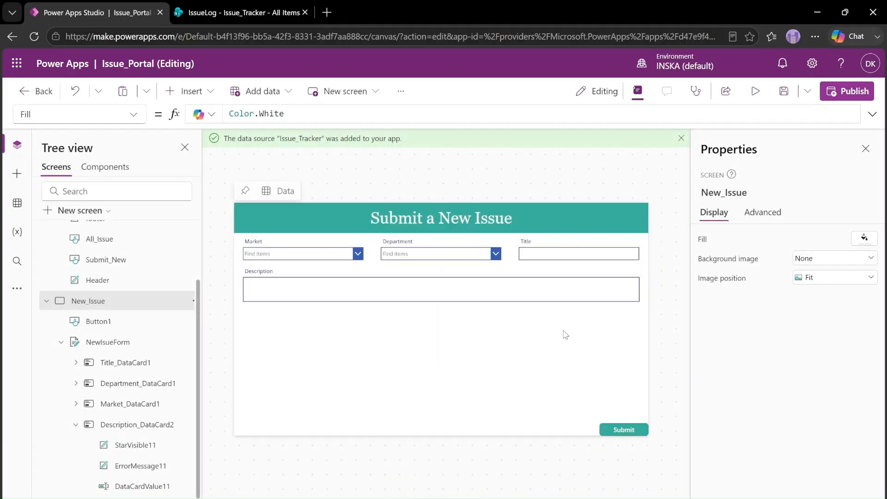
left_click(46, 301)
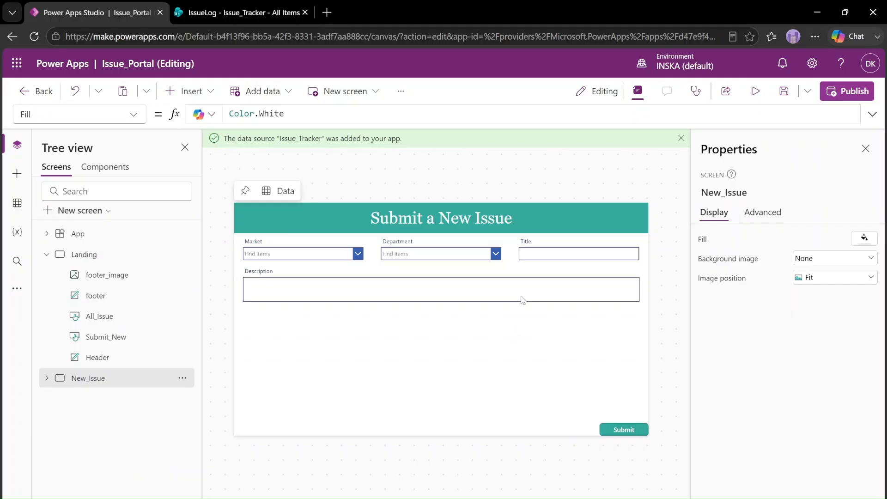
left_click(616, 435)
left_click(520, 371)
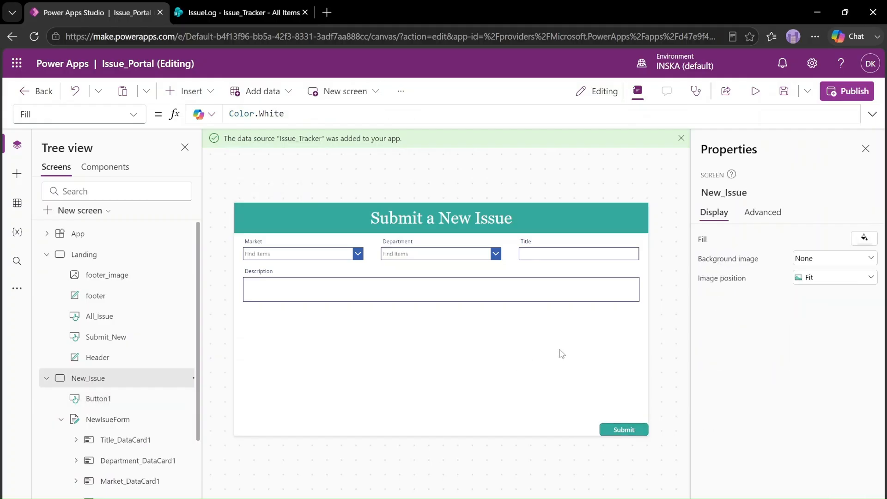
Preview the New_Issue screen and try the Submit button, return to editing and select the NewIsueForm form
left_click(756, 92)
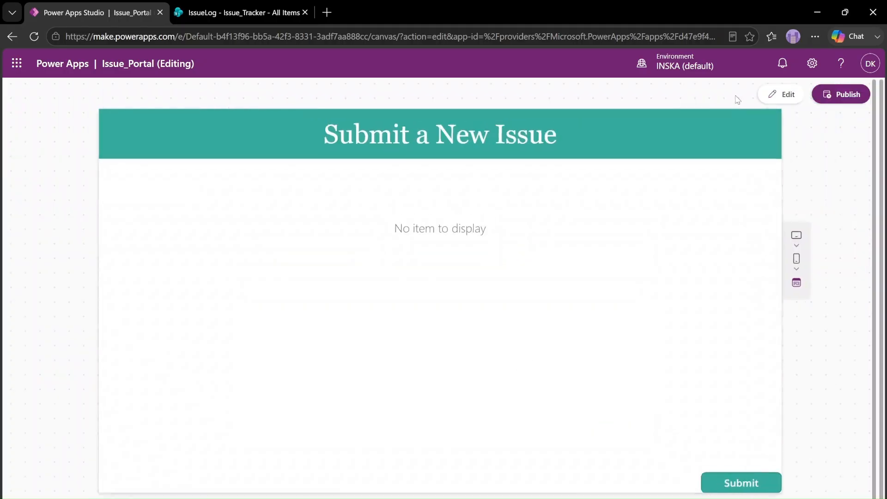
left_click(724, 477)
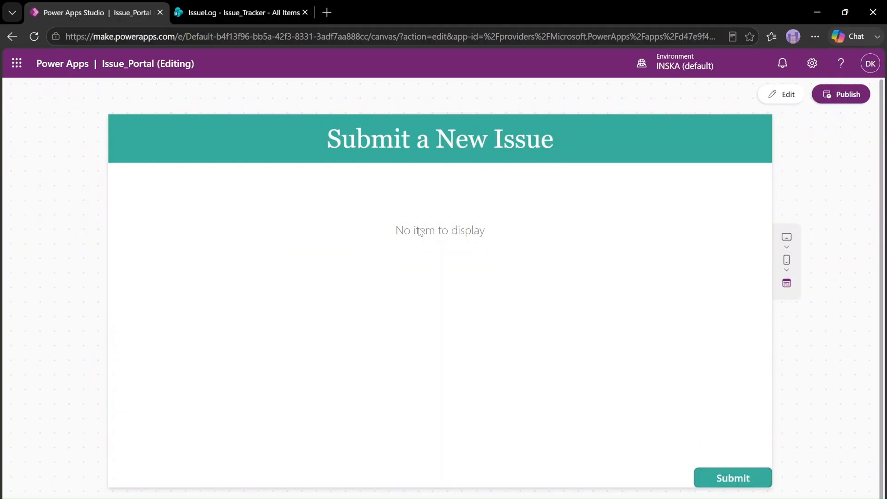
left_click(778, 95)
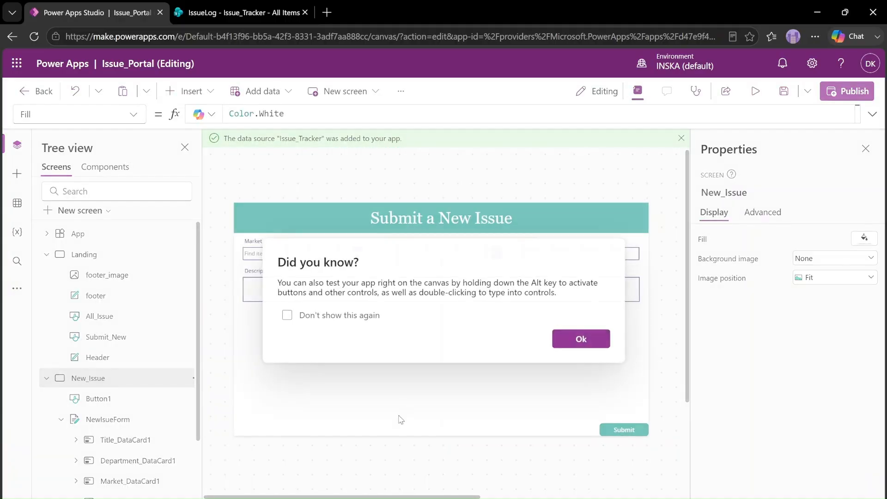
left_click(593, 337)
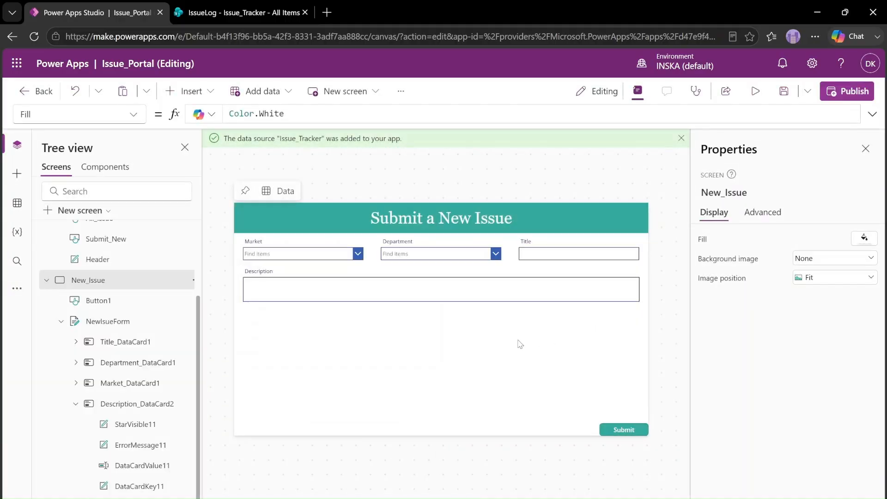
left_click(526, 316)
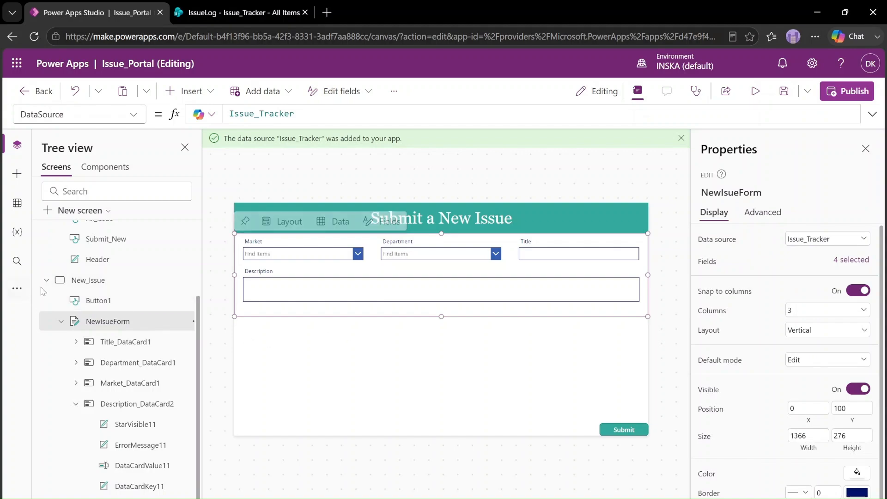
Preview the app from the Landing screen, test the "Submit a New Issue" button, and return to editing
left_click(46, 281)
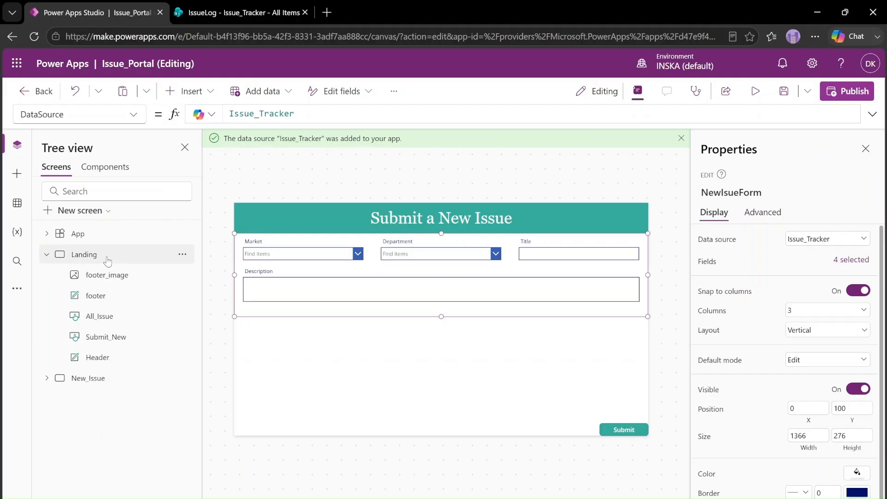
left_click(108, 260)
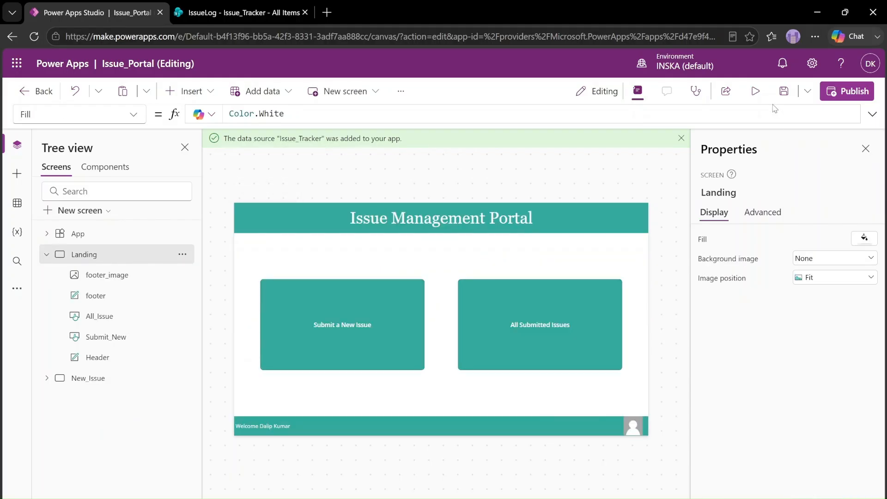
left_click(755, 91)
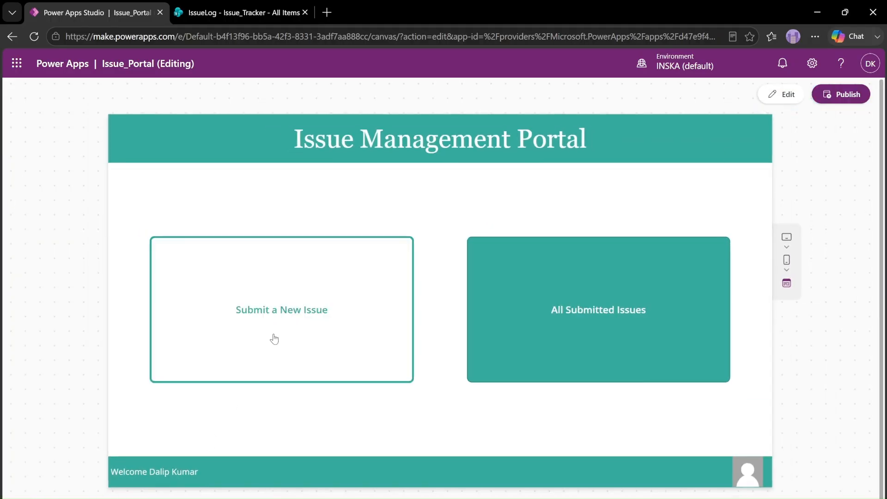
left_click(210, 332)
left_click(781, 94)
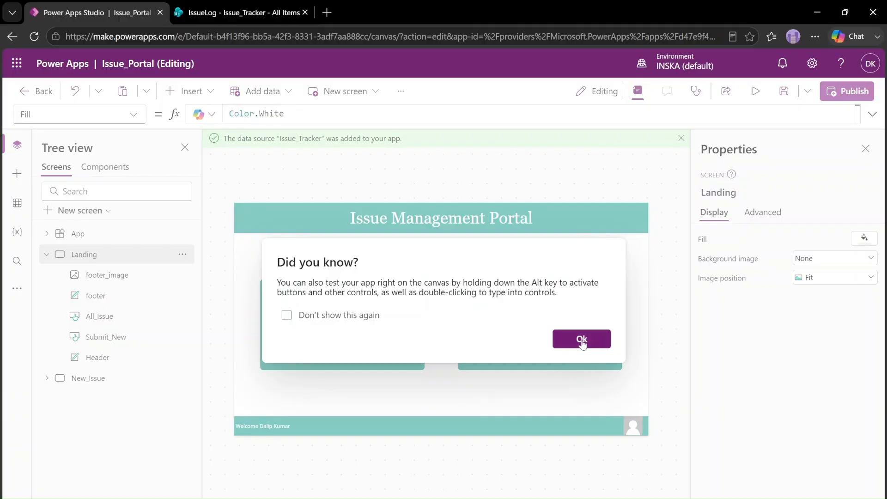
left_click(580, 337)
Set the OnSelect formula of the "Submit a New Issue" button on the Landing screen to Navigate(New_Issue)
left_click(370, 337)
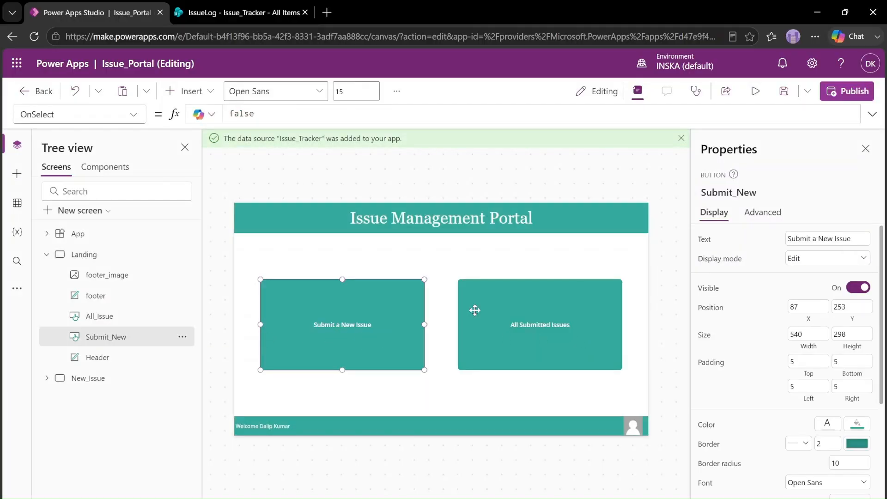
left_click(275, 114)
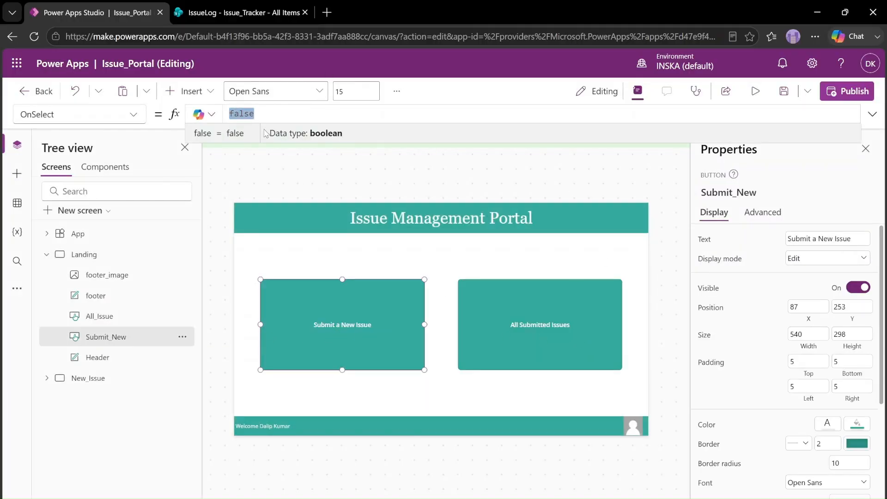
type("Na")
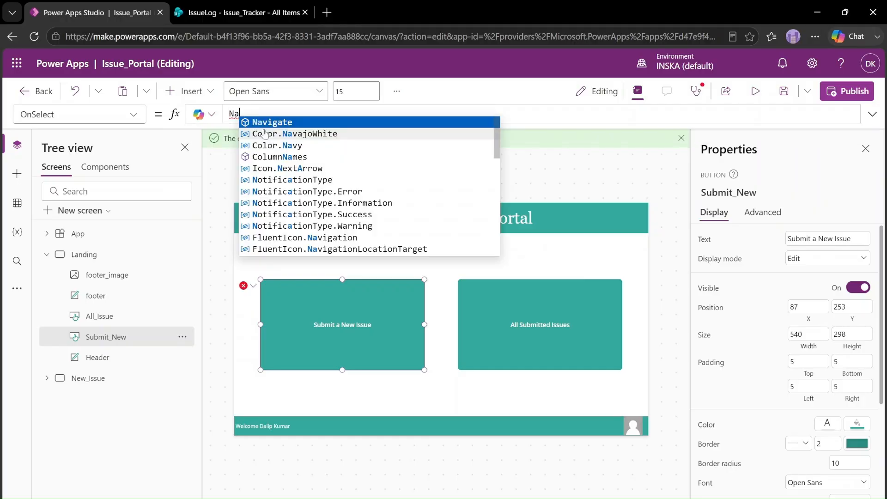
type("vigate(")
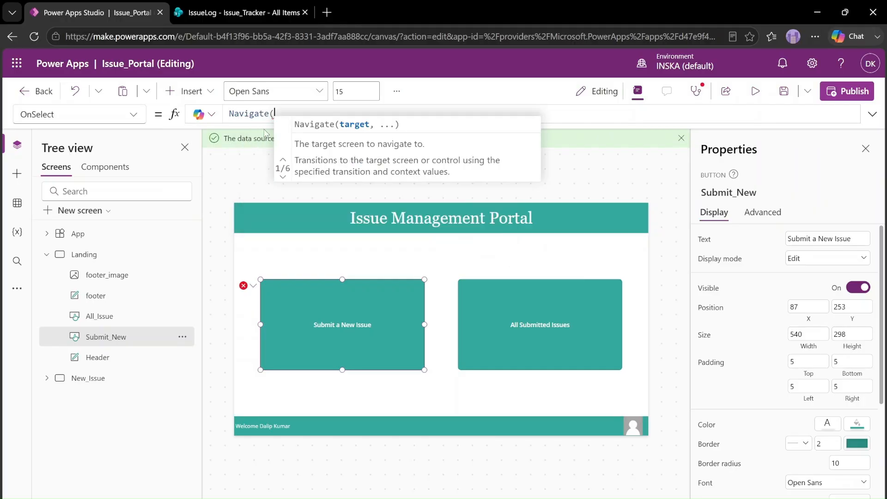
type("New")
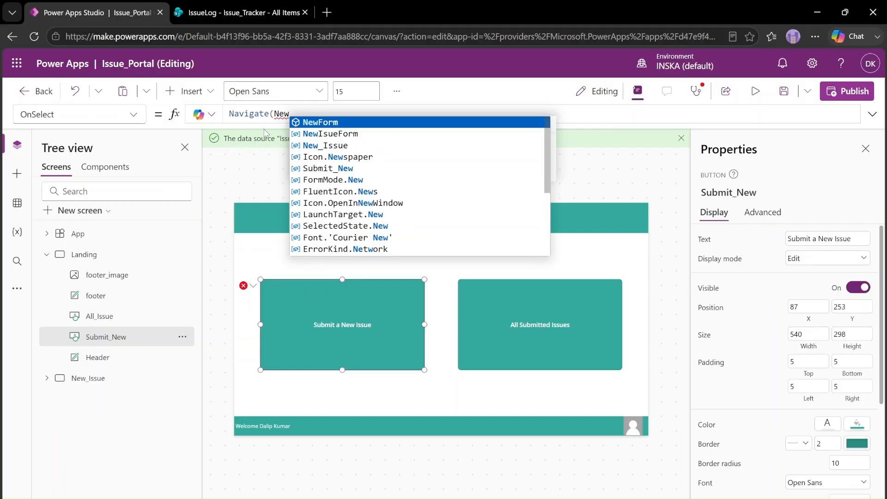
key("Down")
key("Tab")
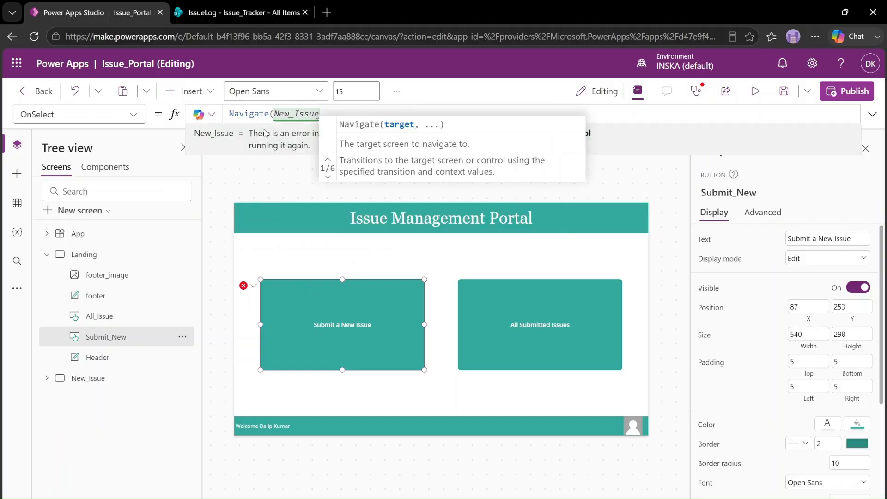
type(")")
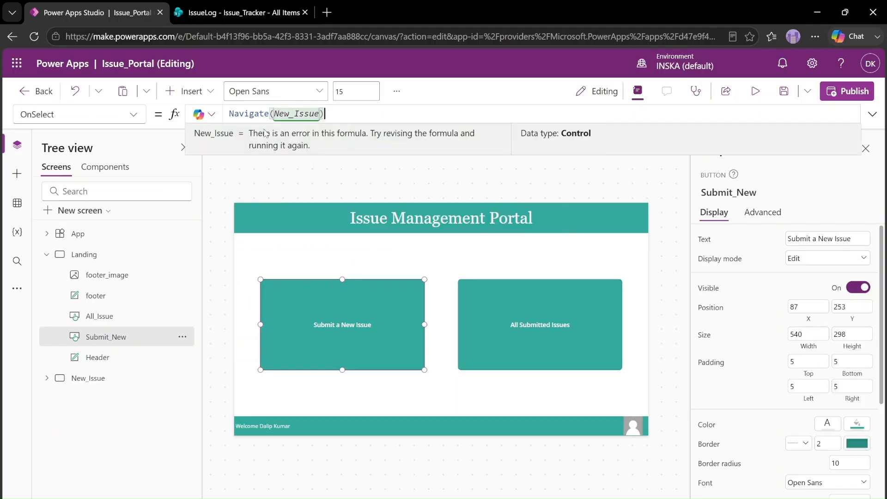
Preview the app, test the "Submit a New Issue" button's navigation, and return to editing
left_click(755, 91)
left_click(307, 324)
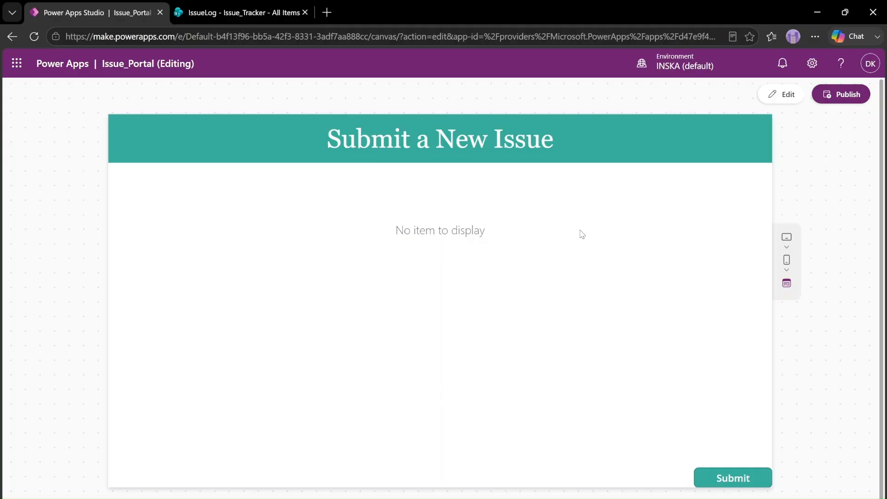
triple_click(144, 146)
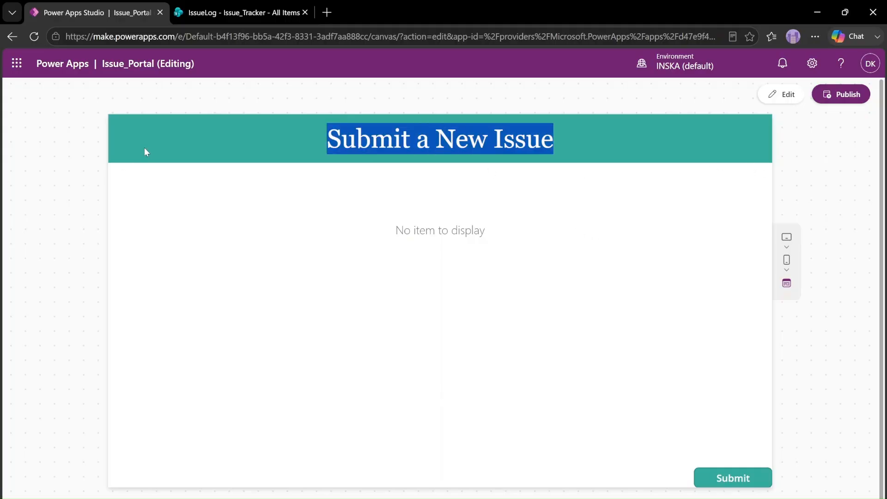
left_click(782, 94)
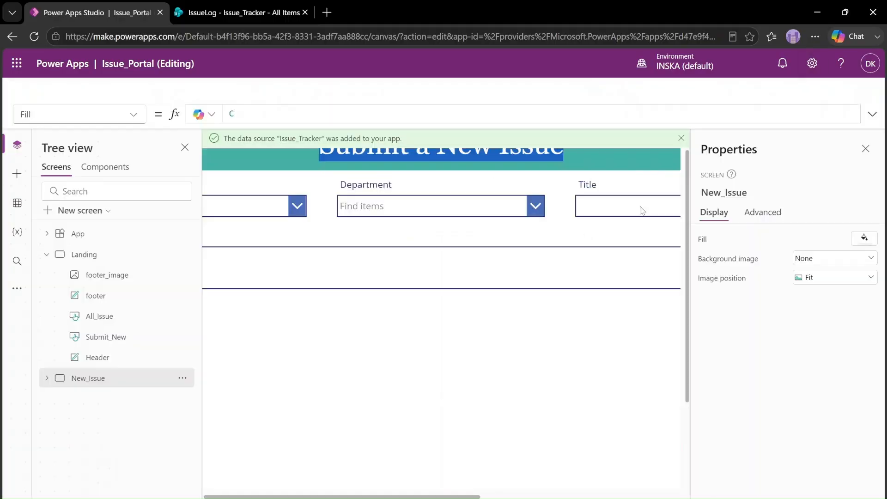
left_click(598, 339)
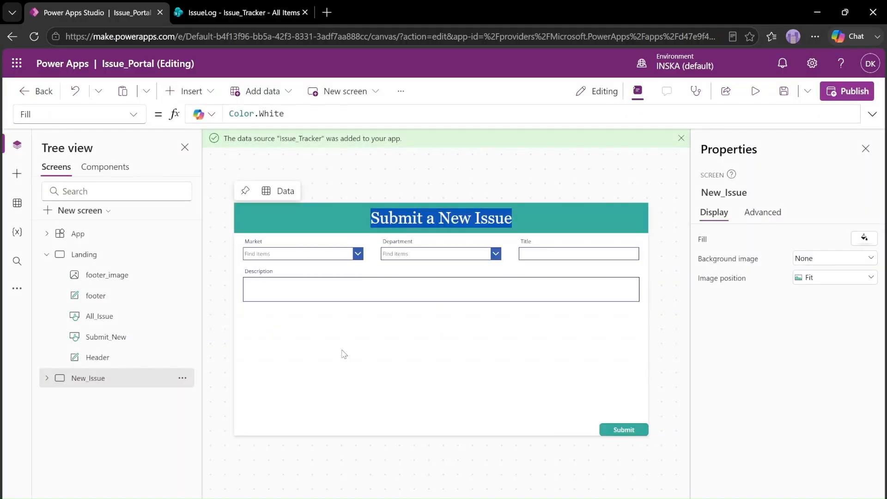
Insert a Home icon at the left end of the New_Issue header, about X 44, Y 18, and colour it white
left_click(279, 220)
left_click(190, 92)
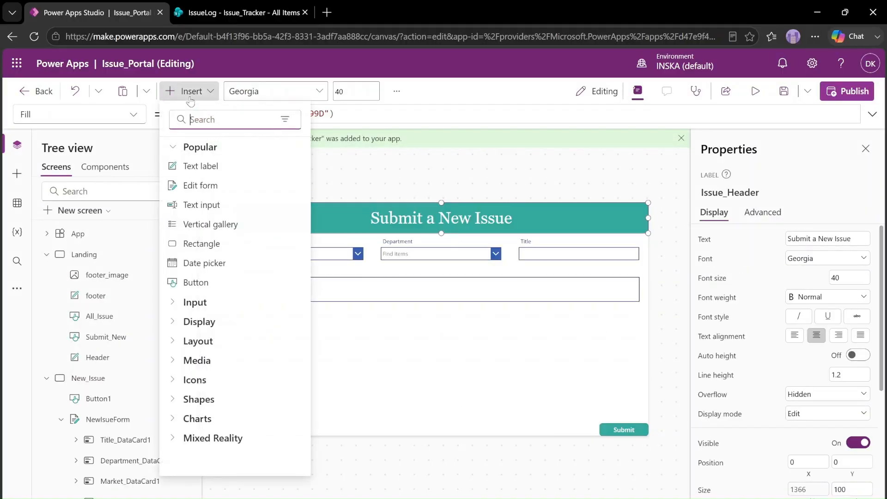
type("home")
left_click(247, 173)
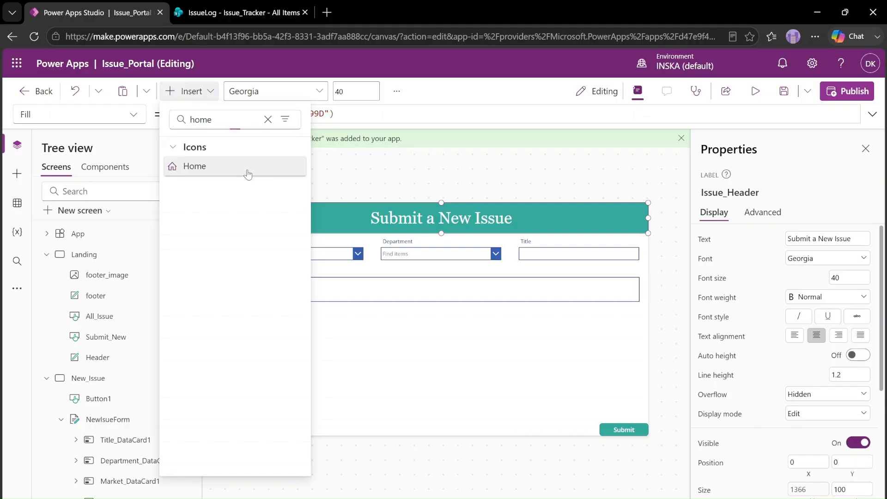
left_click_drag(255, 226, 257, 217)
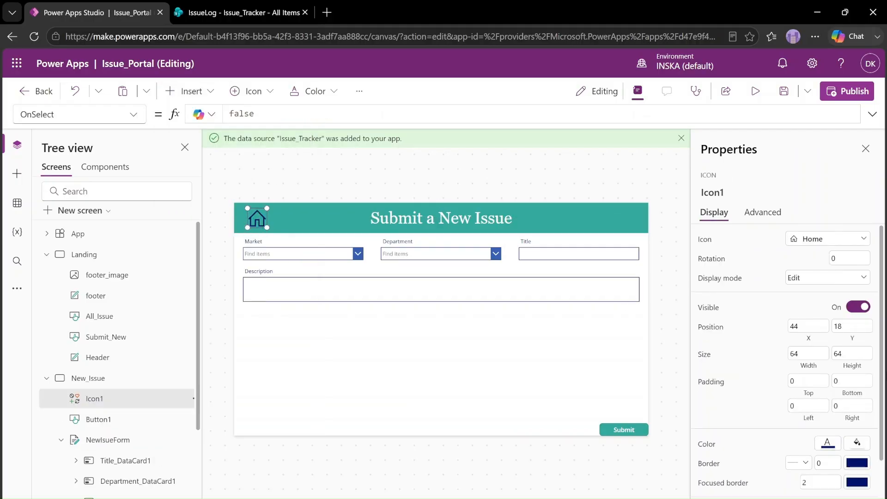
left_click(827, 443)
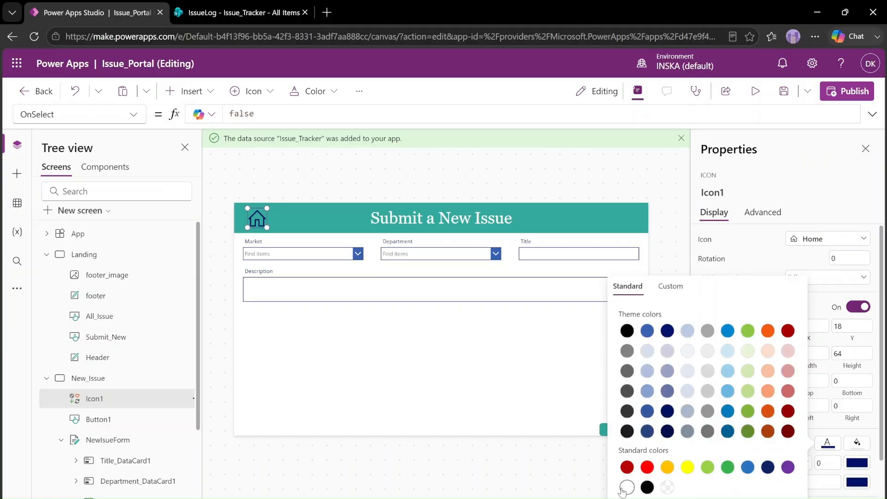
left_click(627, 487)
Set the Home icon's OnSelect formula to Navigate(Landing)
left_click(276, 109)
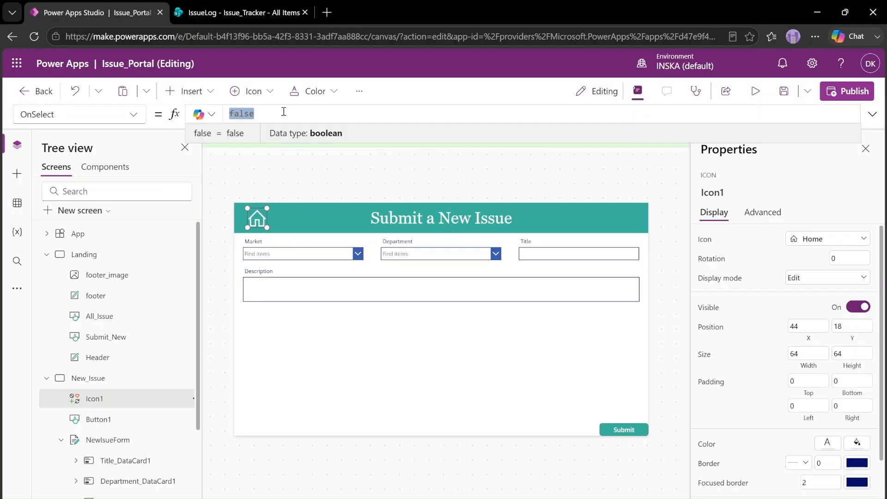
type("Navigate(")
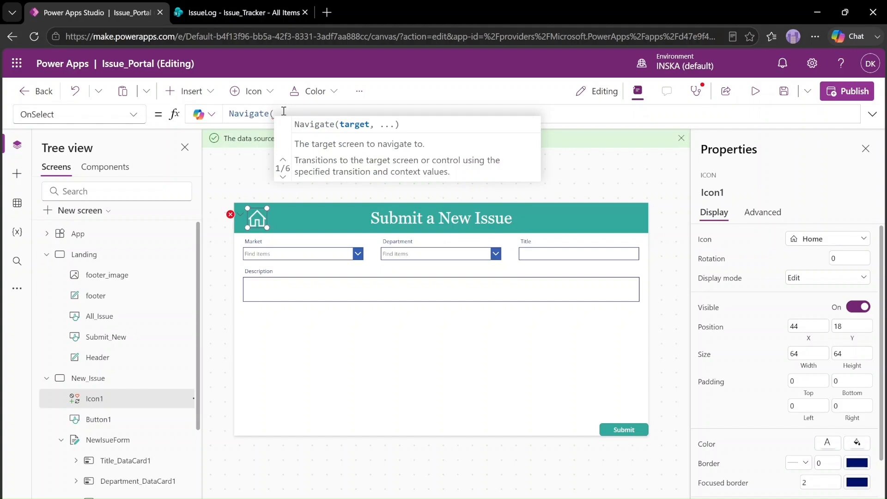
type("land")
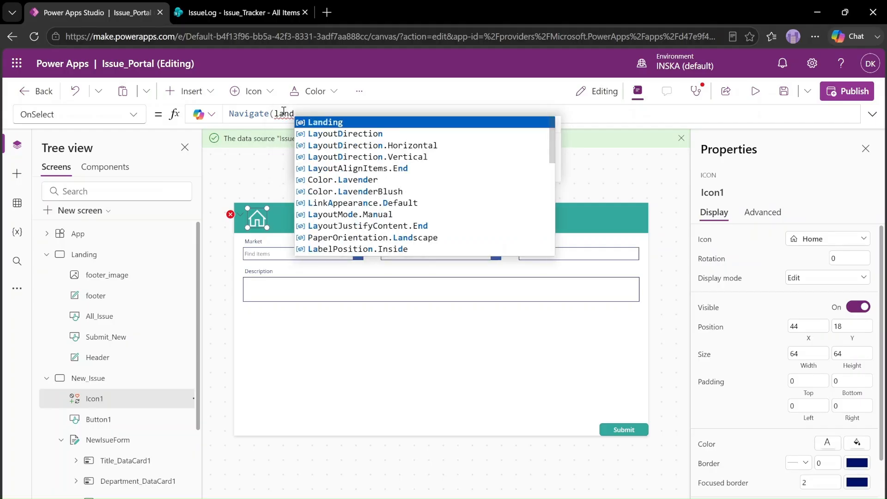
key("Tab")
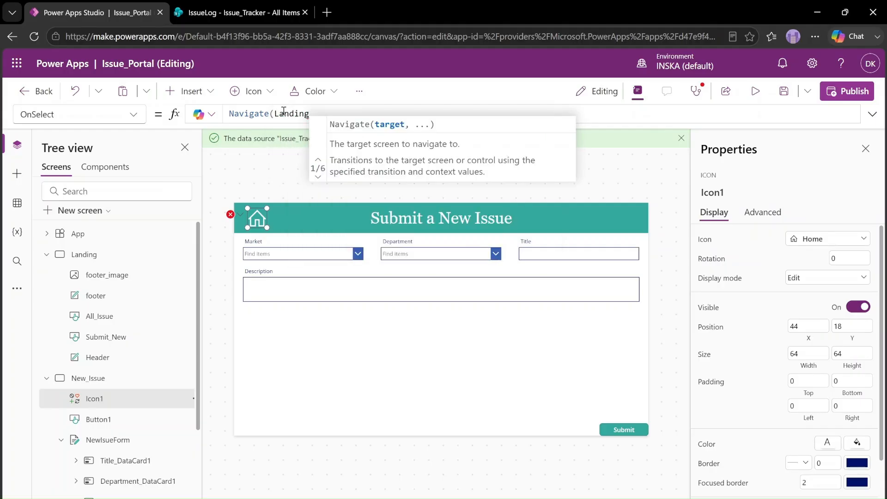
type(")")
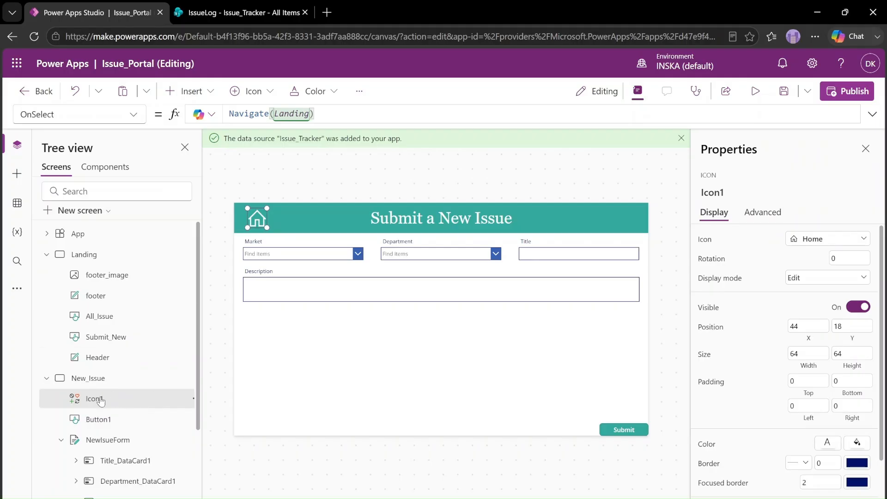
Rename the Home icon as HomeIcon and the Submit button as Submit_Button on the New_Issue screen
double_click(83, 399)
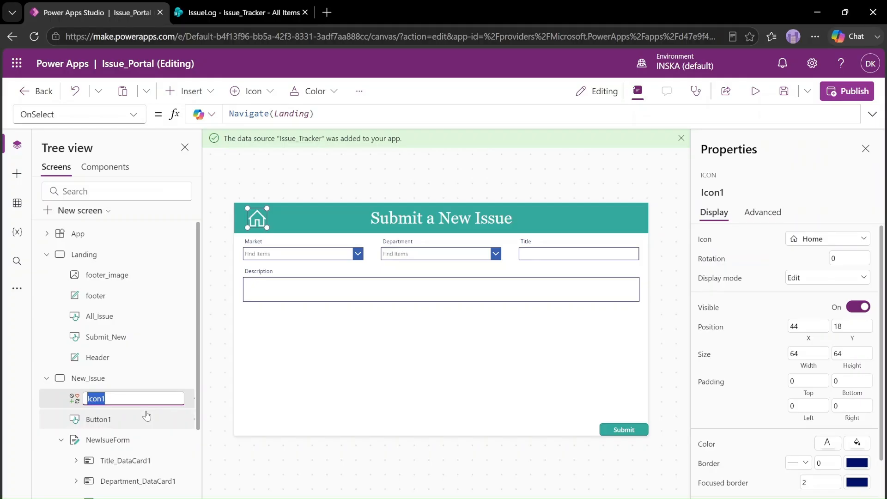
type("HomeICON")
left_click(147, 416)
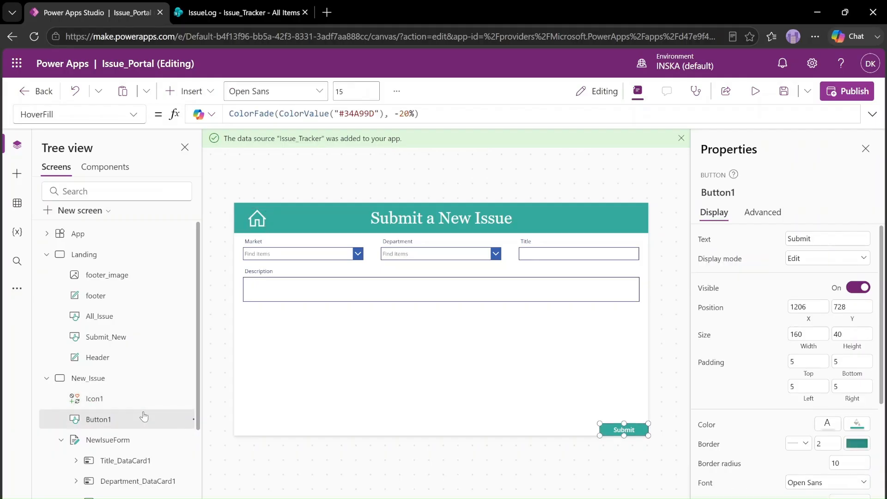
double_click(112, 421)
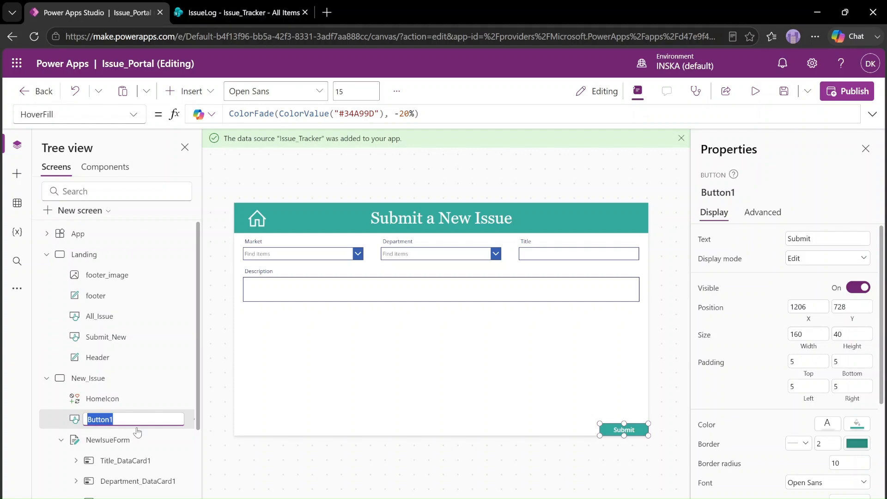
type("Submit_")
left_click(544, 396)
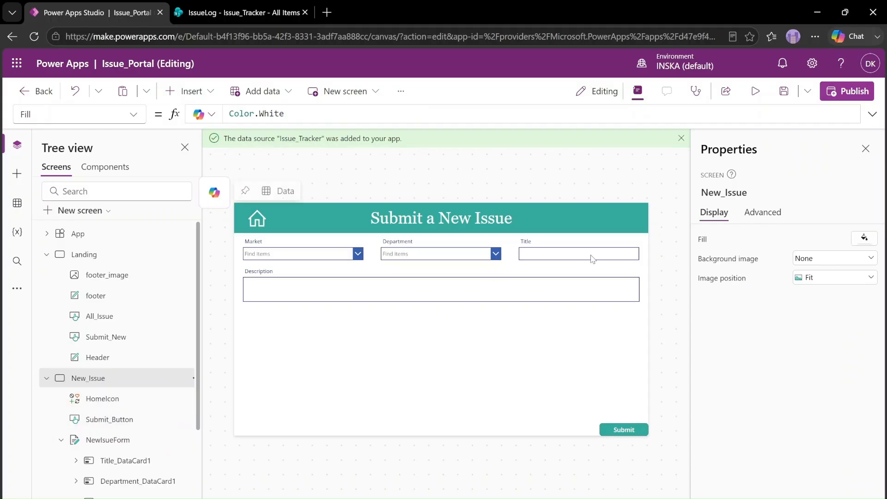
Preview the app, test navigation with the Home icon and the "Submit a New Issue" button, and return to editing
left_click(755, 91)
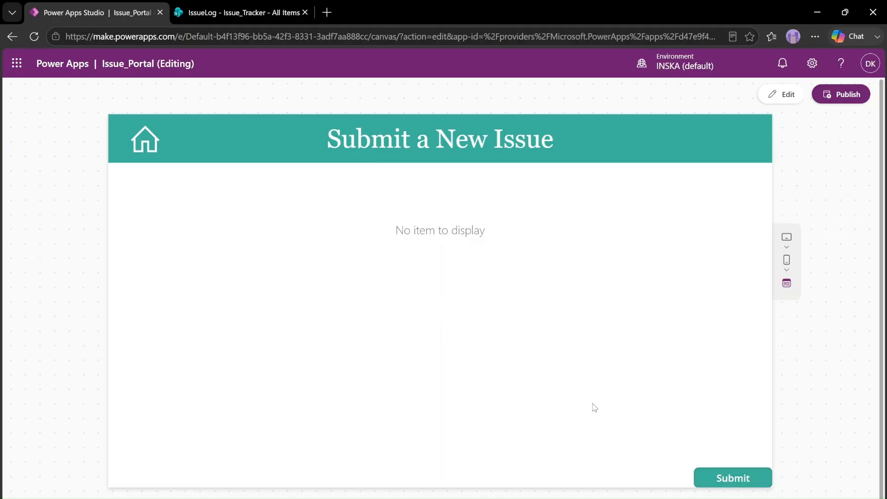
left_click(138, 140)
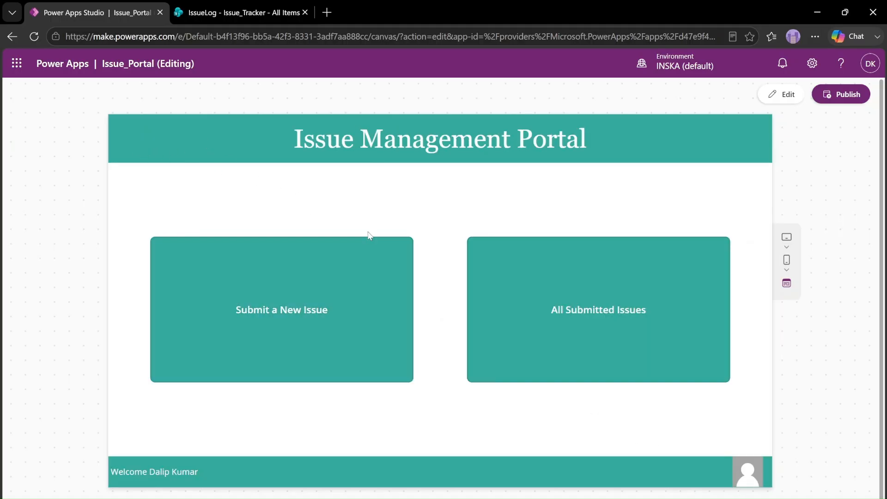
left_click(377, 337)
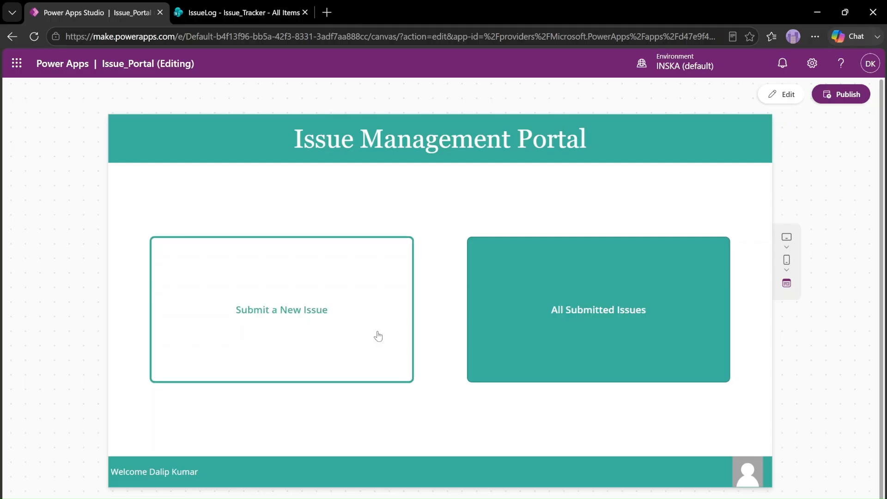
left_click(144, 139)
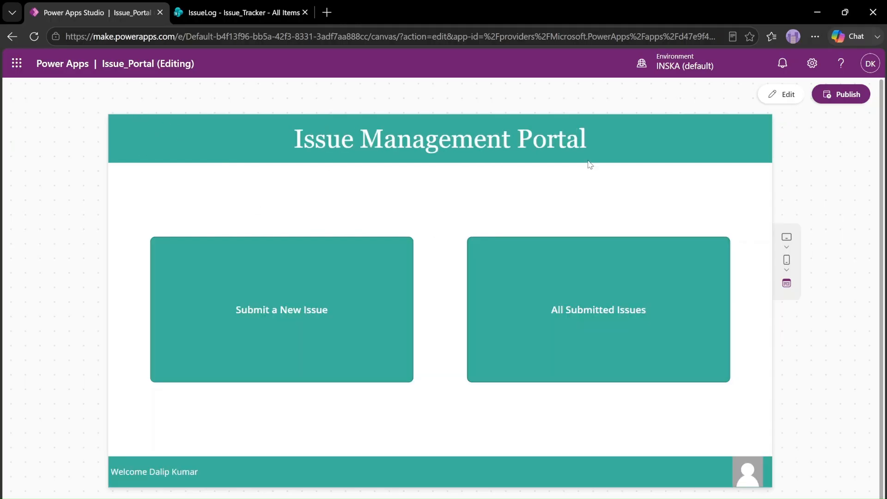
left_click(782, 94)
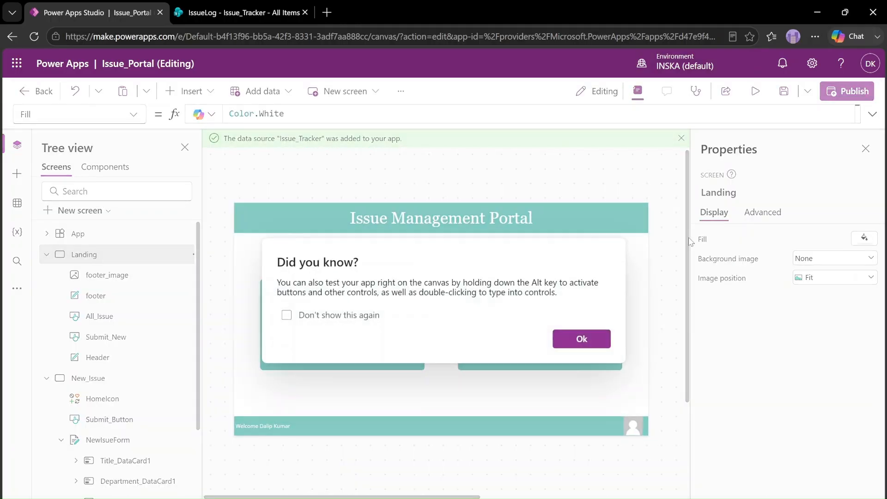
left_click(581, 339)
Extend the "Submit a New Issue" button's OnSelect formula to Navigate(New_Issue);NewForm(NewIsueForm)
left_click(375, 339)
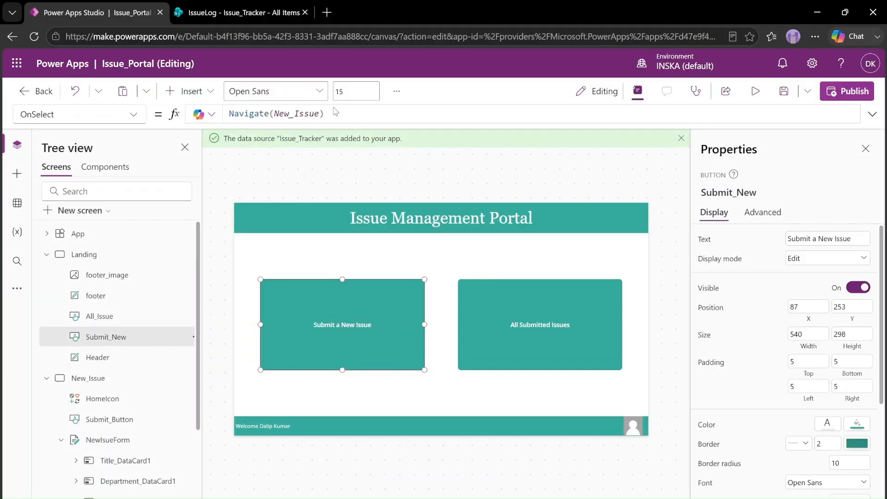
left_click(365, 111)
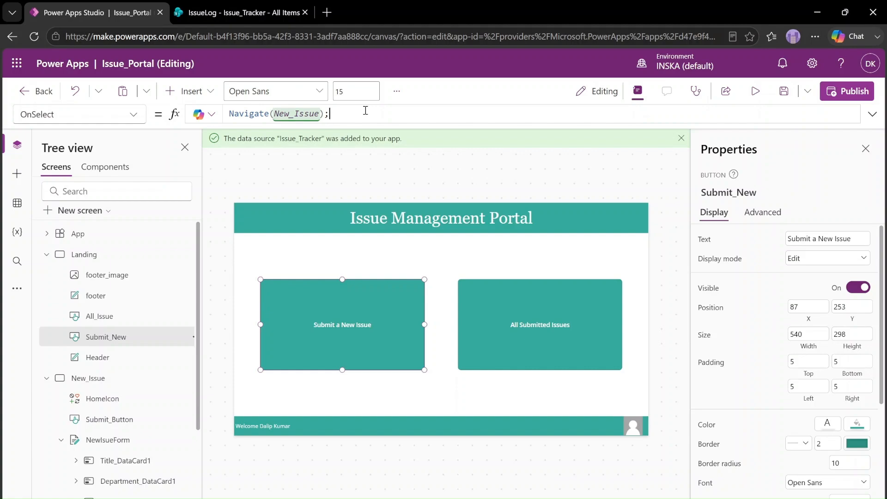
type("NewForm(")
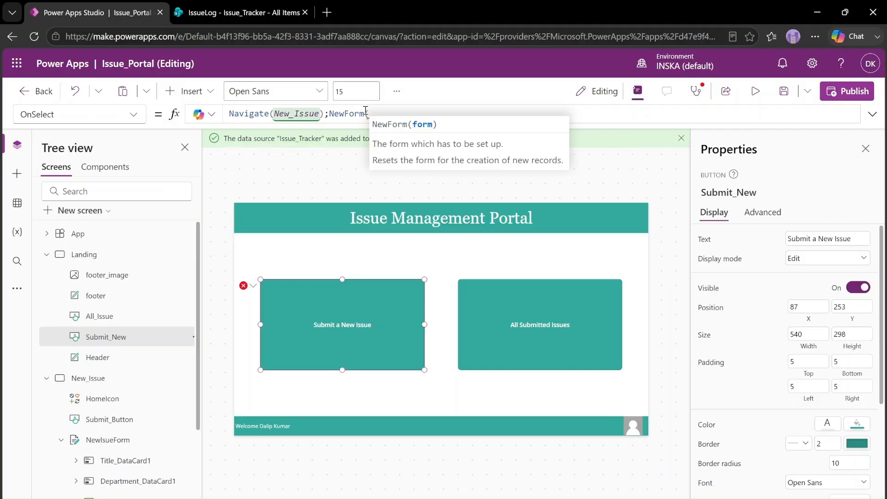
type("Newis")
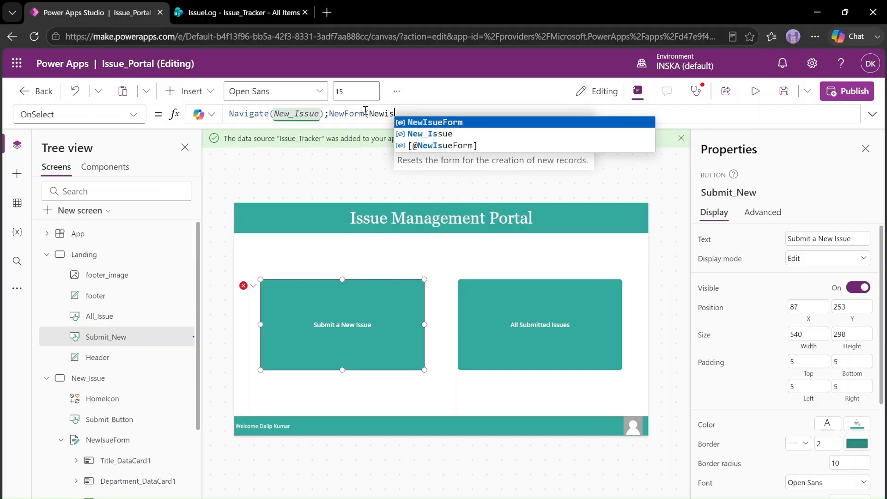
key("Tab")
type(")")
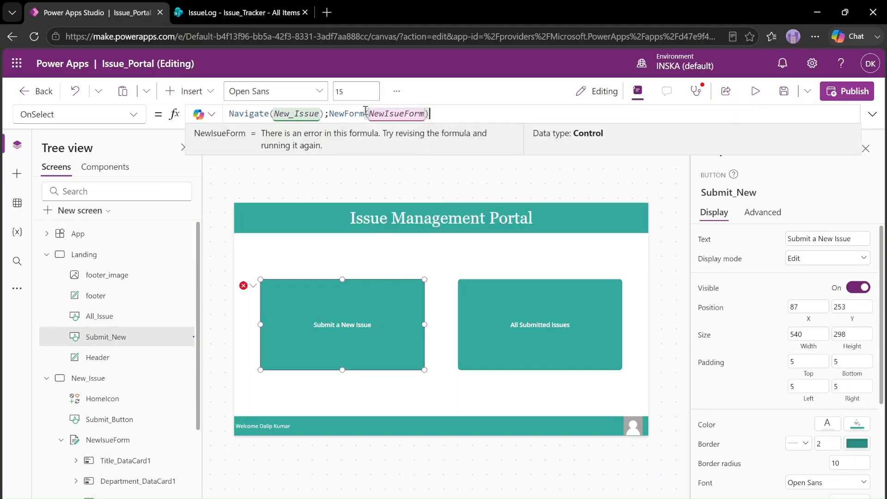
Preview the app, open the new issue form from Landing, test its Submit button, and return to editing
left_click(756, 91)
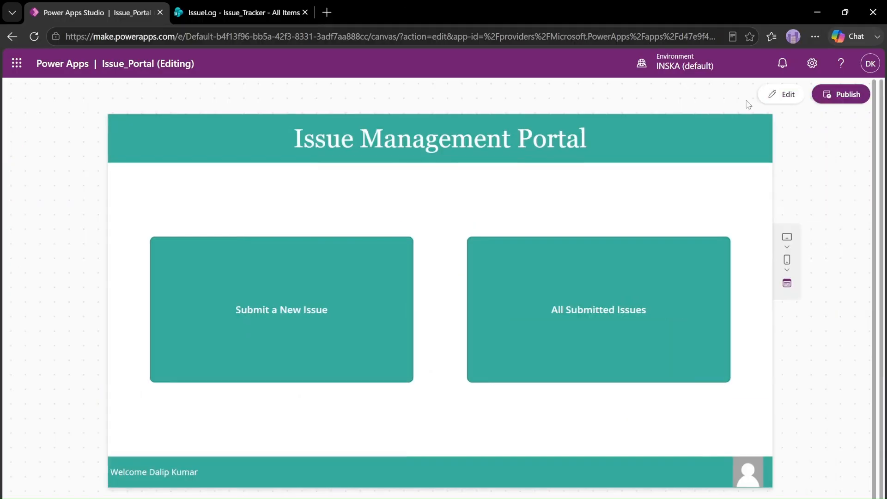
left_click(333, 333)
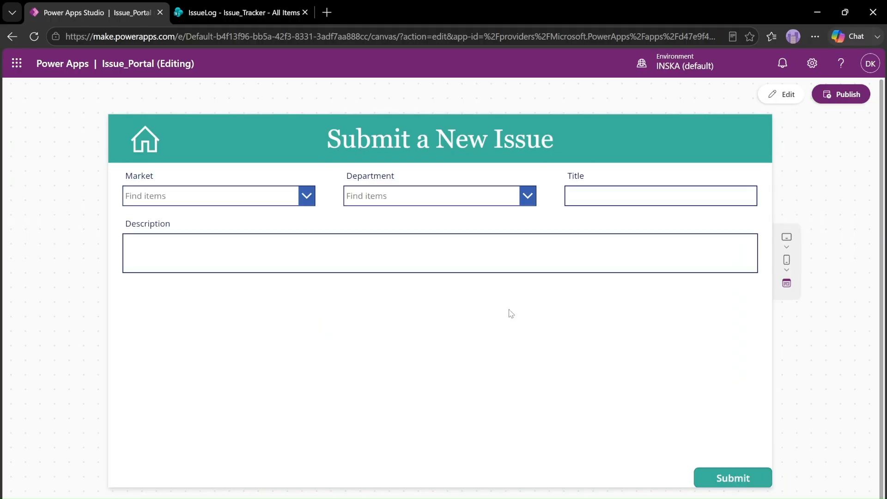
left_click(717, 482)
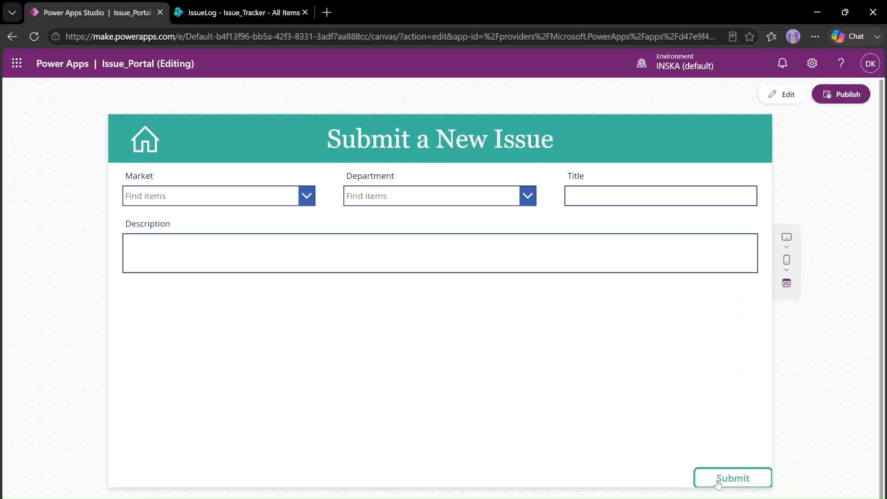
left_click(717, 482)
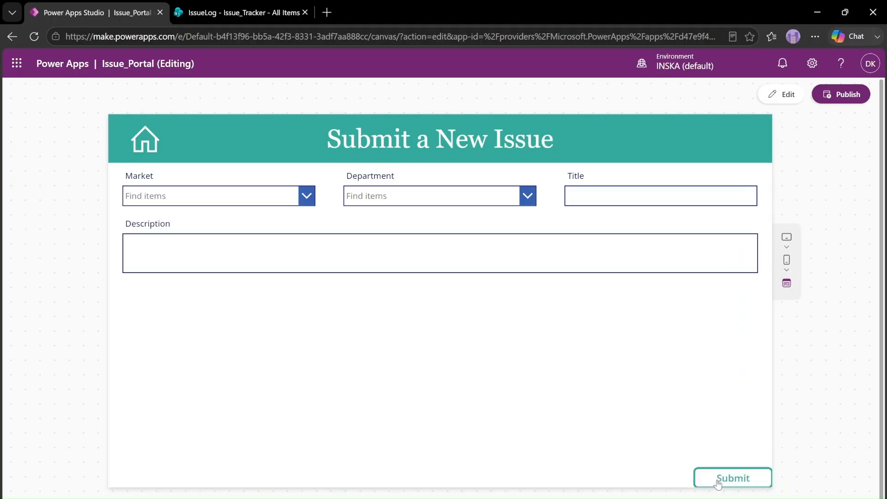
left_click(792, 95)
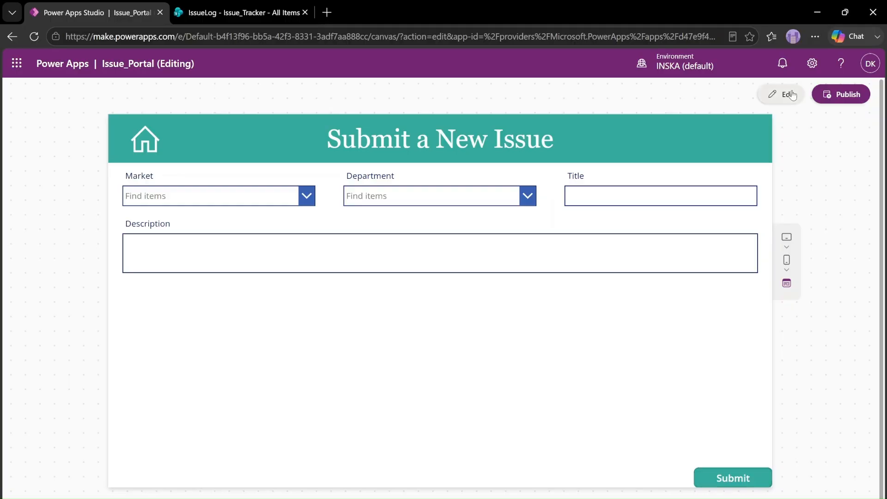
left_click(595, 333)
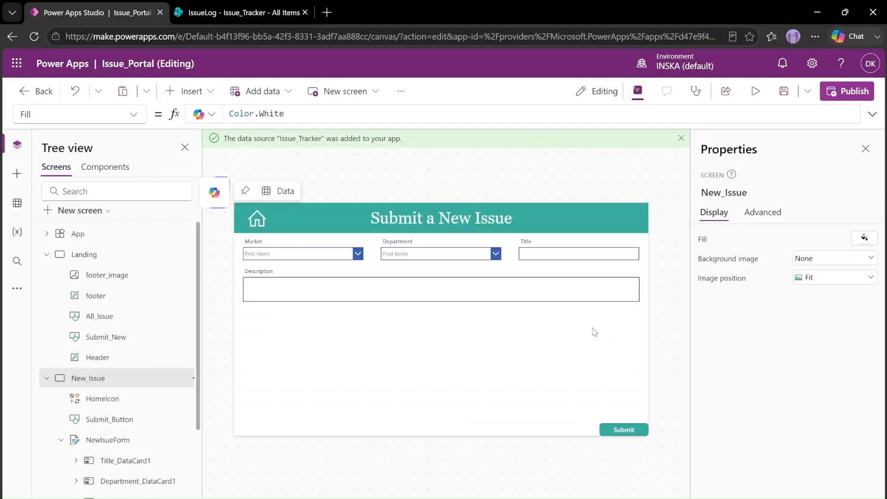
Set the Submit button's OnSelect formula on the New_Issue screen to SubmitForm(NewIsueForm)
left_click(630, 432)
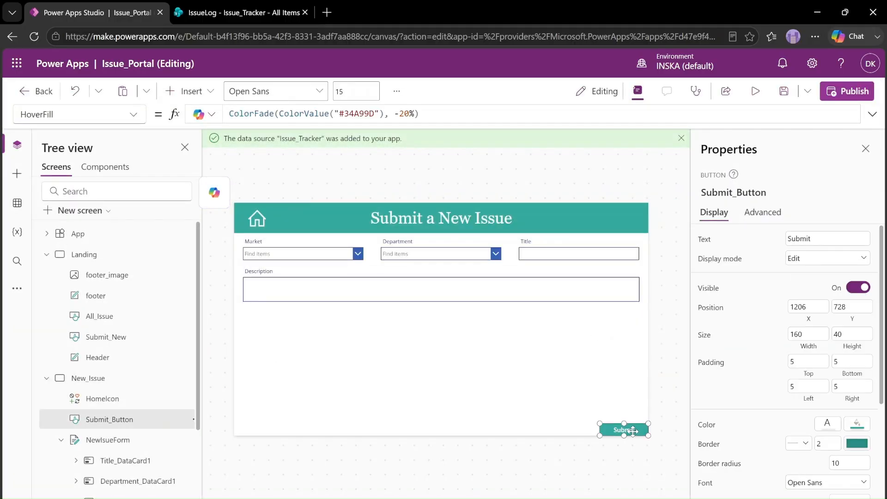
left_click(57, 115)
scroll(99, 434, "up", 1)
scroll(98, 437, "down", 8)
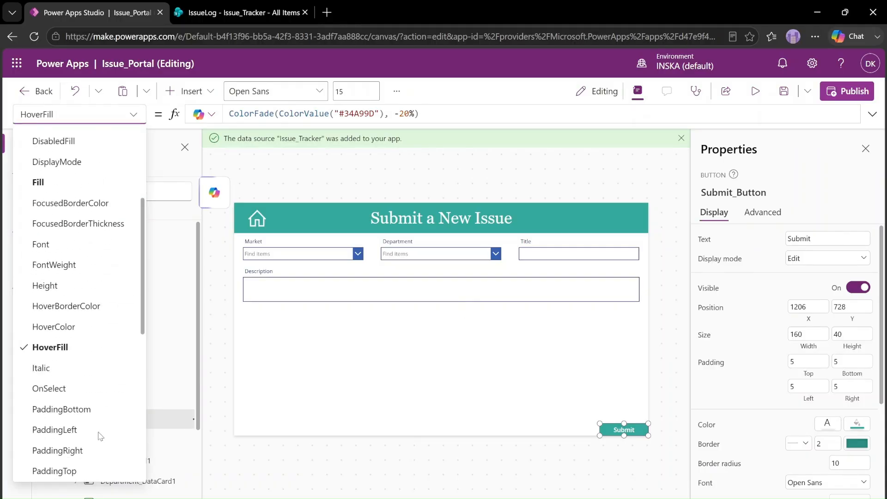
scroll(98, 430, "up", 2)
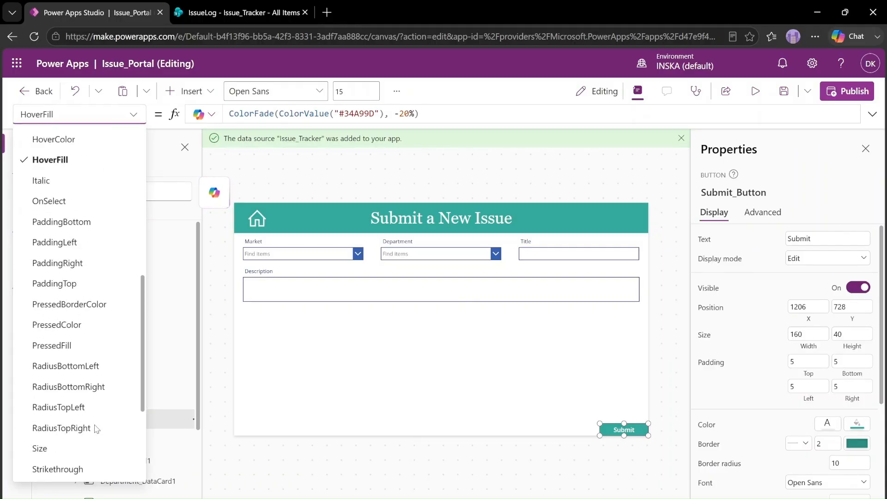
left_click(56, 207)
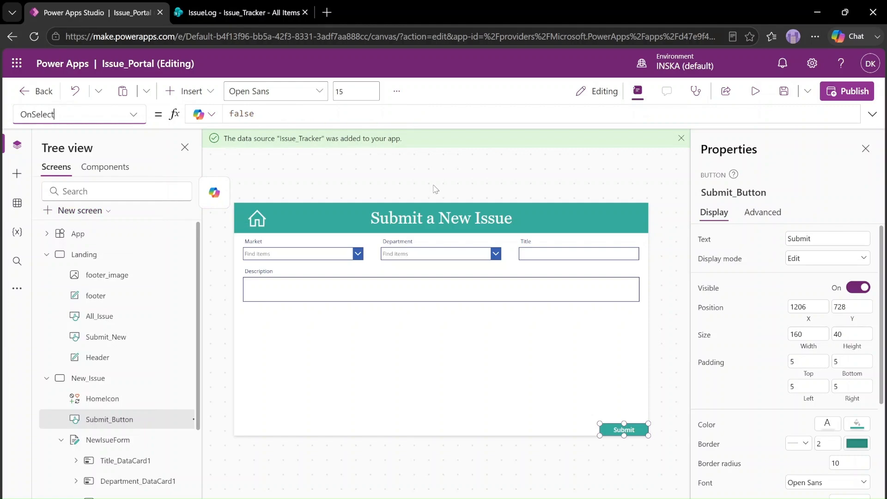
double_click(306, 109)
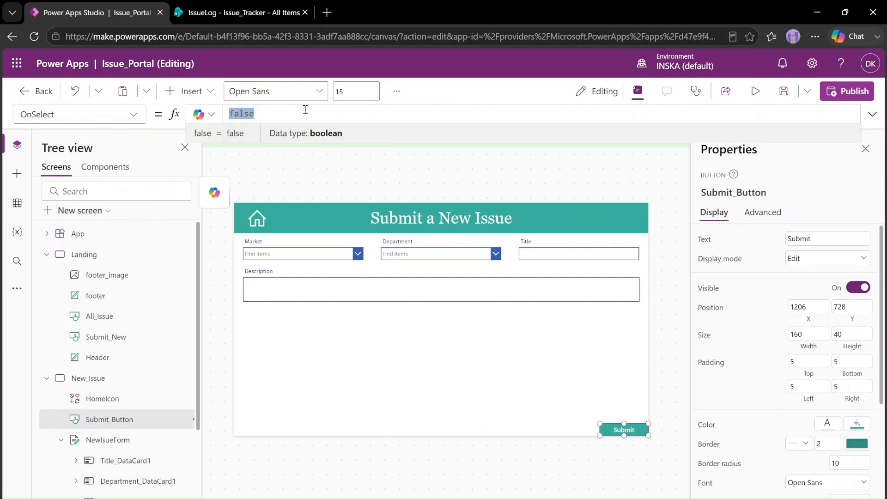
type("SubmitForm(")
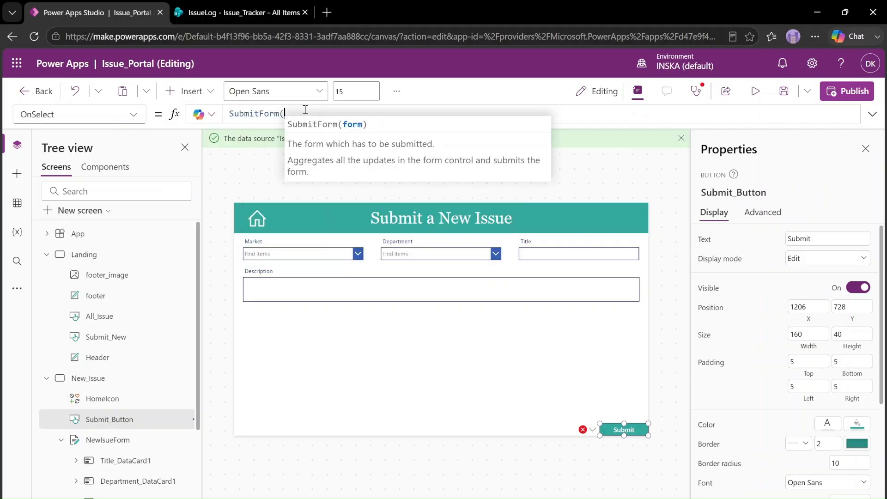
type("new")
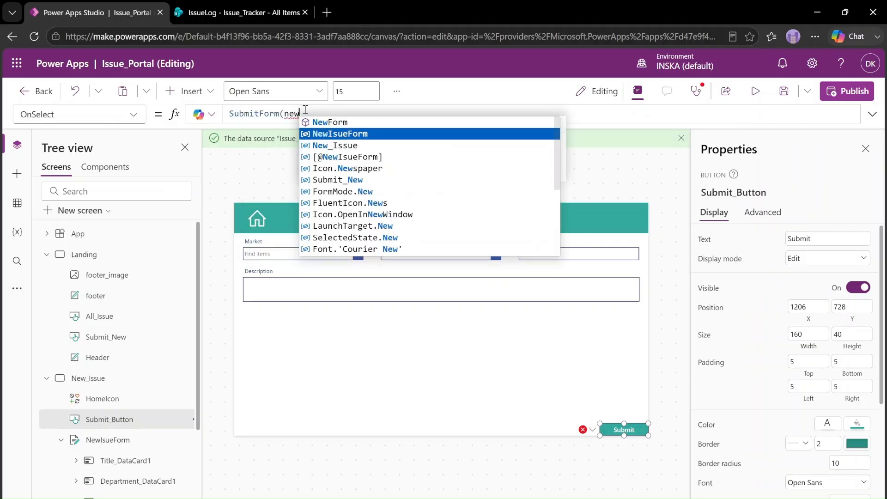
key("Tab")
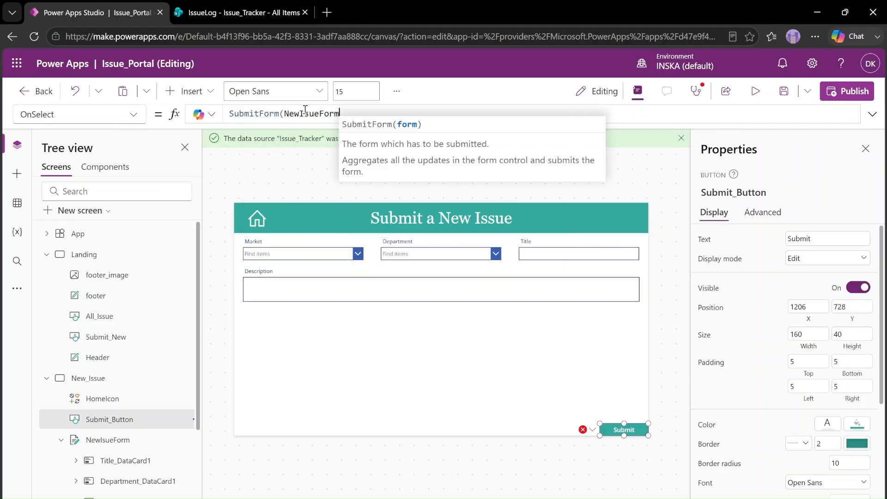
type(")")
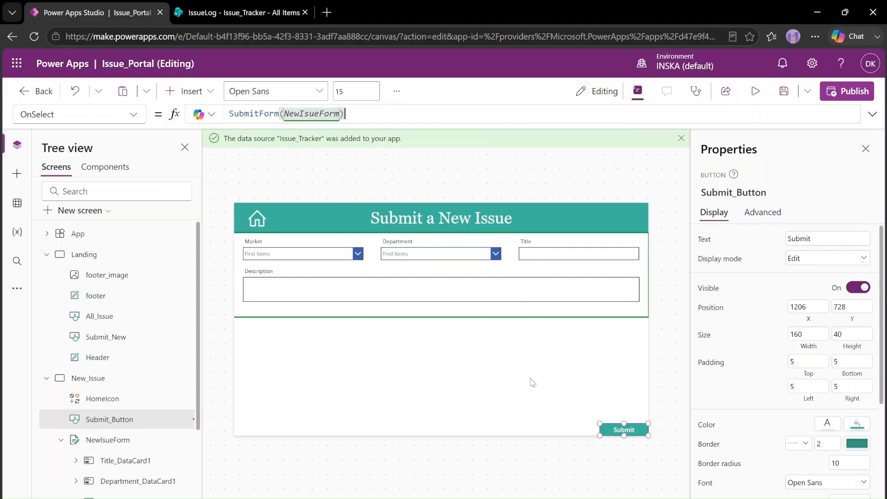
left_click(531, 379)
Submit the blank new issue form in preview, and refresh the SharePoint Issue_Tracker list to check for the entry
left_click(754, 101)
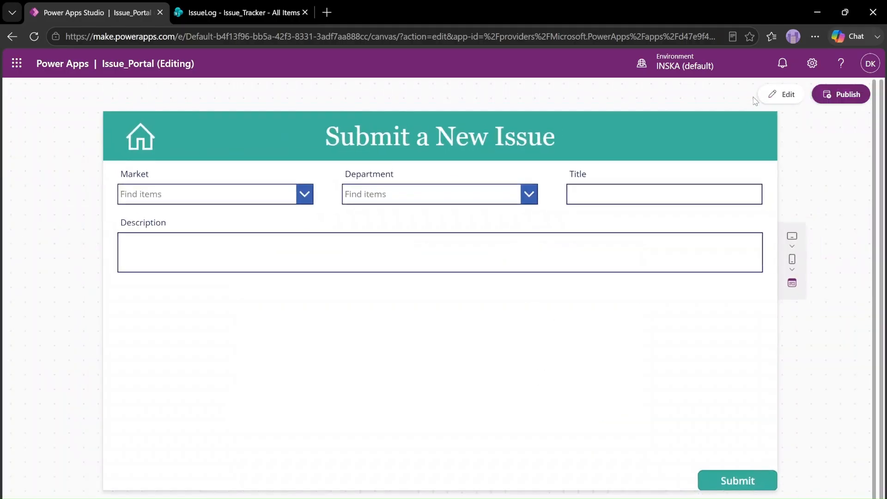
left_click(749, 480)
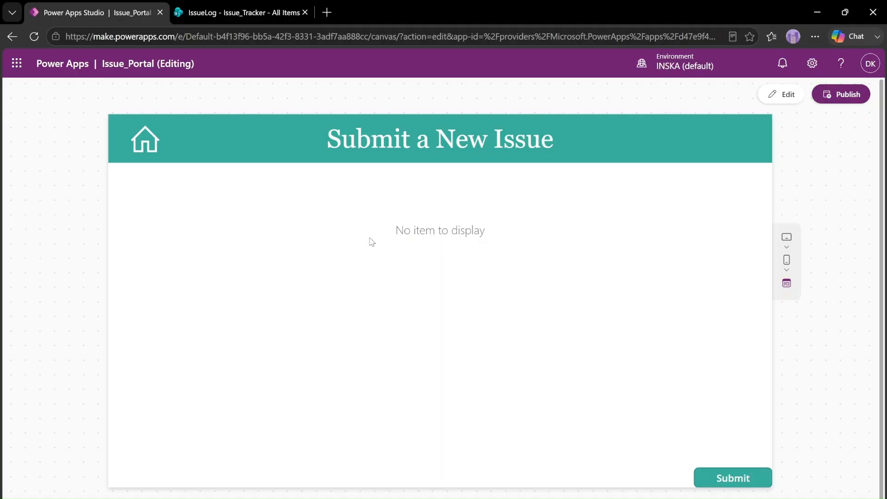
left_click(248, 8)
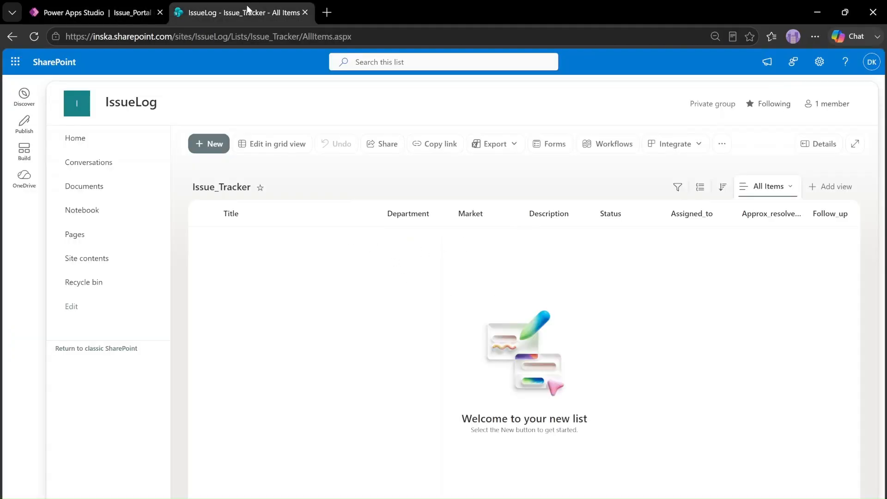
left_click(33, 37)
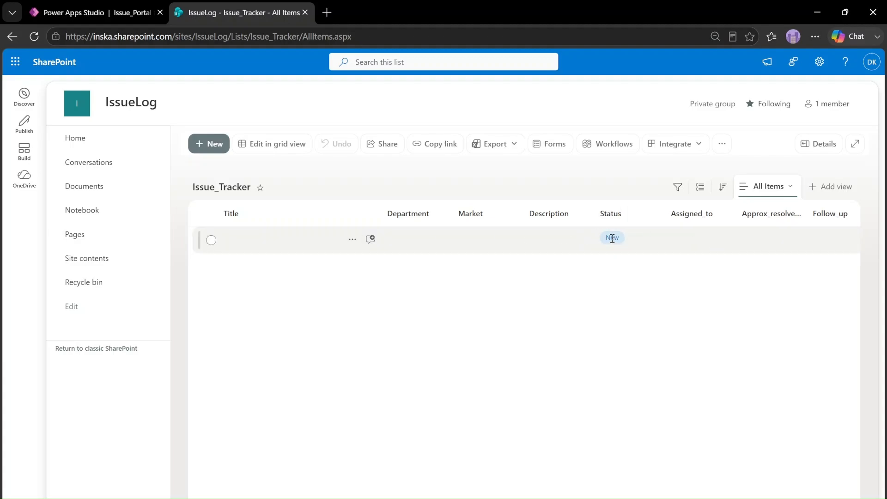
Switch back to Power Apps Studio and leave the preview to resume editing the New_Issue screen
left_click(110, 12)
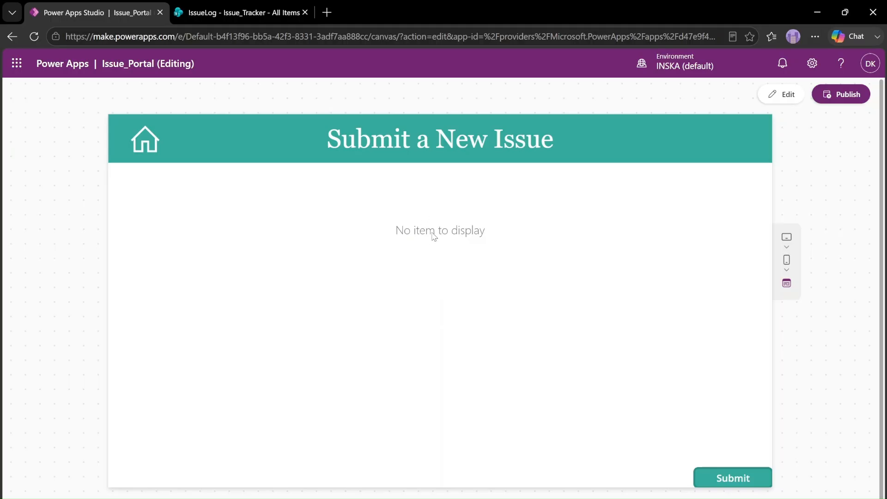
left_click(782, 97)
left_click(603, 340)
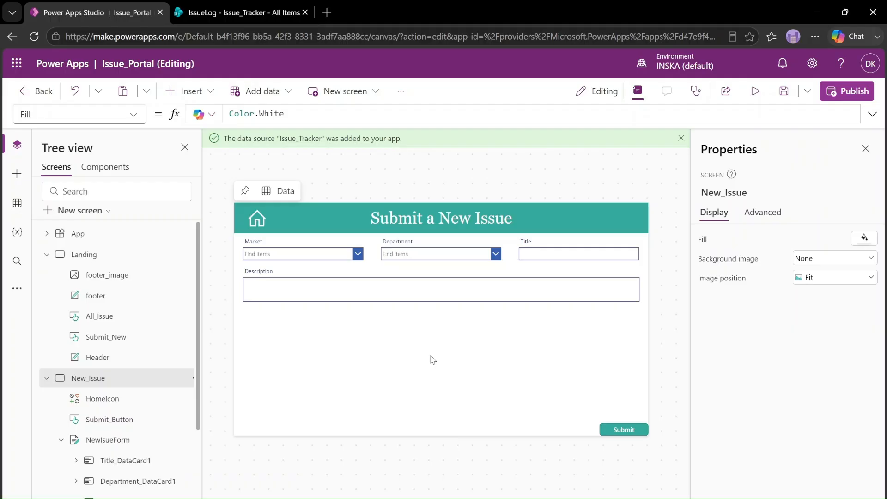
Unlock the Market data card and set its Required property to true
left_click(303, 252)
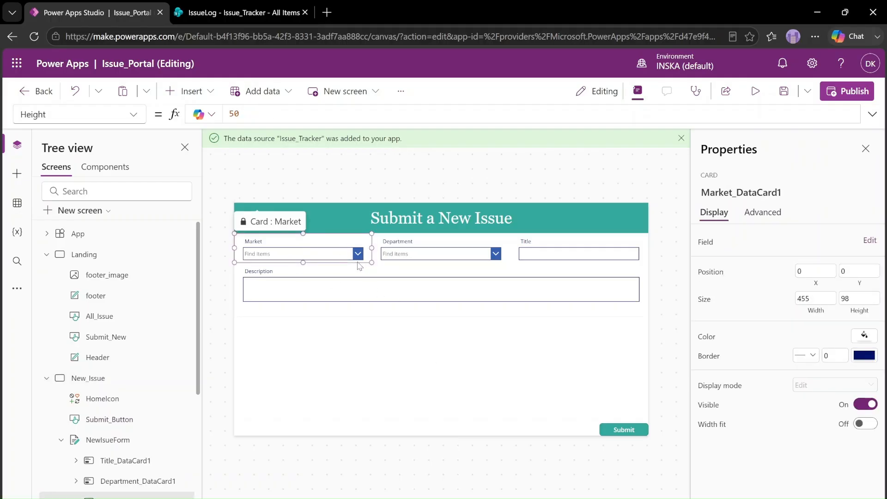
left_click(103, 114)
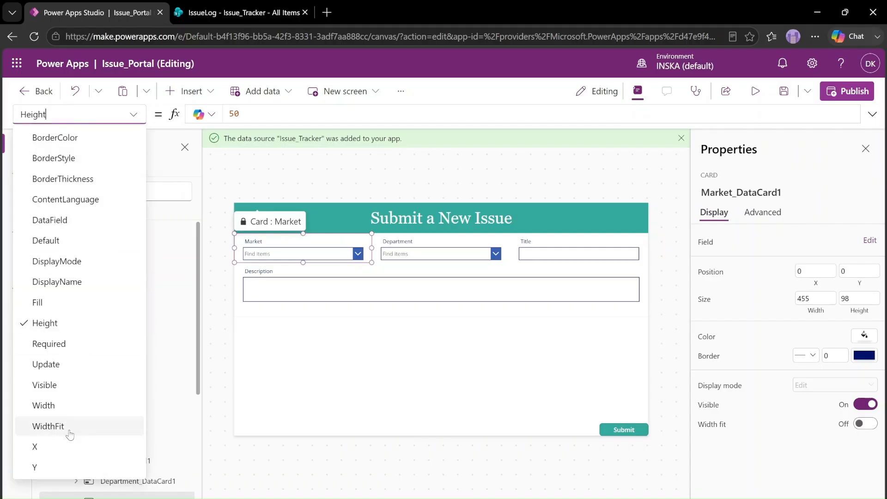
left_click(75, 344)
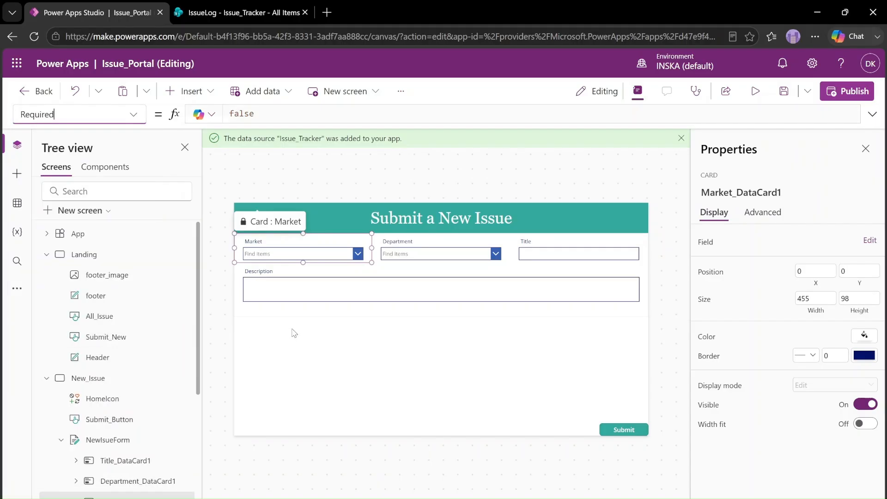
left_click(311, 113)
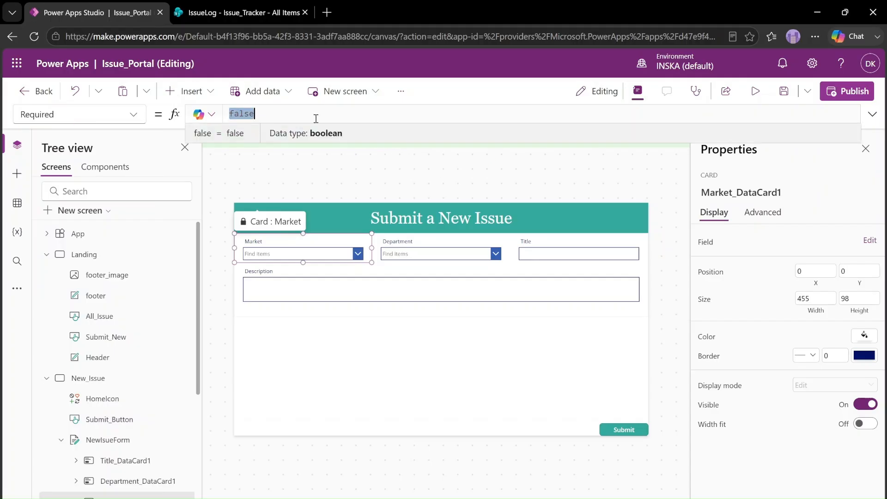
key("BackSpace")
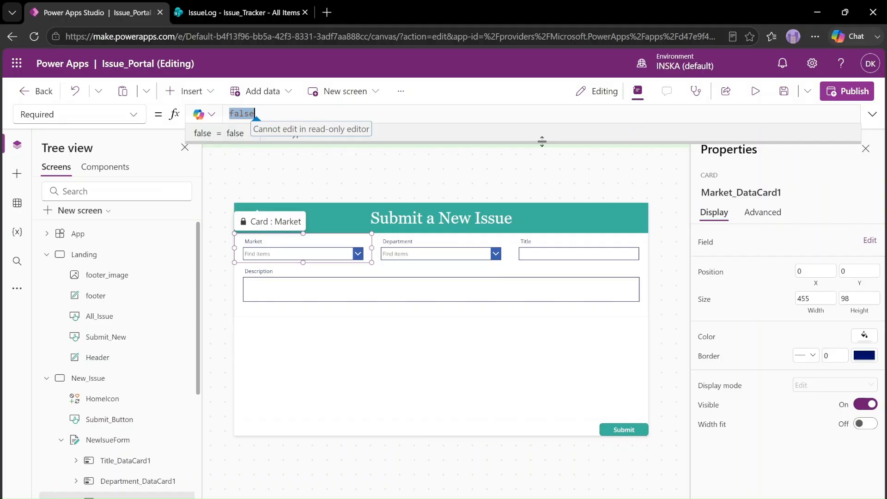
left_click(759, 219)
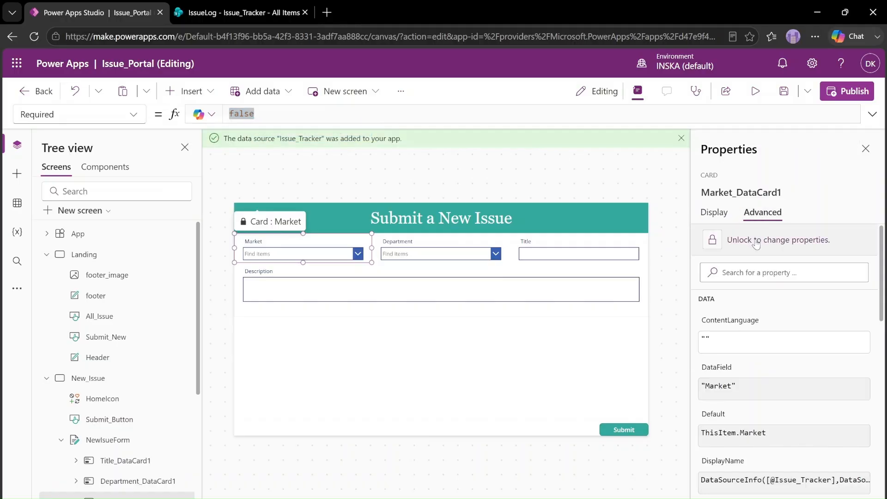
left_click(277, 113)
type("true")
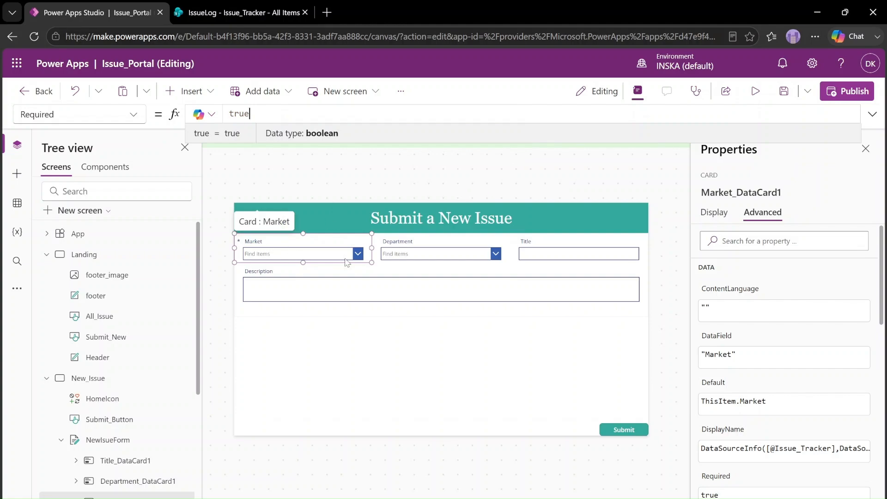
Unlock the Department data card and set its Required property to true
left_click(462, 253)
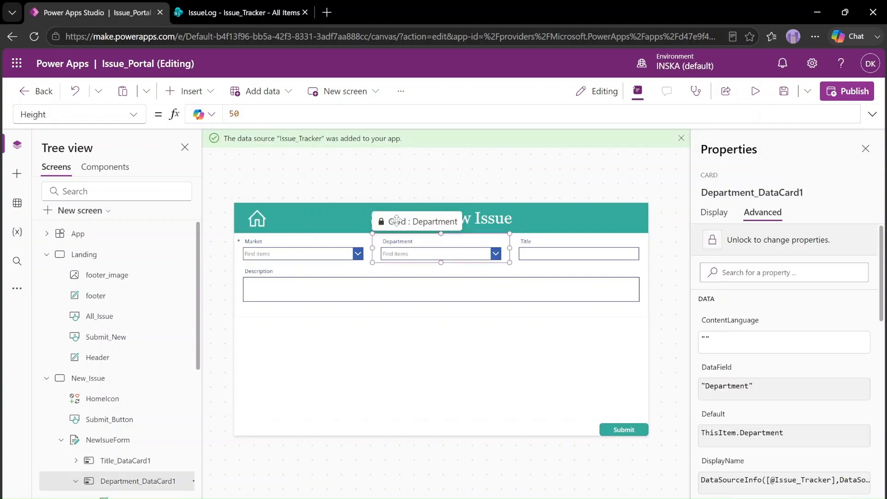
left_click(97, 115)
left_click(62, 344)
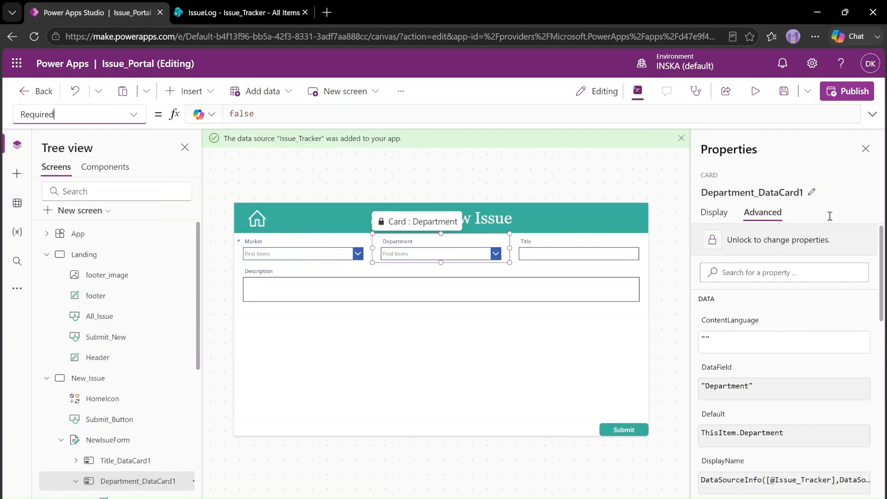
left_click(796, 248)
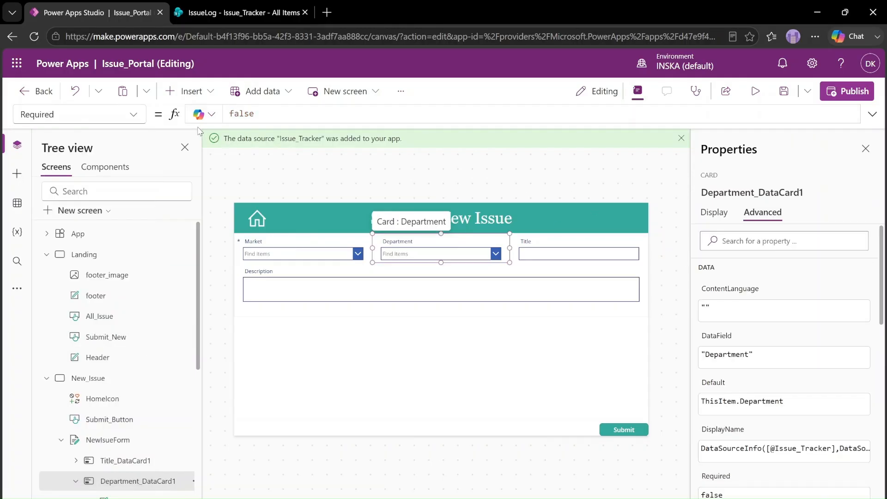
double_click(311, 113)
type("true")
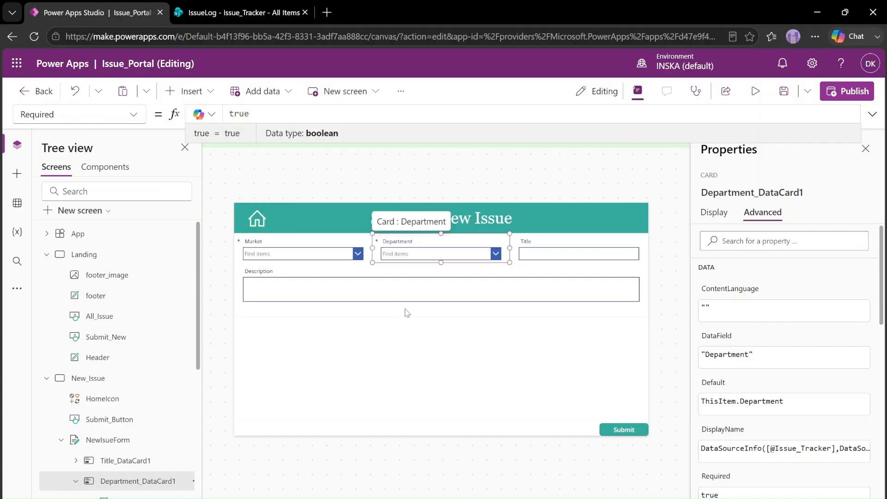
Unlock the Description data card and set its Required property to true
left_click(463, 299)
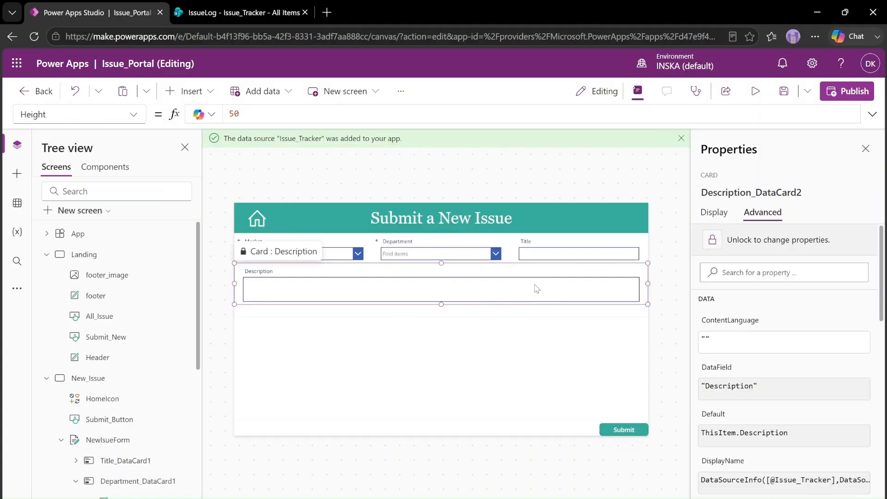
left_click(98, 114)
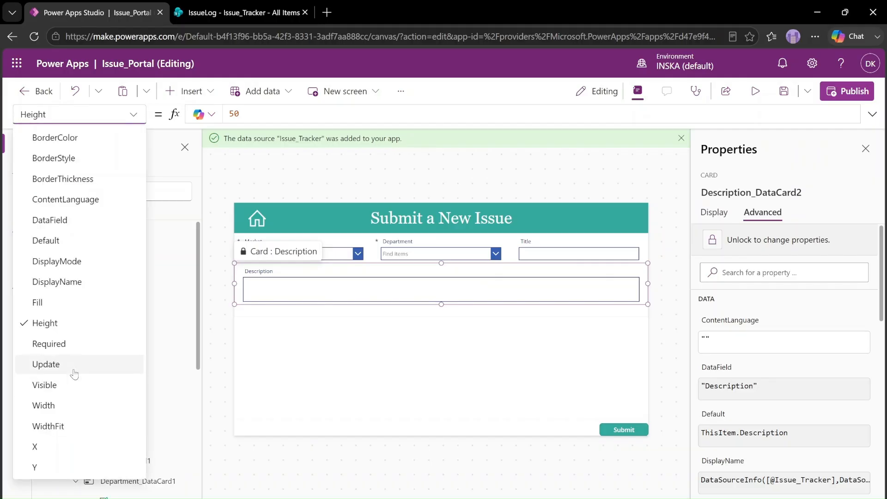
left_click(83, 345)
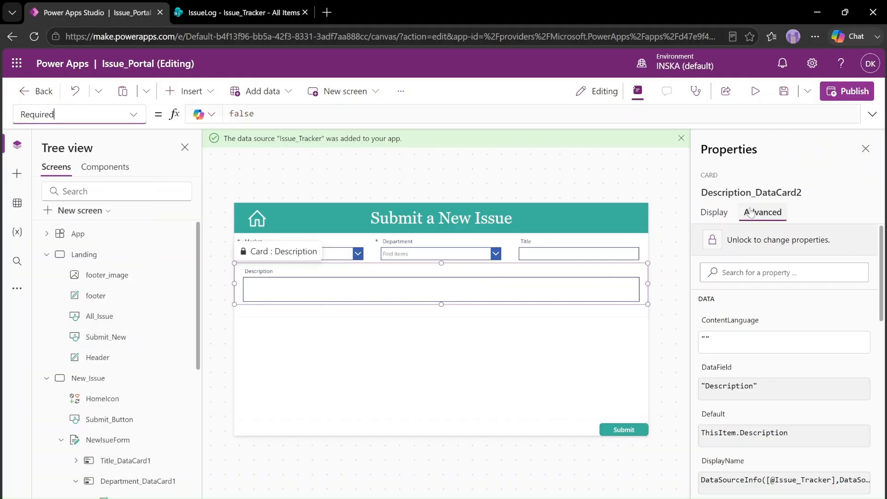
left_click(792, 249)
left_click(287, 117)
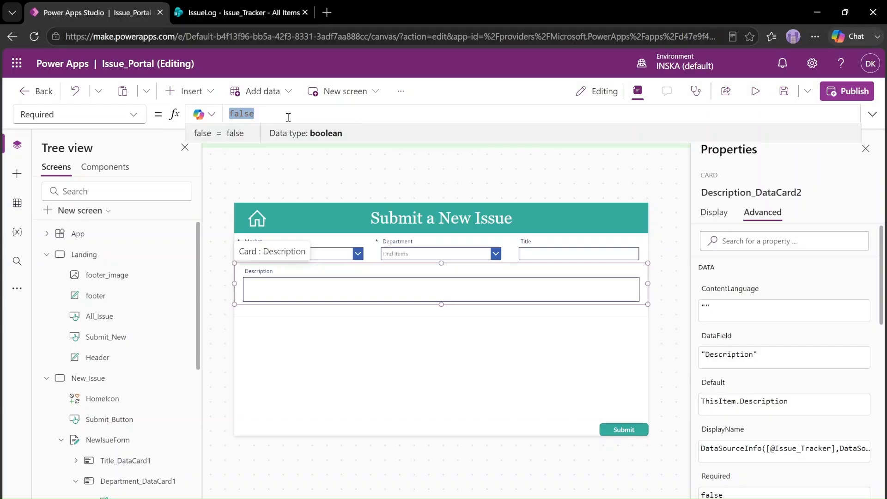
type("true")
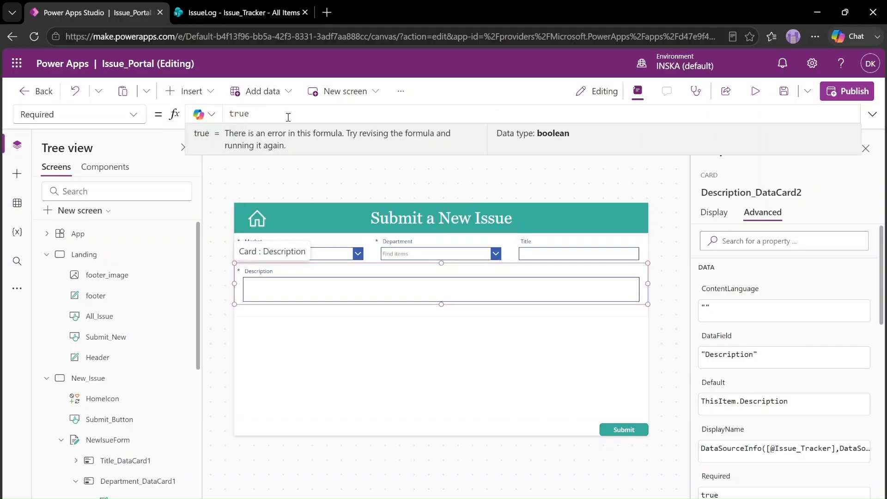
Preview the app, reopen the new issue form from the landing screen, submit it blank to test the required fields, and return to editing
left_click(756, 91)
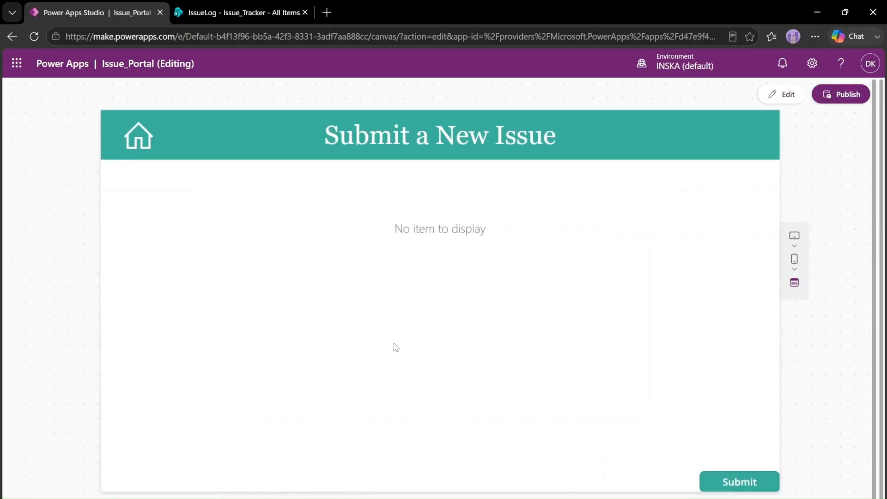
left_click(149, 157)
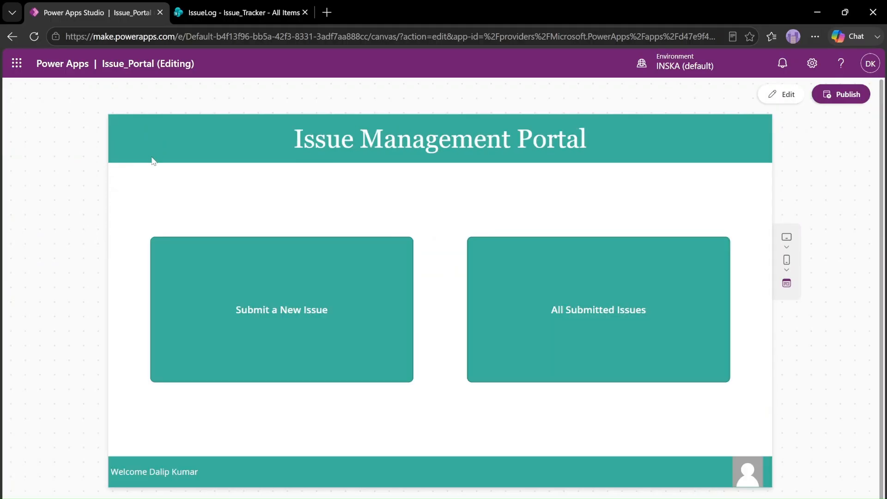
left_click(317, 311)
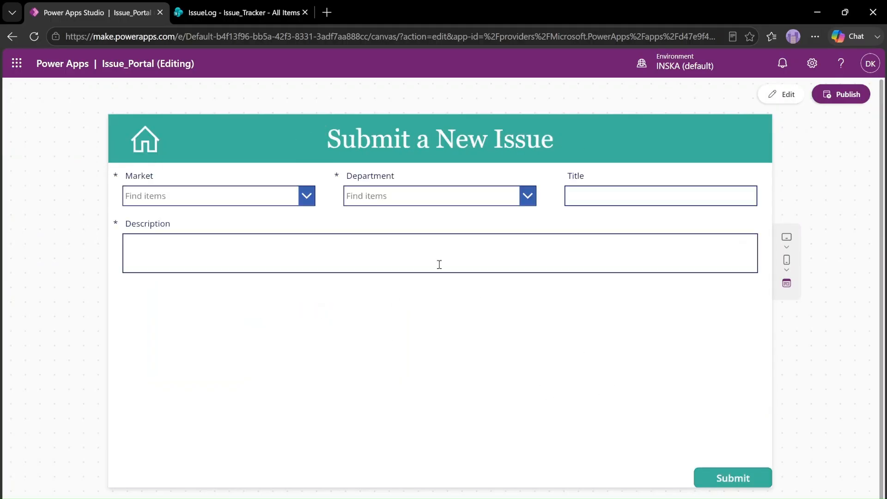
left_click(736, 478)
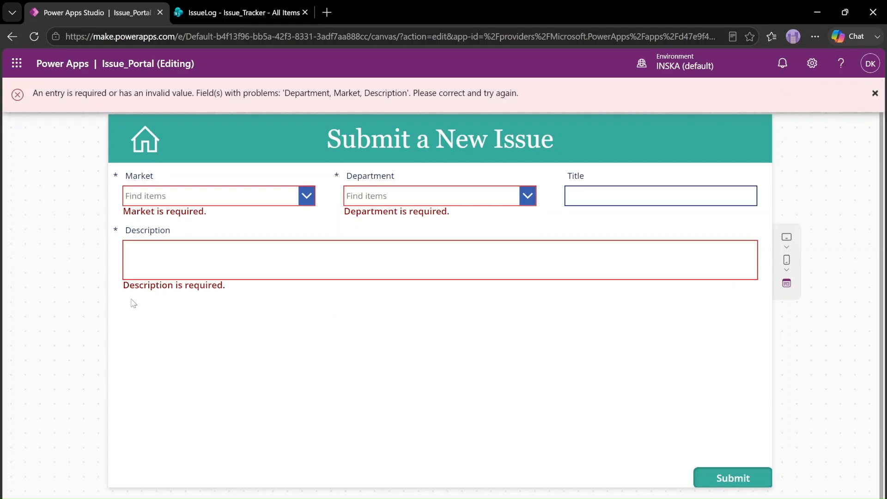
left_click(874, 96)
left_click(876, 96)
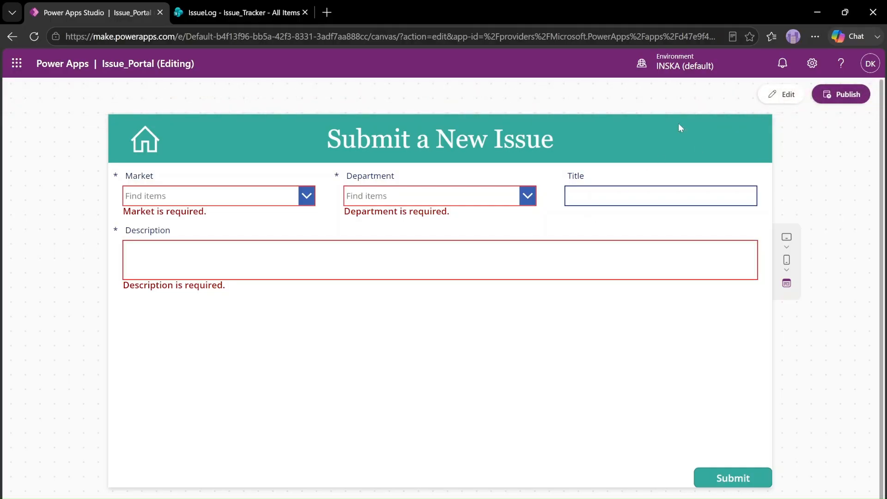
left_click(781, 96)
left_click(569, 332)
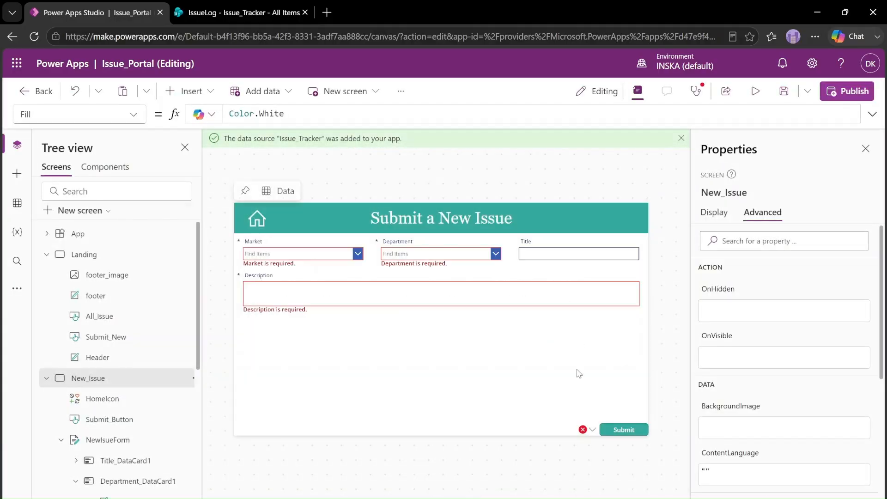
Preview the New_Issue screen, inspect the choices in the Market dropdown, and return to editing
left_click(628, 434)
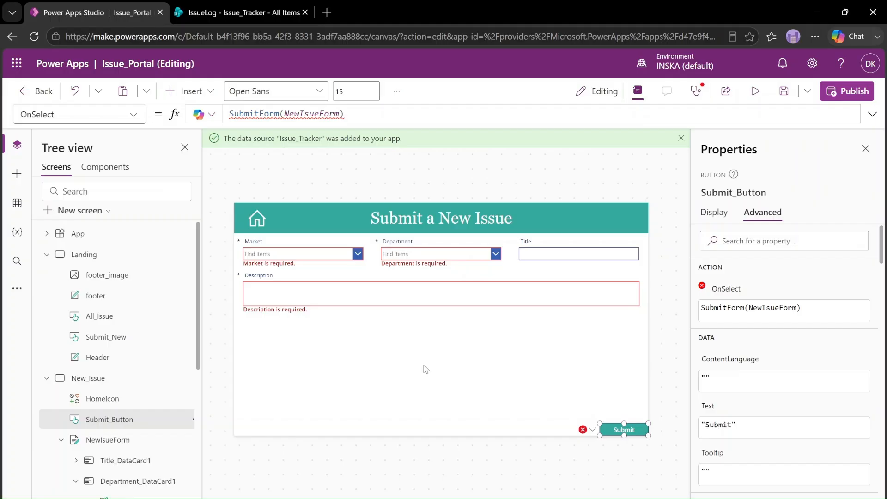
left_click(47, 378)
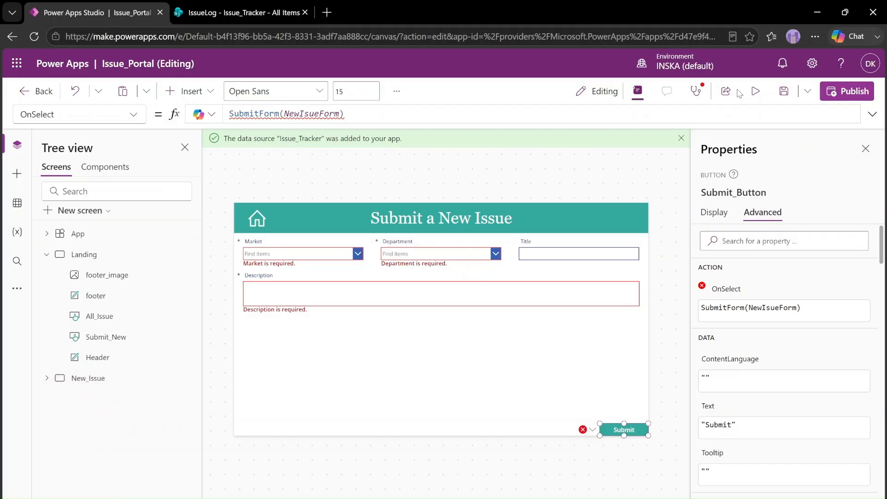
left_click(755, 92)
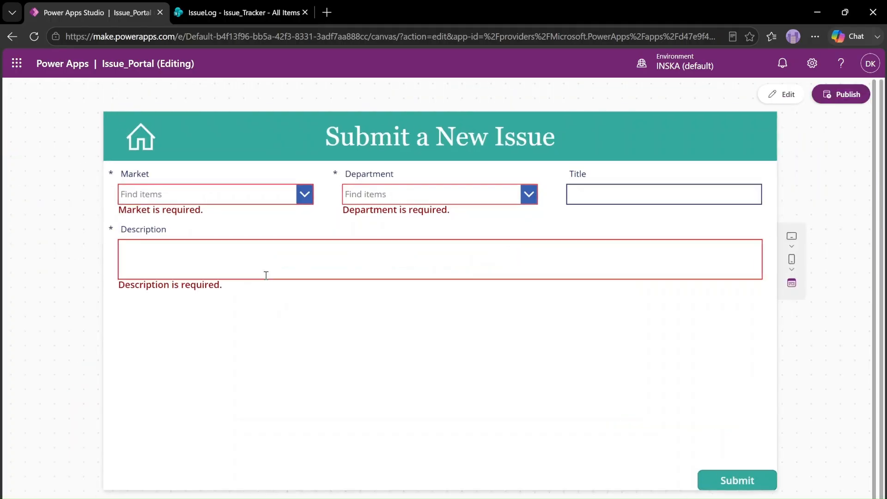
left_click(264, 196)
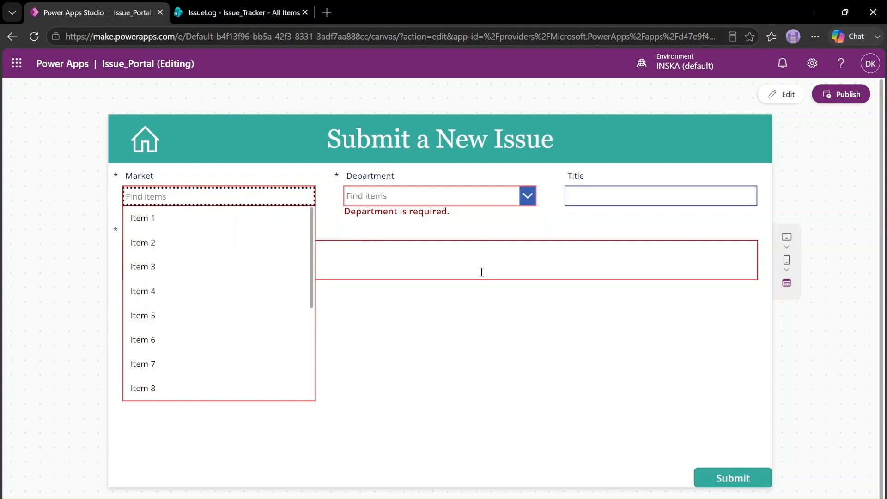
left_click(781, 94)
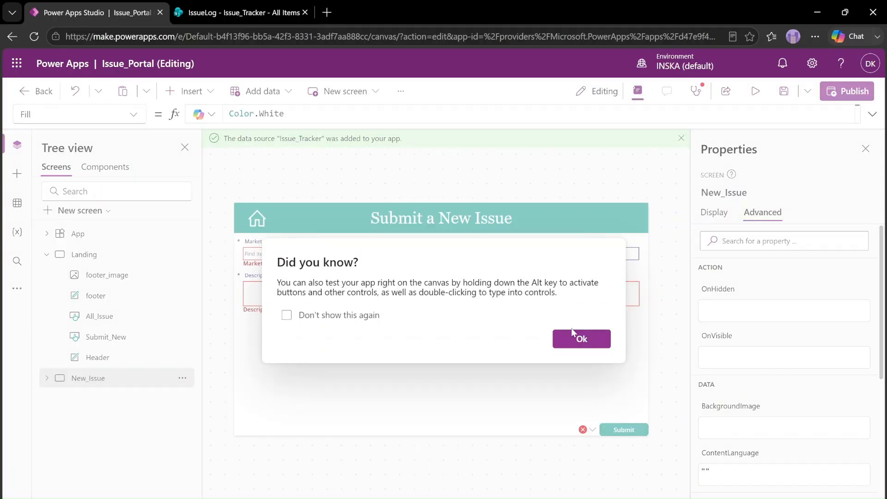
left_click(589, 339)
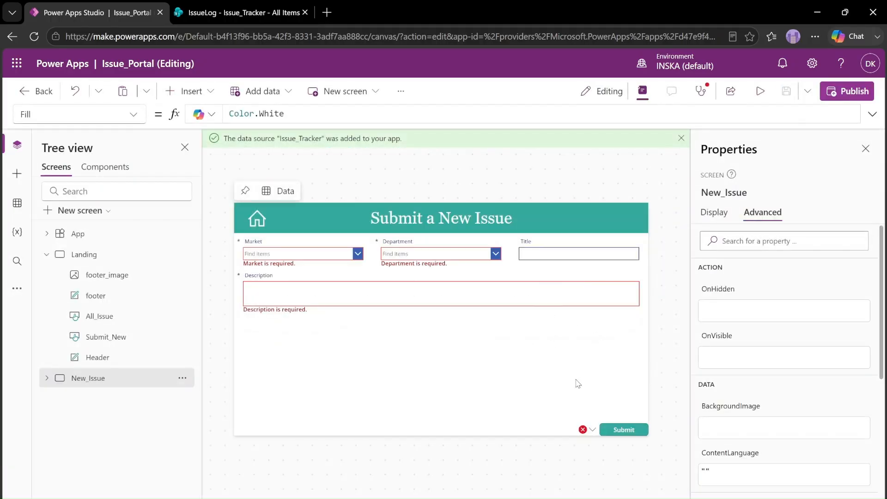
Turn off Allow searching for the combo box inside the Market data card
left_click(303, 251)
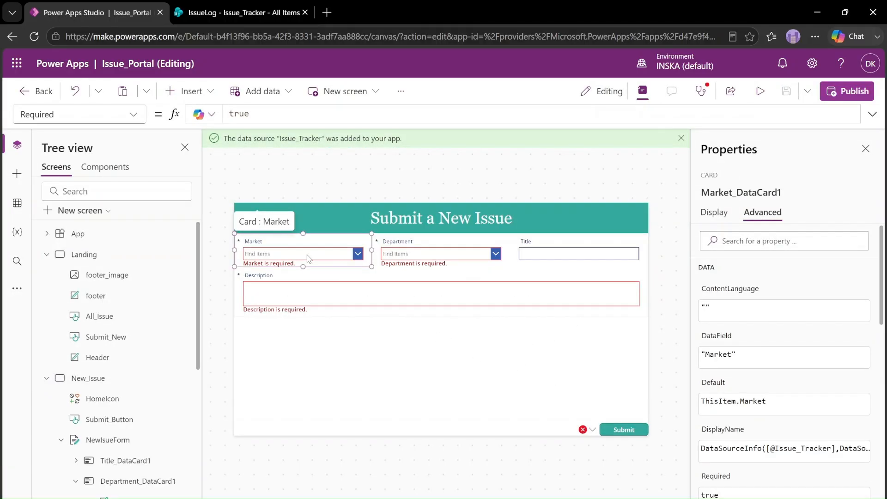
left_click(309, 258)
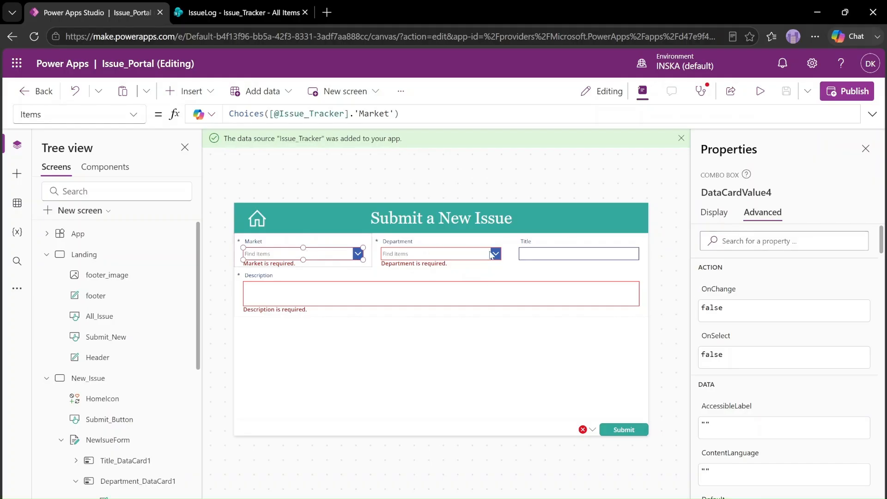
left_click(716, 213)
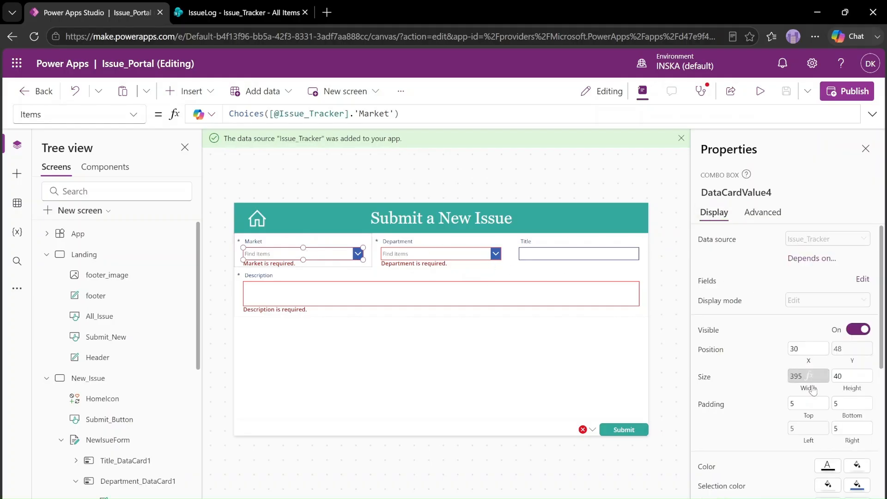
scroll(828, 483, "down", 7)
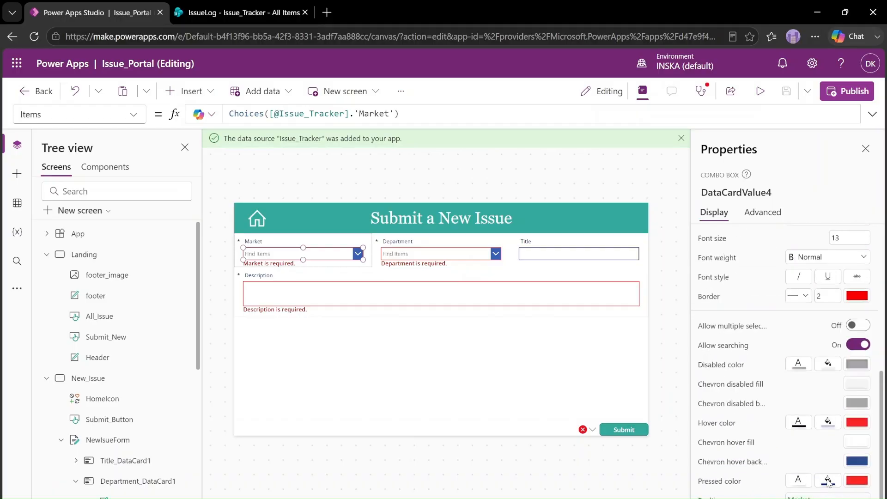
left_click(857, 338)
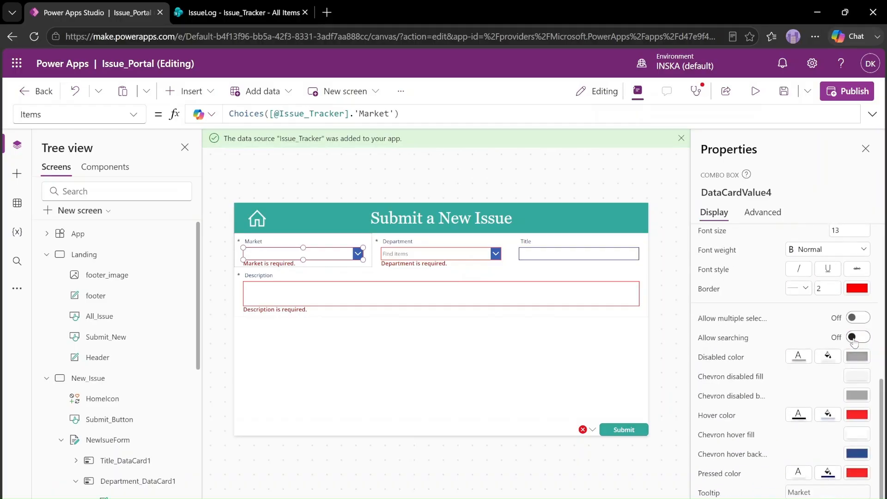
Recheck the Market dropdown's choices in preview with searching turned off, and return to editing
left_click(756, 92)
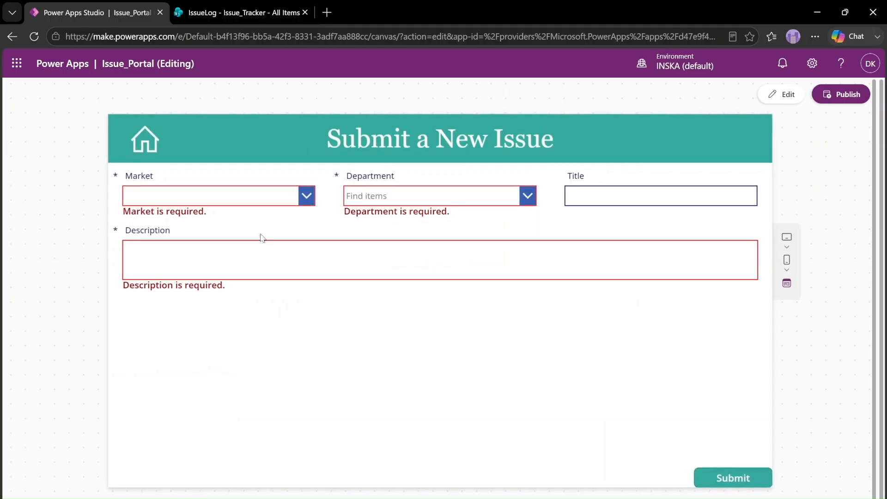
left_click(279, 193)
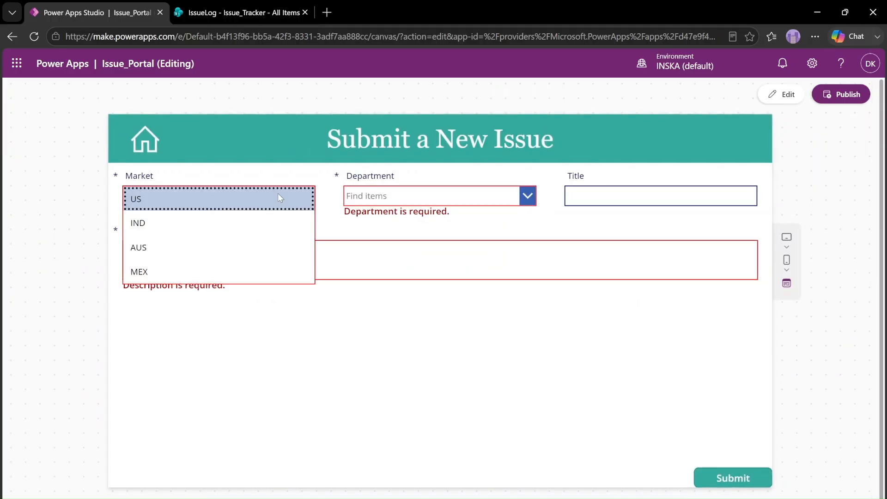
left_click(780, 95)
left_click(580, 337)
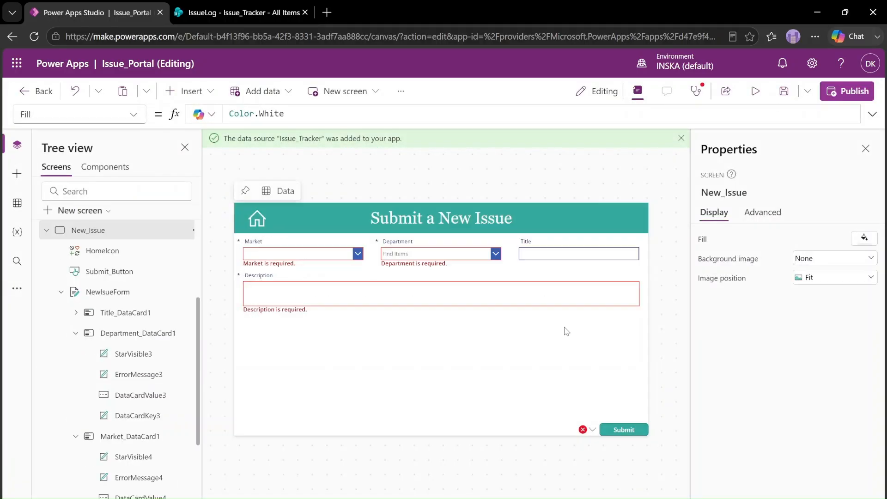
Turn off Allow searching for the combo box inside the Department data card
left_click(465, 253)
left_click(463, 253)
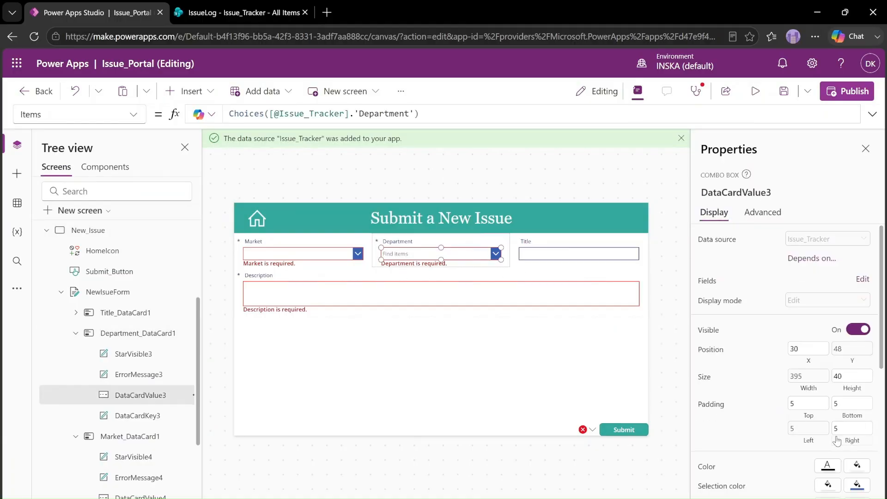
scroll(837, 441, "down", 6)
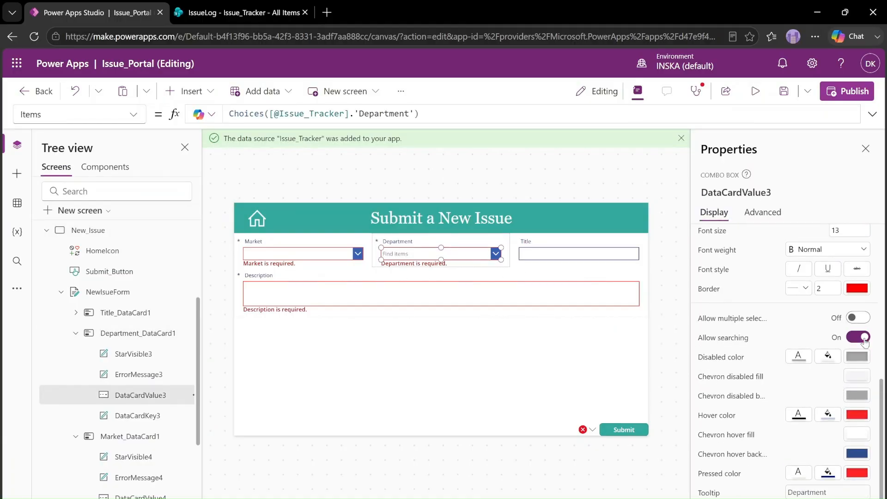
left_click(858, 337)
left_click(483, 381)
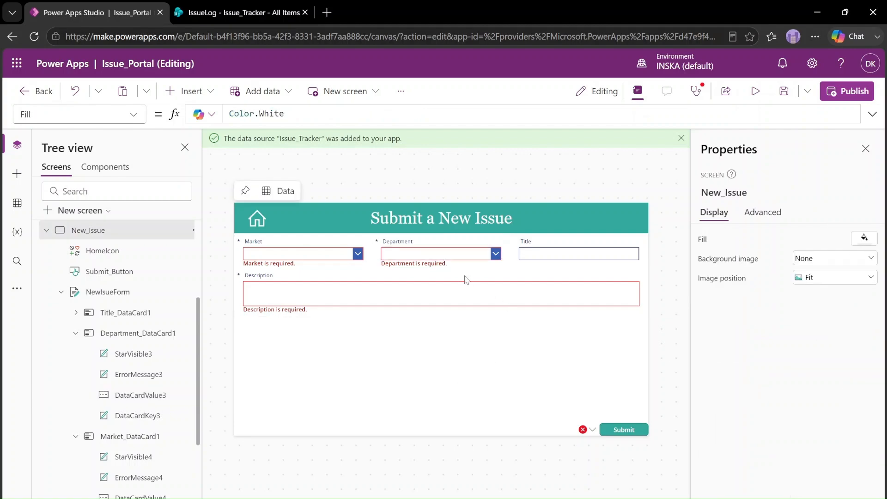
In preview, fill in the new issue form with Market US, Department HR, Title "Test" and Description "This is demo"
left_click(755, 91)
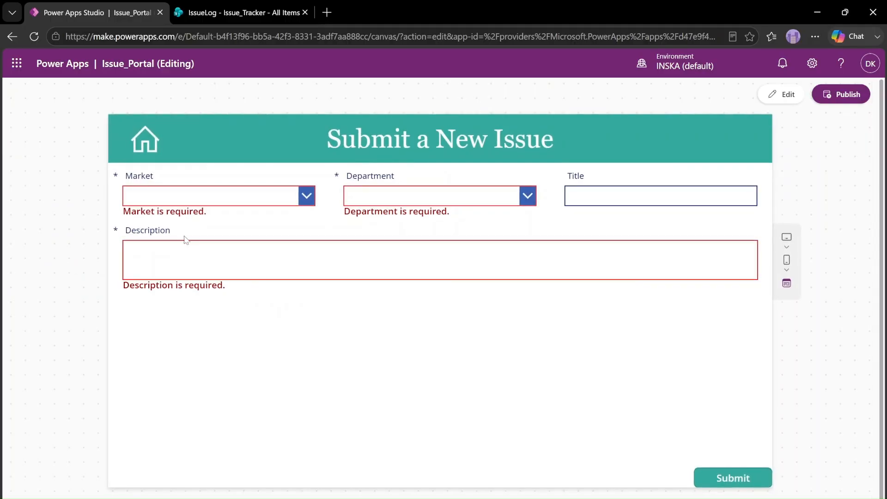
left_click(229, 196)
left_click(180, 198)
left_click(437, 194)
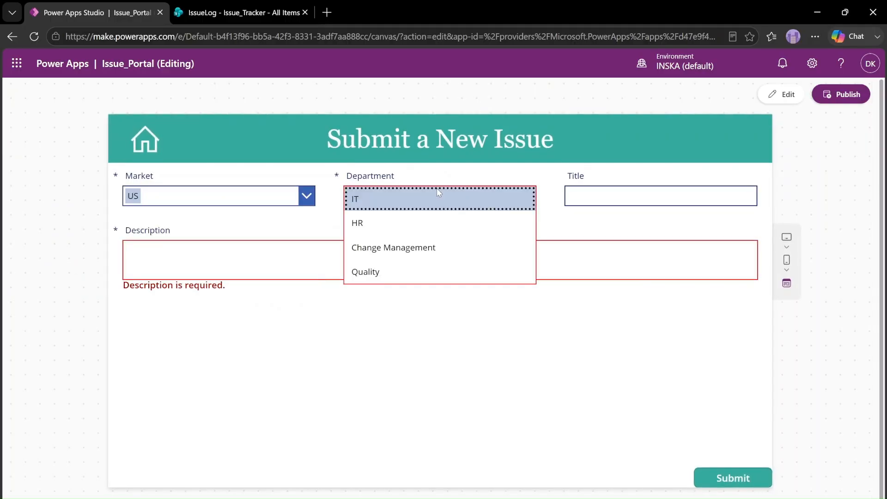
left_click(419, 223)
left_click(635, 199)
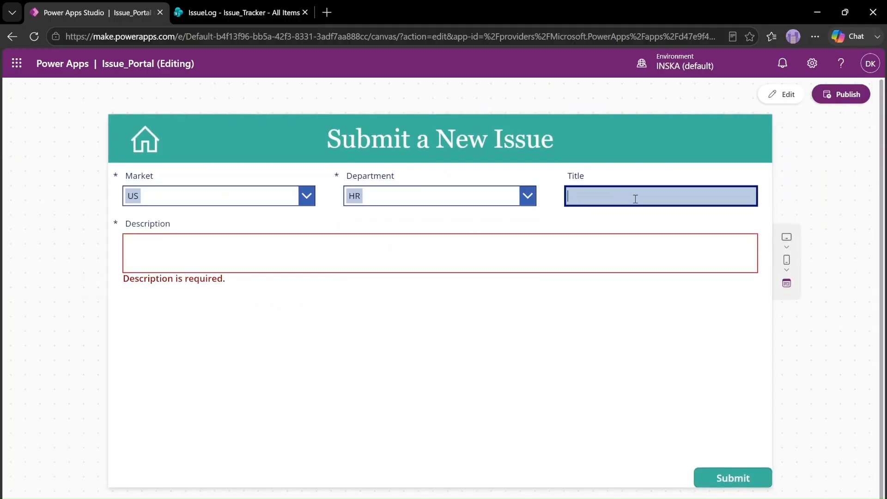
type("Test")
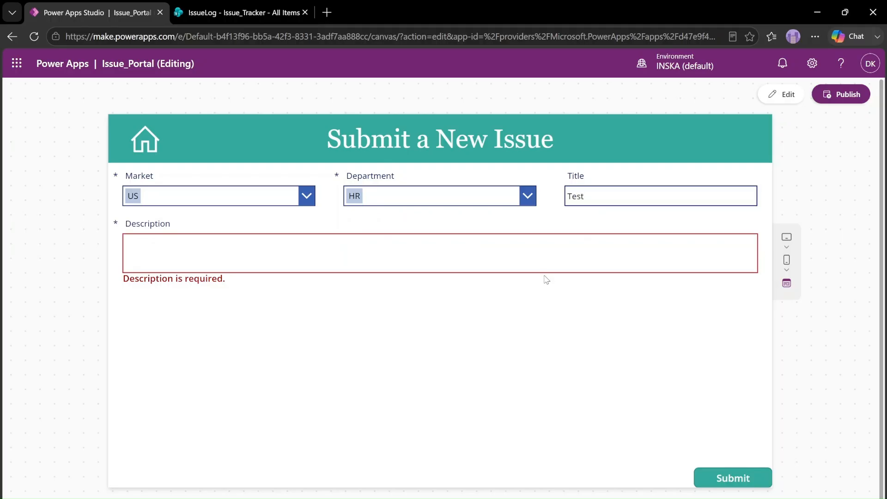
left_click(551, 238)
type("T")
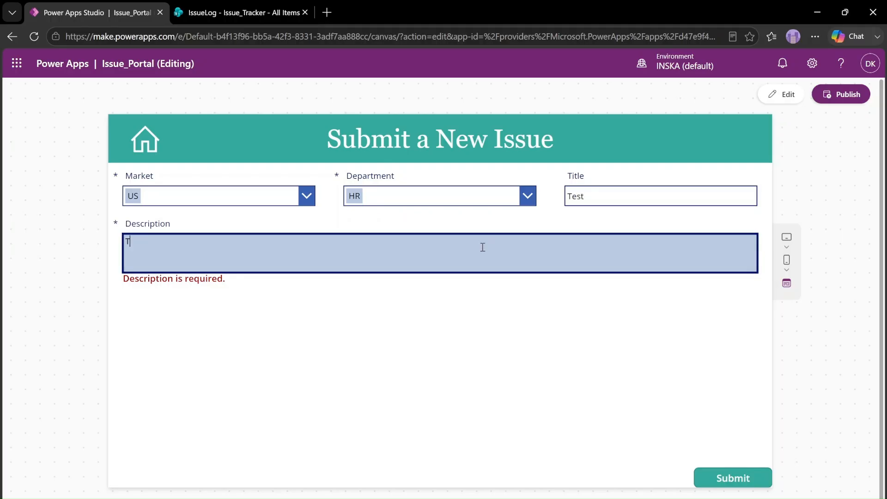
type("his is demo")
Submit the filled-in test issue and check for it in the refreshed SharePoint Issue_Tracker list
left_click(737, 480)
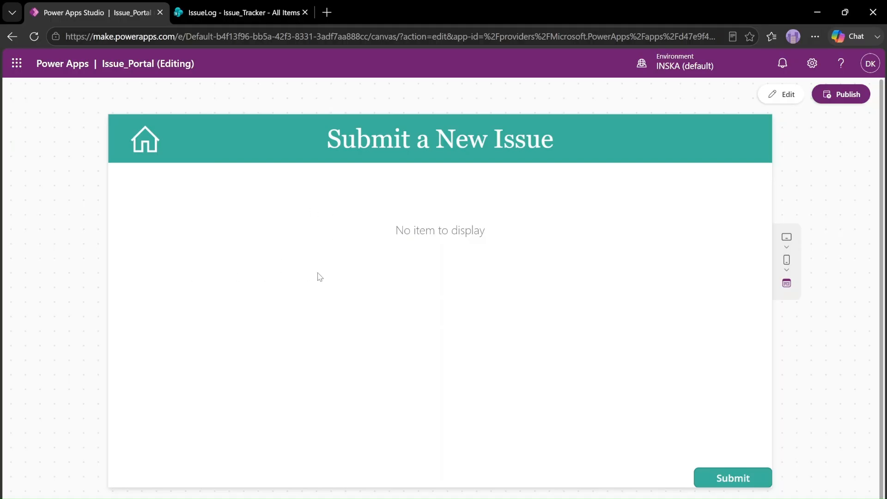
left_click(268, 14)
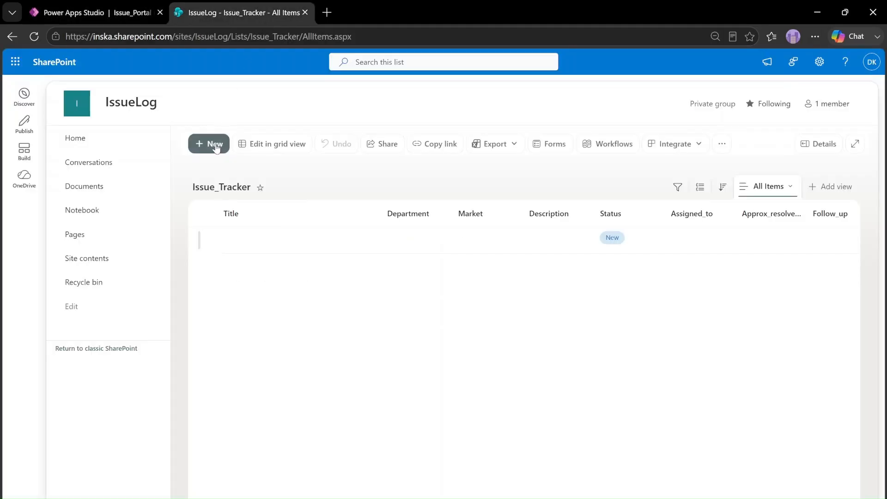
left_click(38, 37)
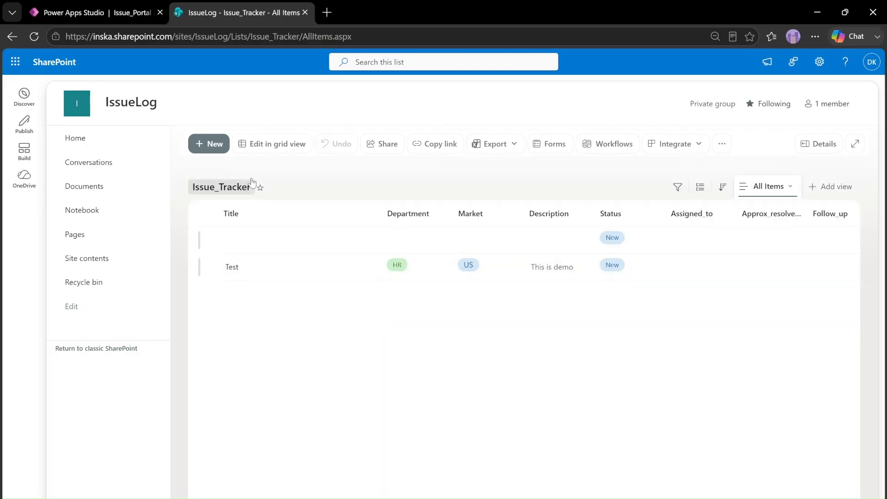
Switch back to Power Apps Studio, return to editing, and collapse the New_Issue and Landing screens in the tree
left_click(116, 15)
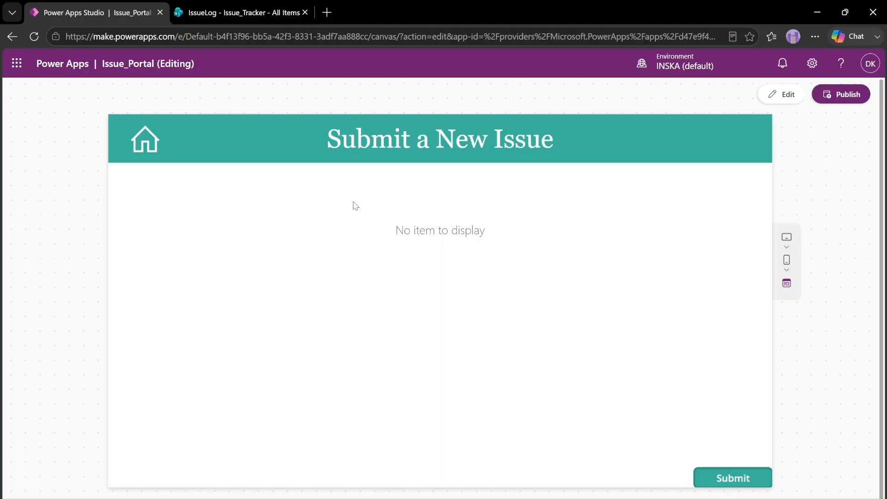
left_click(783, 94)
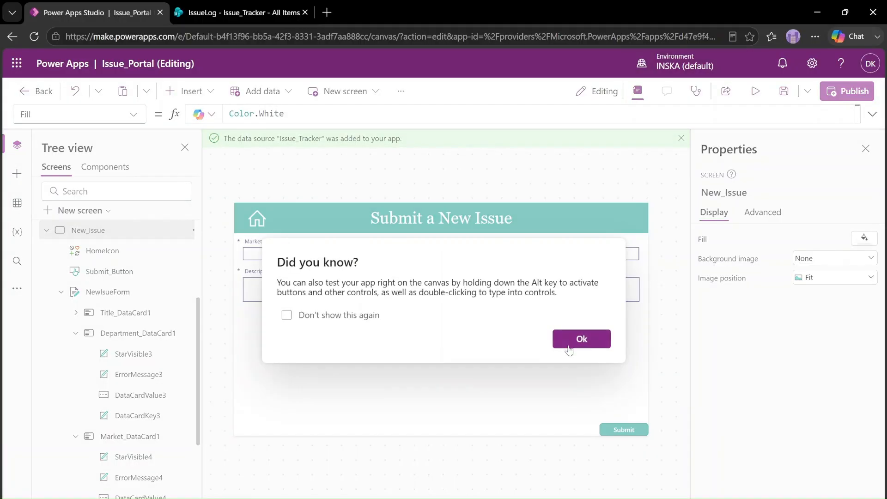
left_click(580, 338)
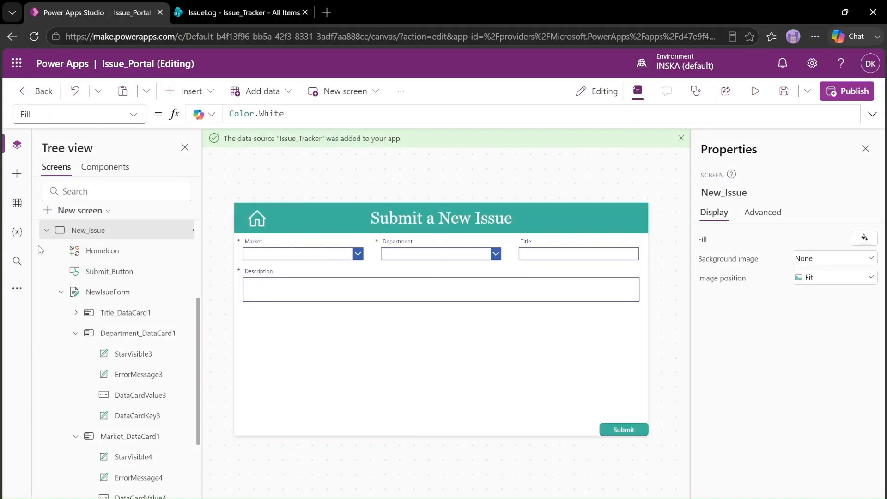
left_click(46, 230)
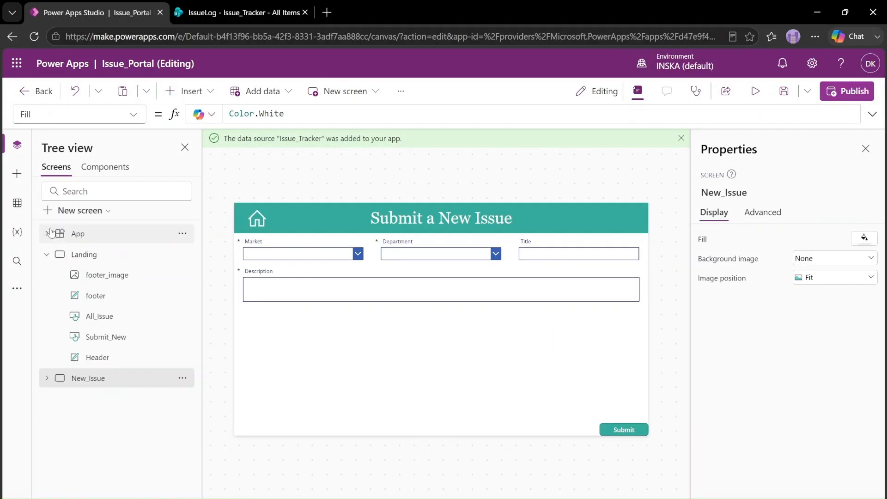
left_click(46, 254)
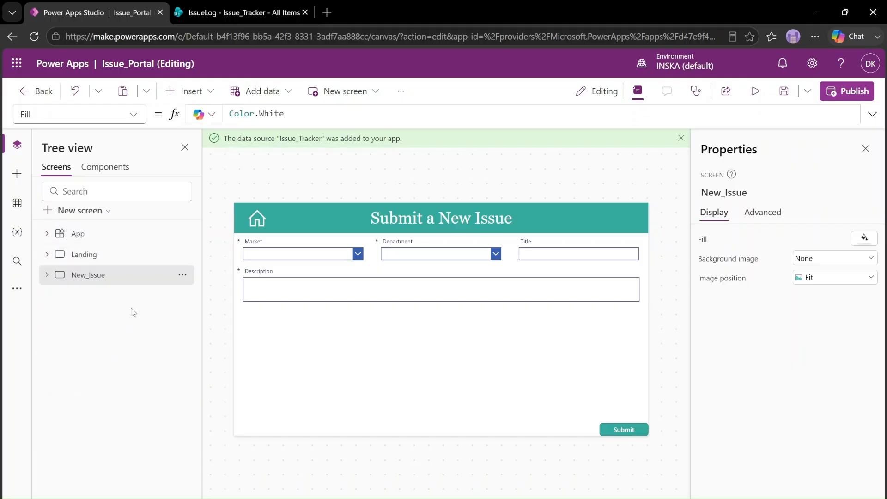
Add a new screen from the success-message template with a check icon and rename it Confirmation
left_click(88, 210)
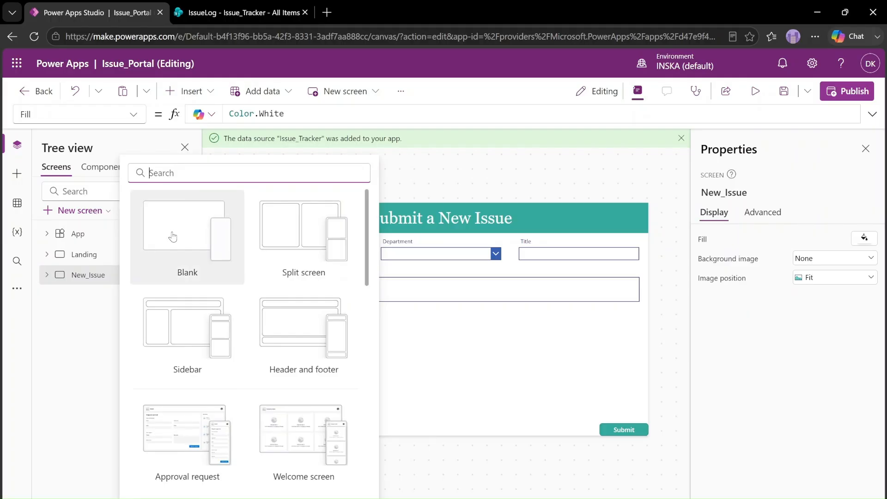
scroll(159, 410, "down", 5)
scroll(159, 410, "down", 5)
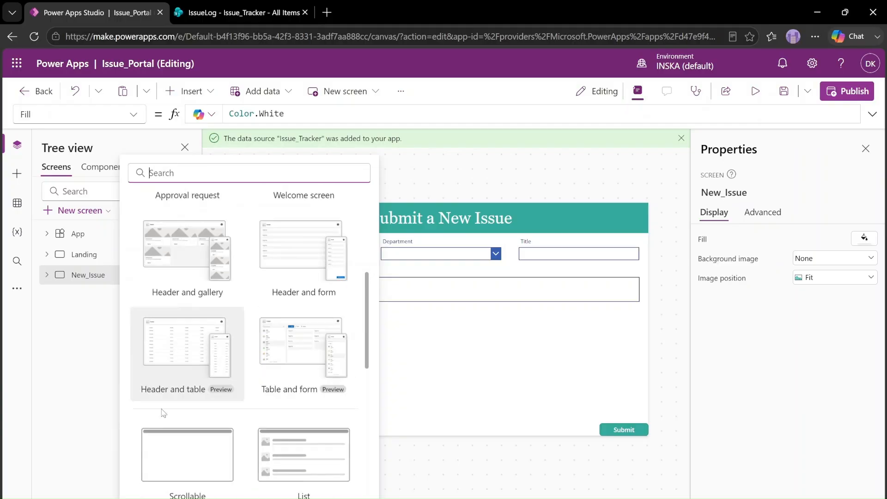
left_click(197, 355)
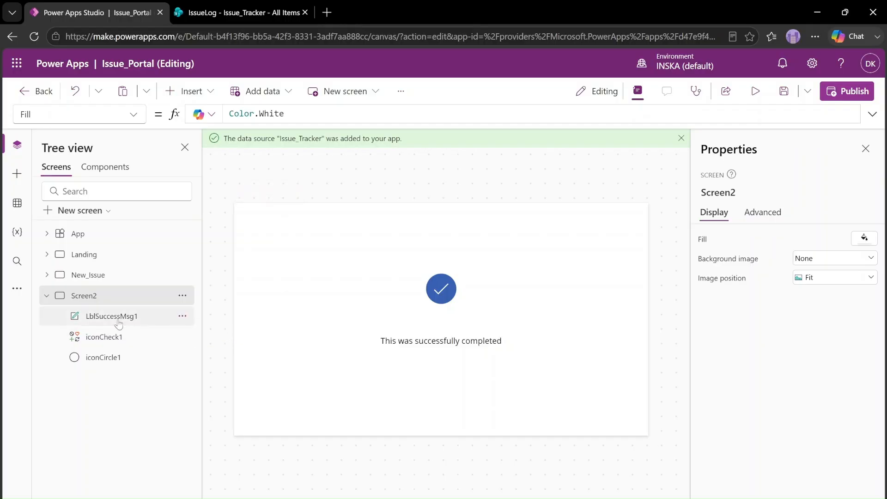
double_click(89, 297)
type("Confirmation")
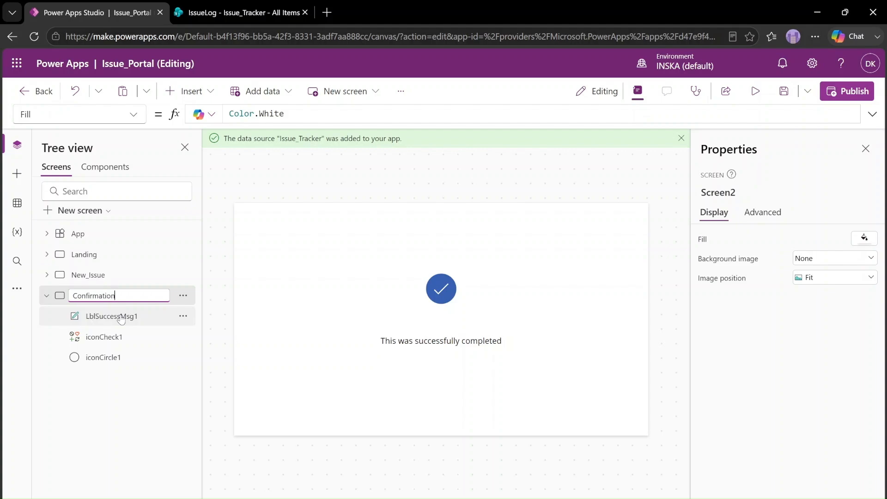
left_click(443, 290)
left_click(506, 301)
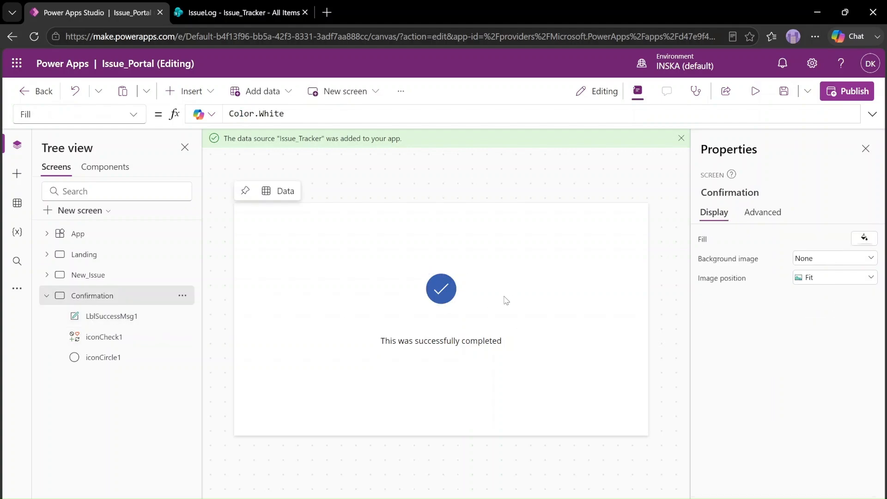
left_click(406, 341)
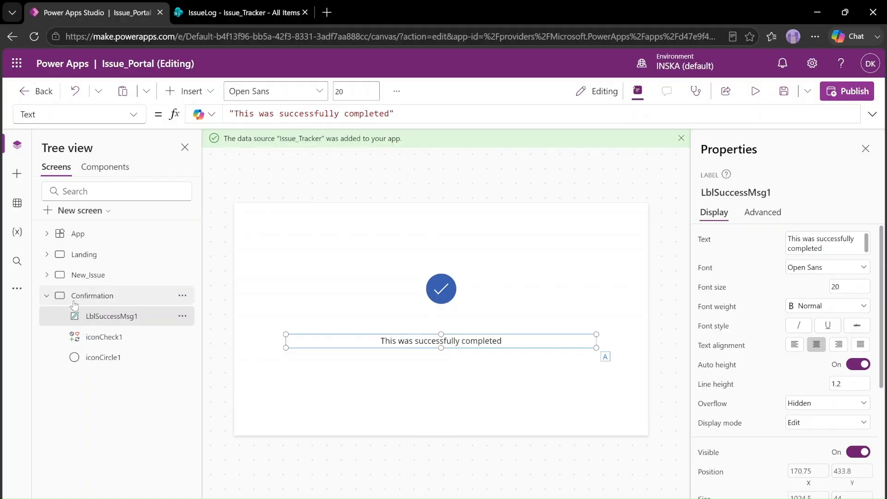
left_click(46, 297)
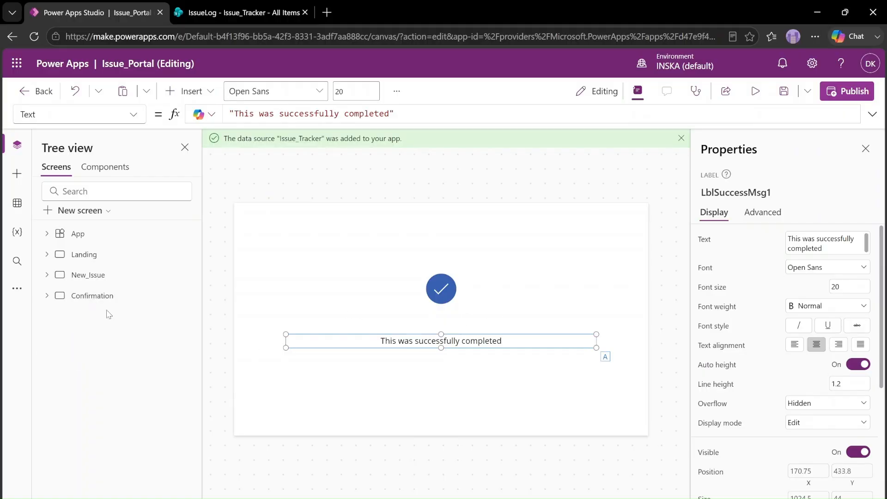
left_click(299, 303)
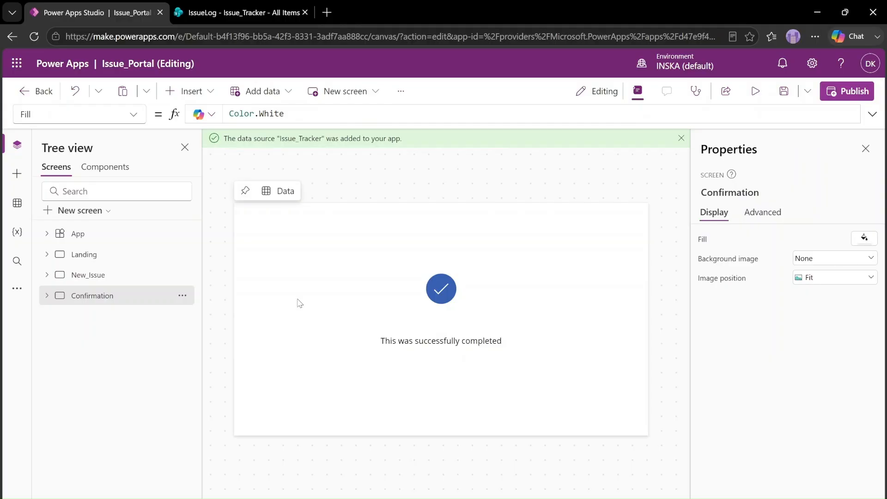
Insert a Home icon on the Confirmation screen
left_click(180, 92)
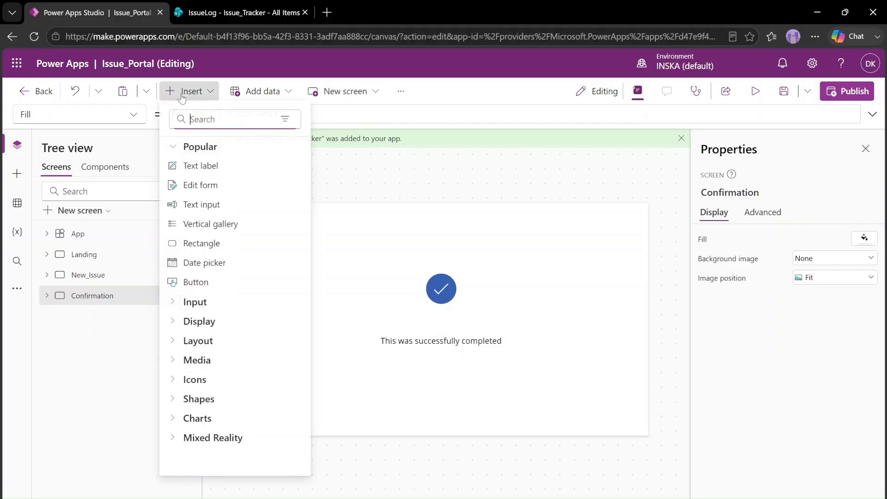
type("ho9me")
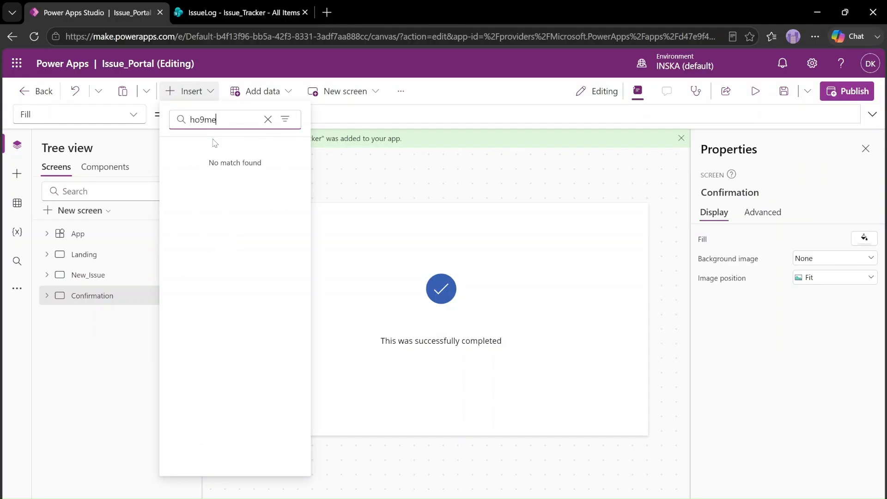
key("BackSpace")
key("BackSpace")
key("BackSpace")
type("me")
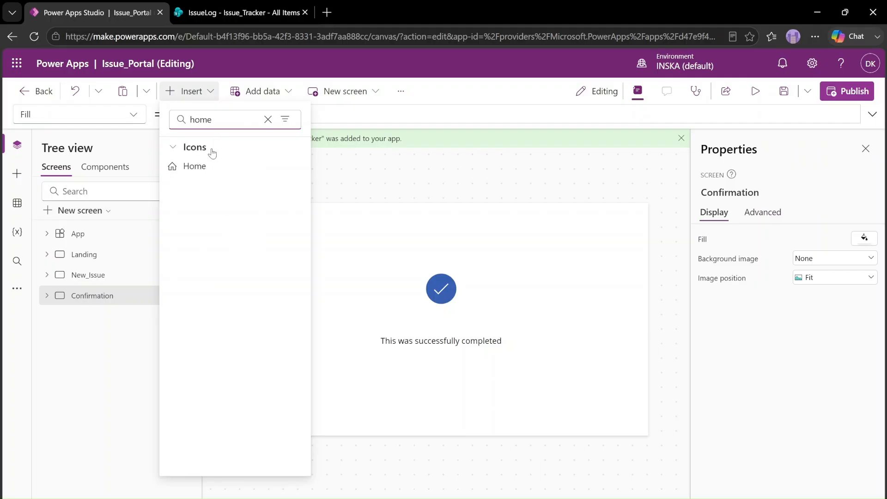
left_click(217, 166)
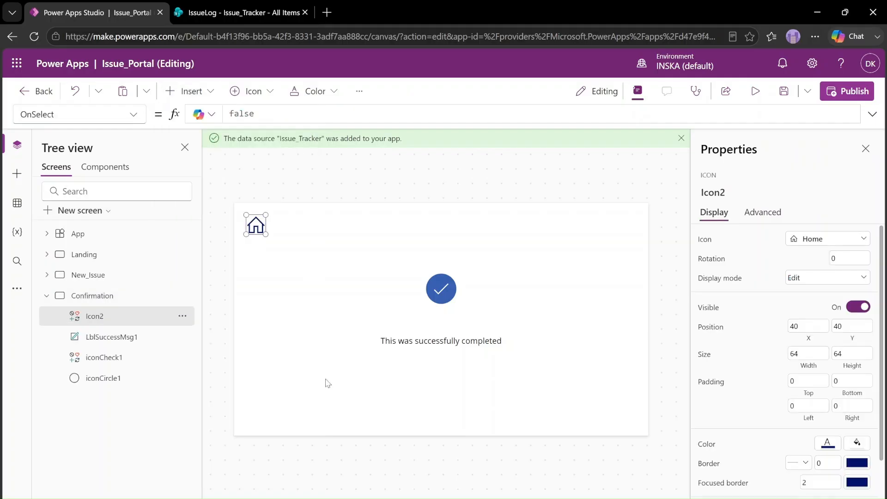
Set the OnSelect formula of the Confirmation screen's Home icon to Navigate(Landing)
left_click(305, 113)
key("ctrl+a")
type("na")
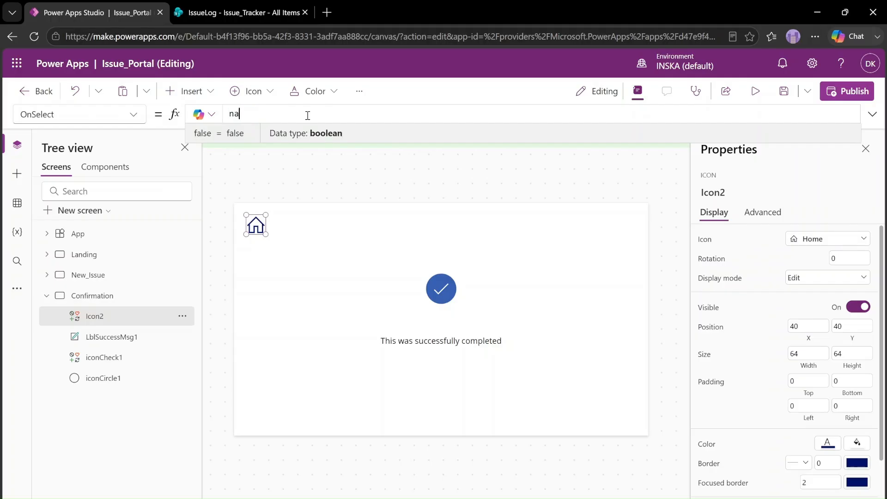
key("Tab")
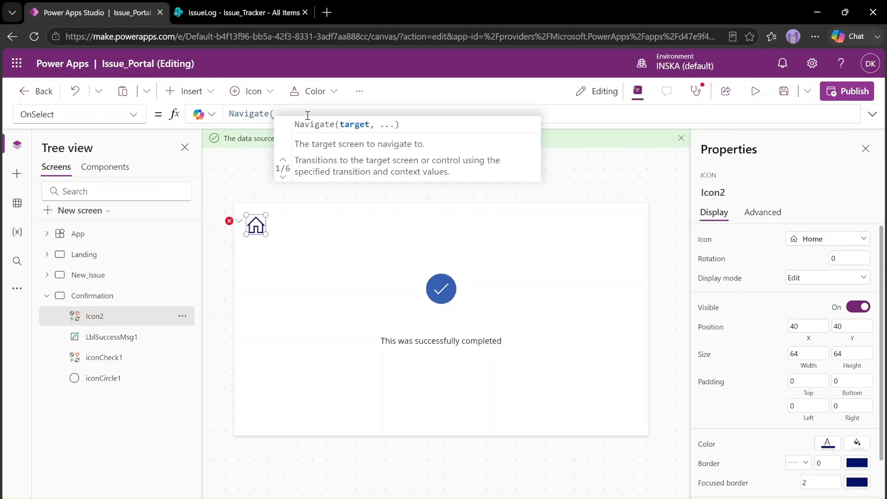
type("La")
key("Tab")
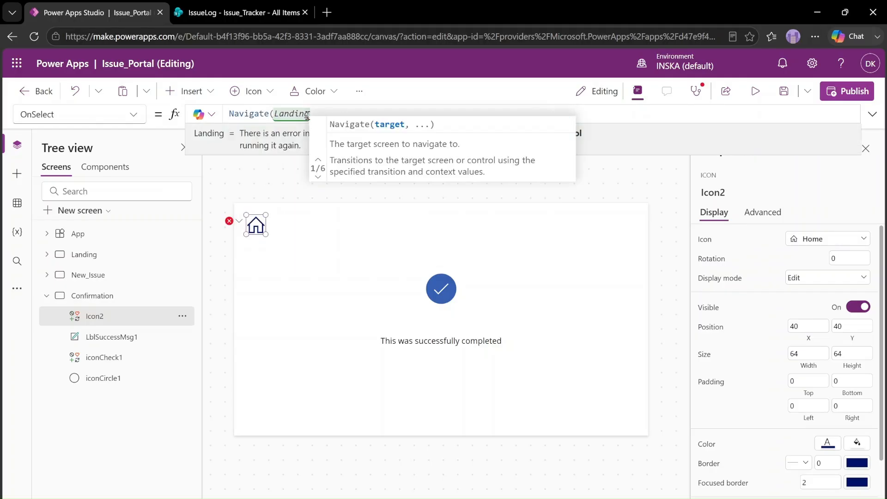
type(")")
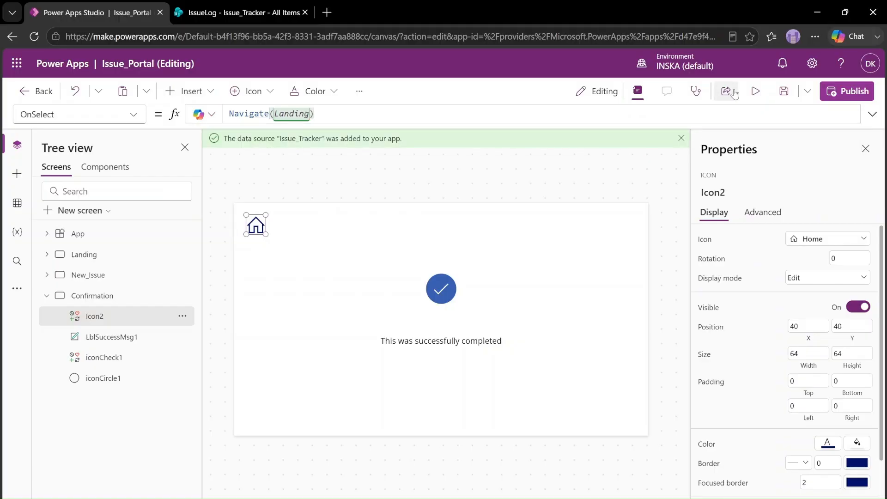
Preview the Home icon's navigation to the landing page, open Submit a New Issue from there, and return to editing
left_click(756, 91)
left_click(140, 150)
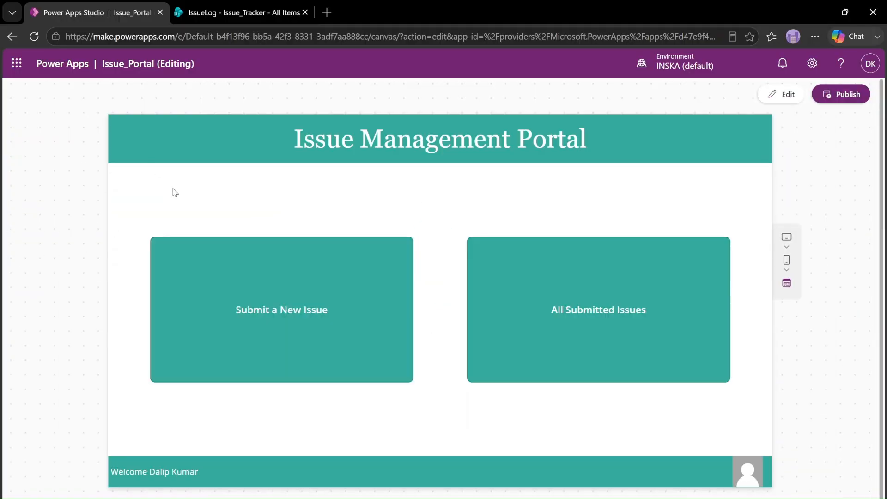
left_click(318, 306)
left_click(786, 95)
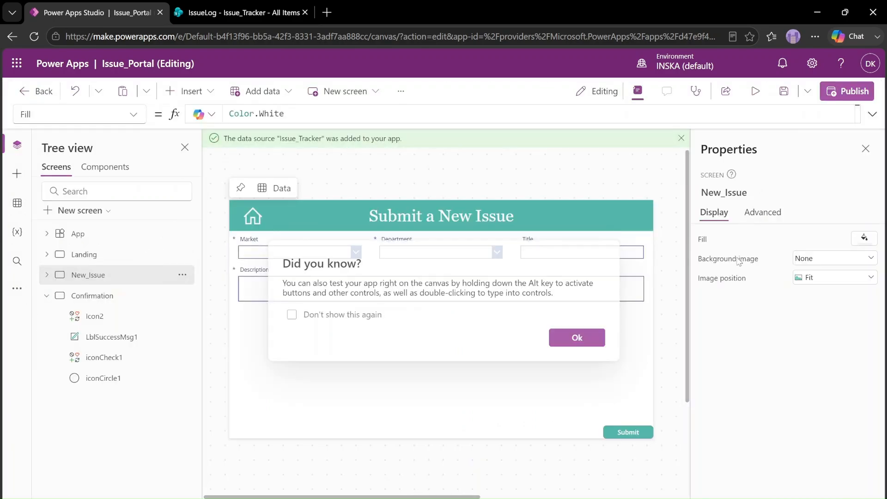
left_click(565, 342)
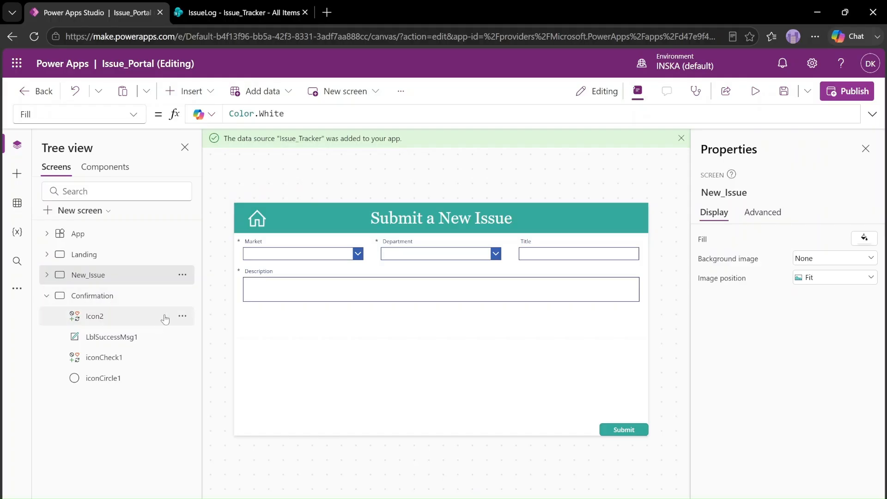
Extend the Submit button's OnSelect formula on the New_Issue screen to SubmitForm(NewIsueForm);Navigate(Confirmation)
left_click(626, 430)
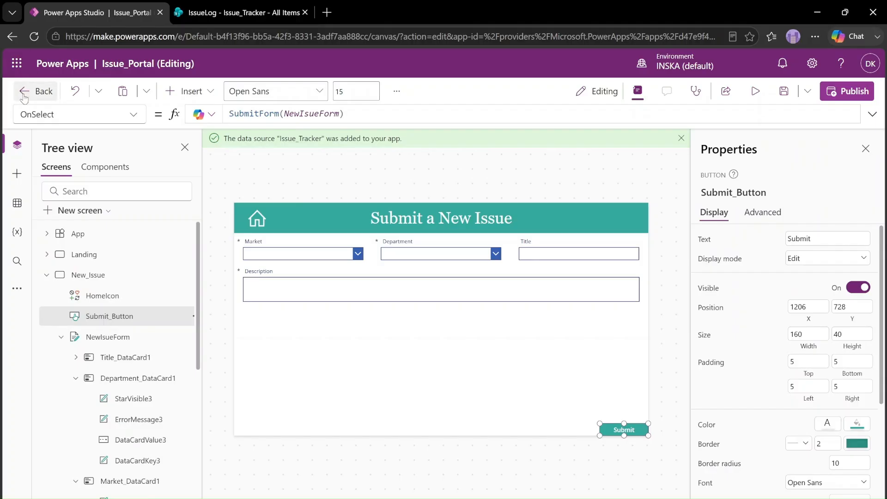
left_click(394, 112)
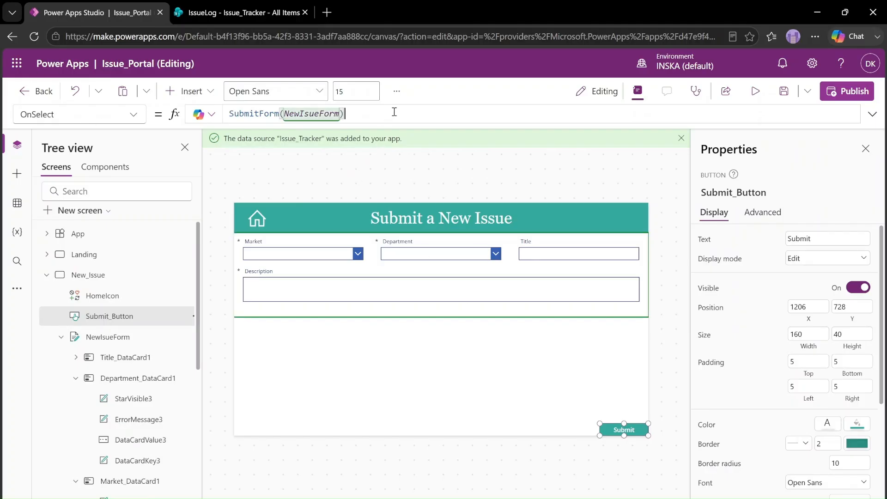
type(";")
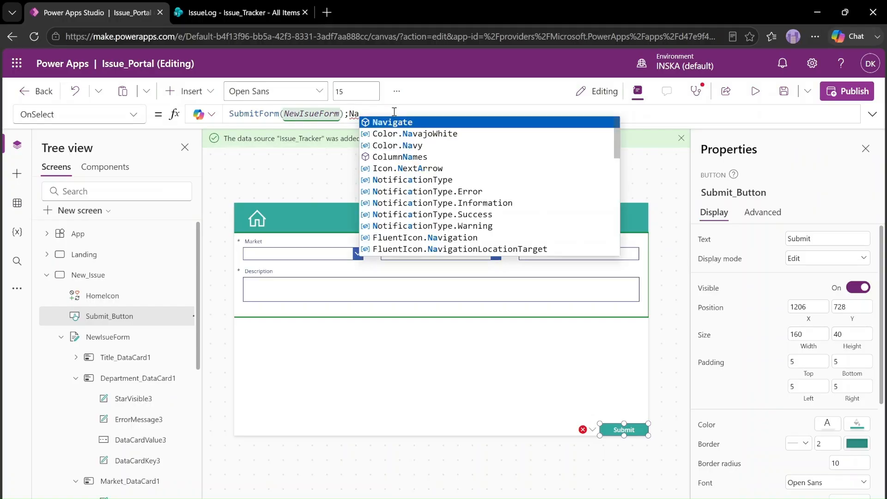
type("Na")
key("Tab")
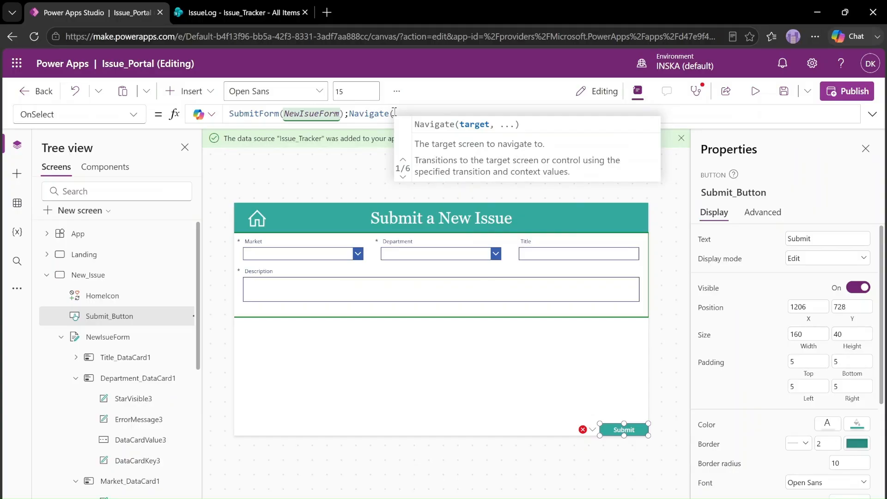
type("Confirmation")
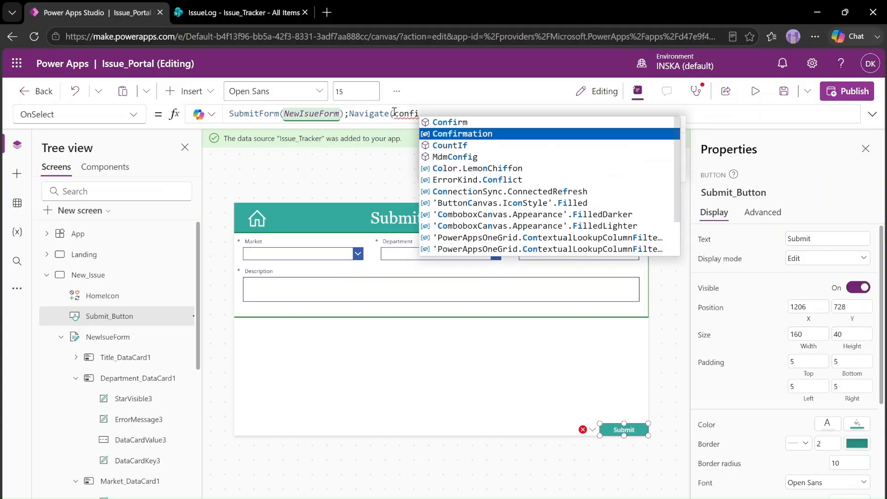
type(")")
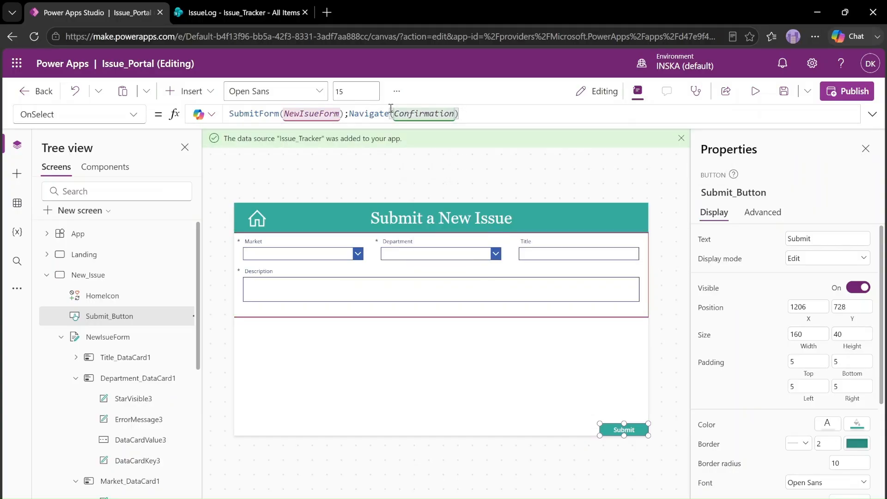
Preview the New_Issue form, submit it with only the Description "This is another demo" filled in, and return to editing
left_click(755, 91)
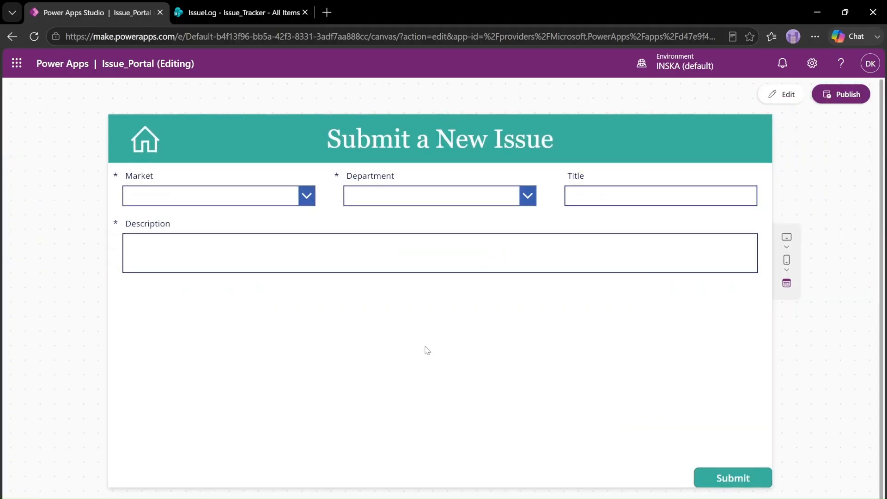
left_click(237, 242)
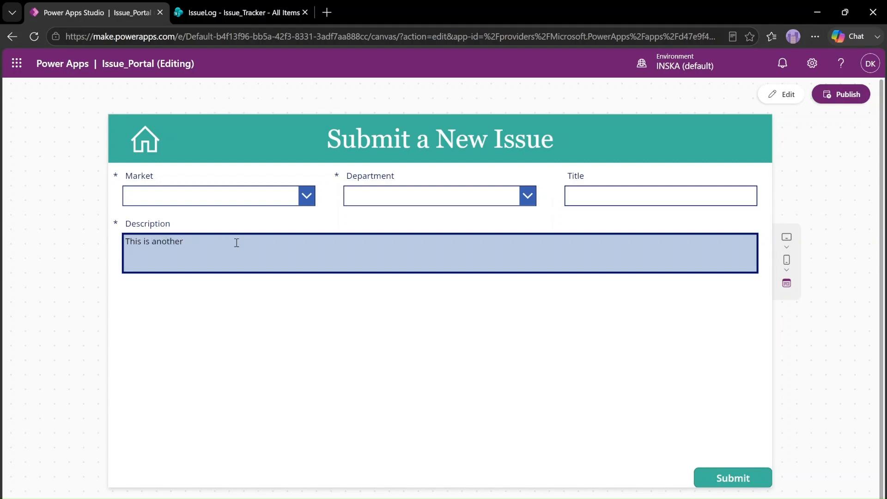
type("This is another demo")
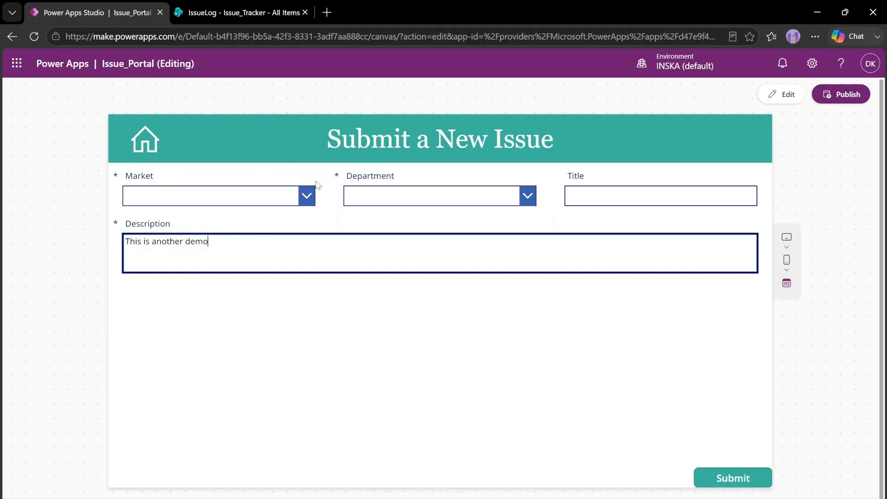
left_click(736, 472)
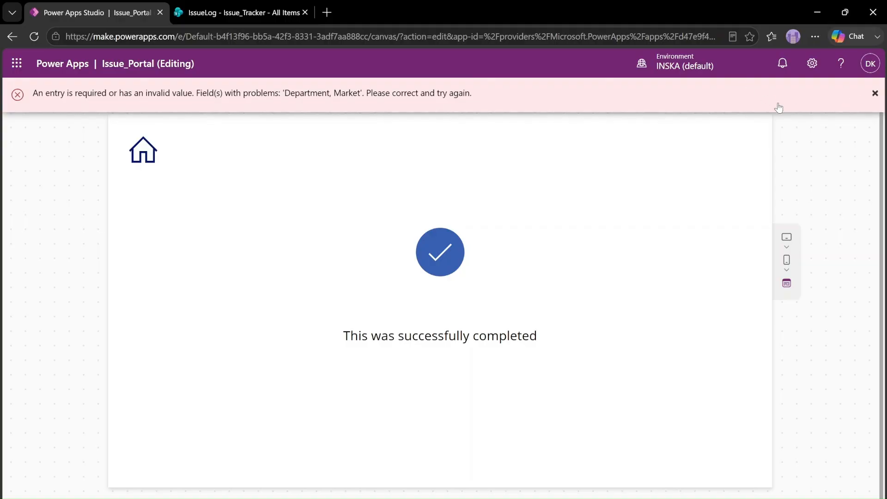
left_click(875, 94)
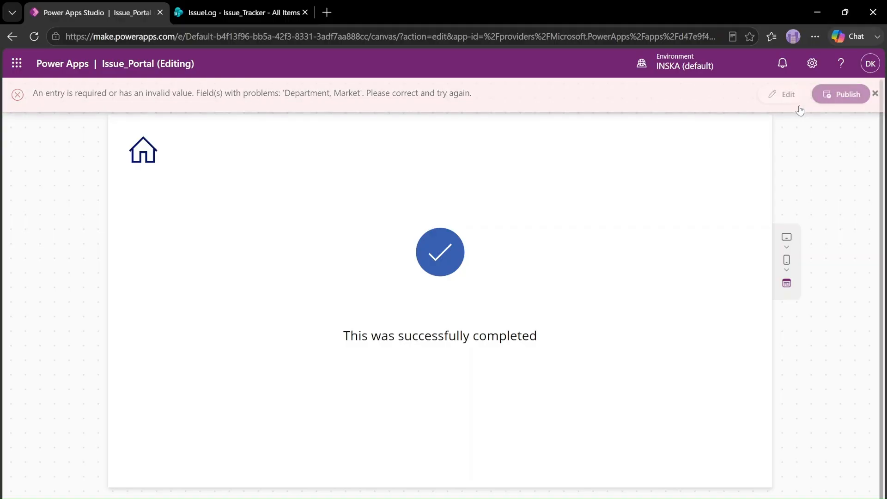
left_click(789, 105)
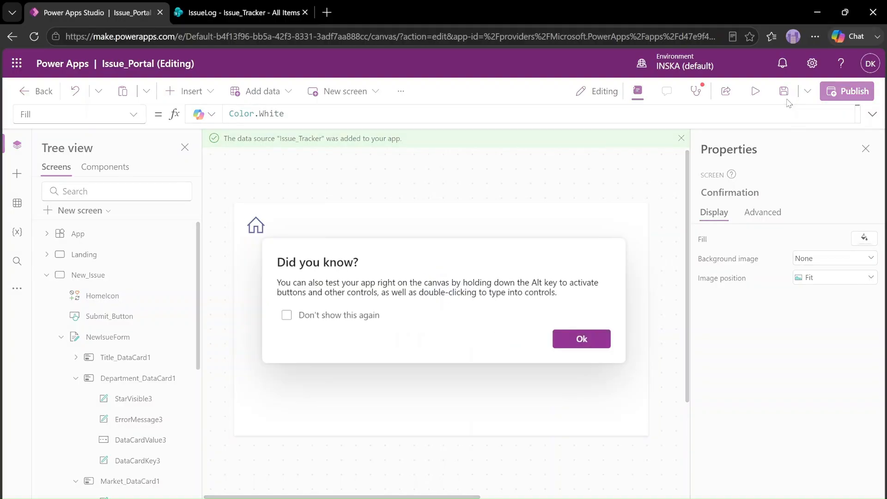
left_click(600, 345)
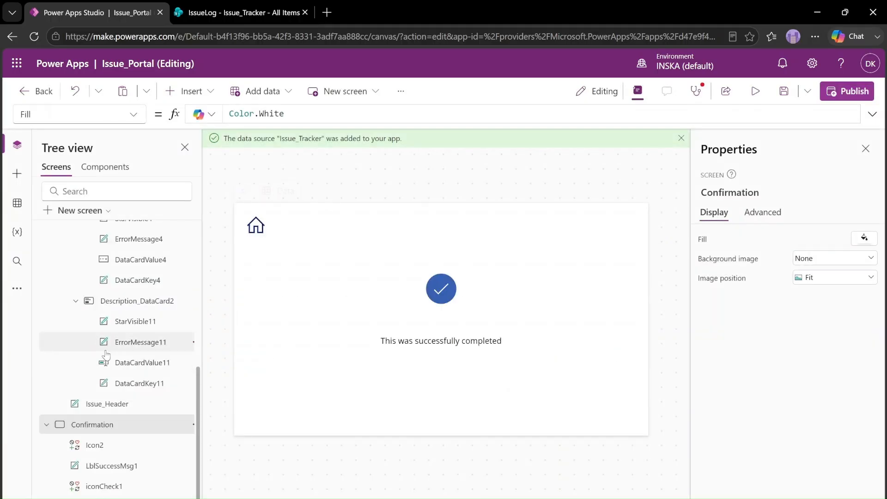
Remove Navigate(Confirmation) from the Submit button's OnSelect formula on the New_Issue screen, keeping SubmitForm(NewIsueForm);
scroll(162, 406, "up", 10)
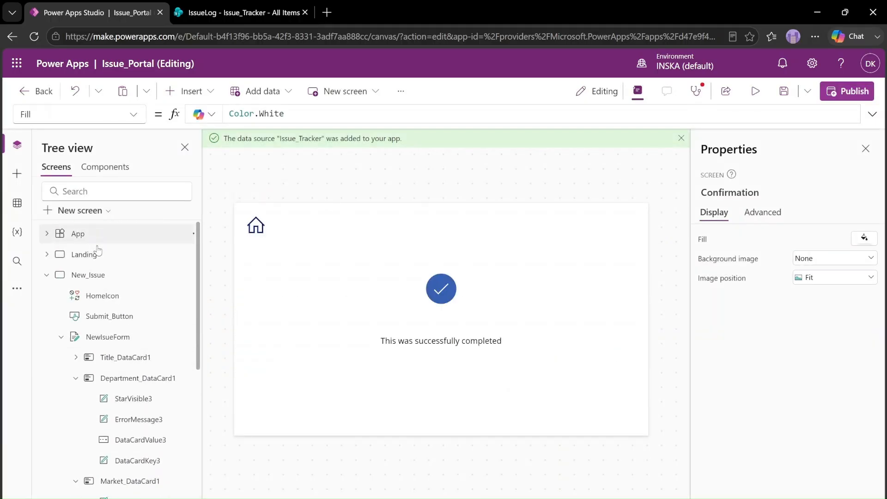
left_click(97, 276)
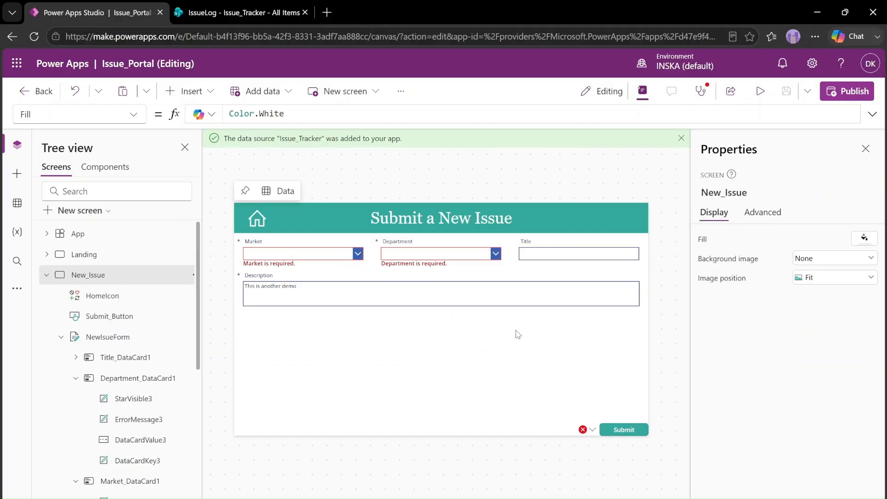
left_click(628, 433)
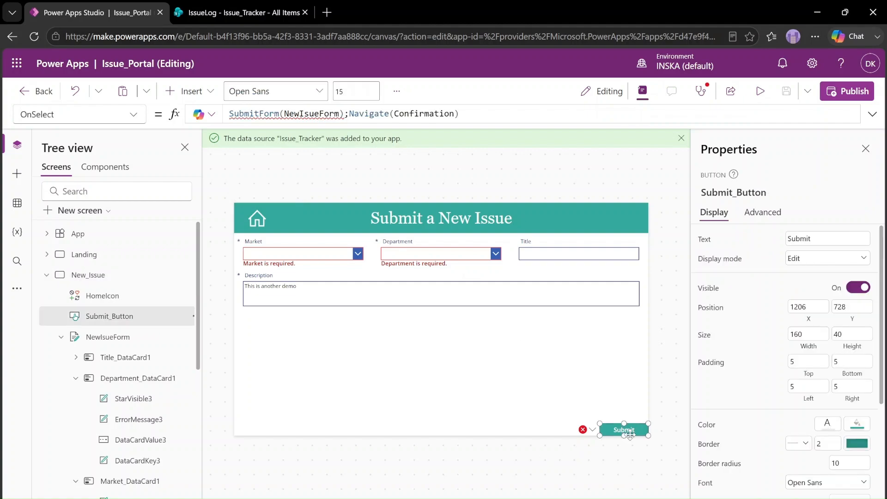
left_click_drag(350, 114, 504, 114)
key("BackSpace")
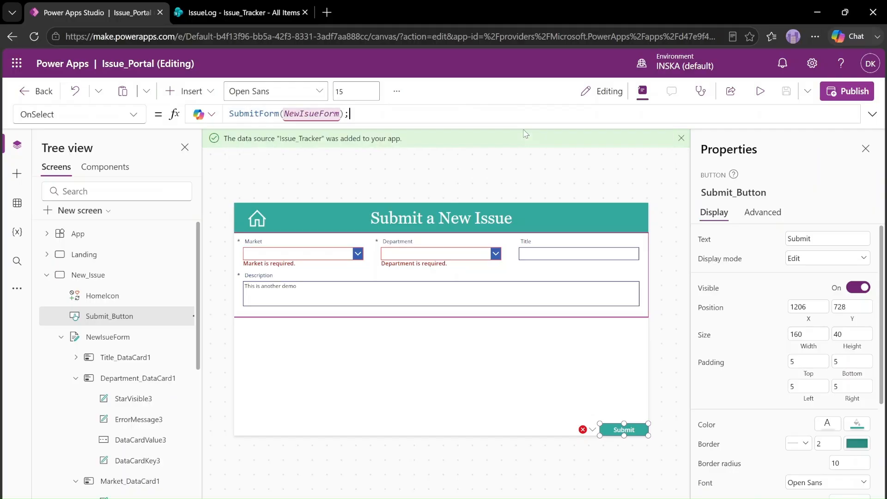
left_click(531, 386)
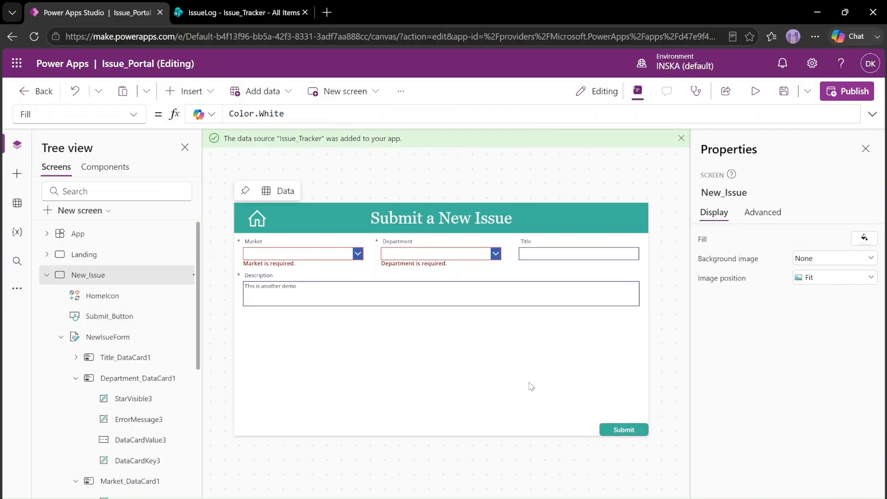
Set the OnSuccess formula of NewIsueForm to Navigate(Confirmation)
left_click(614, 264)
left_click(646, 288)
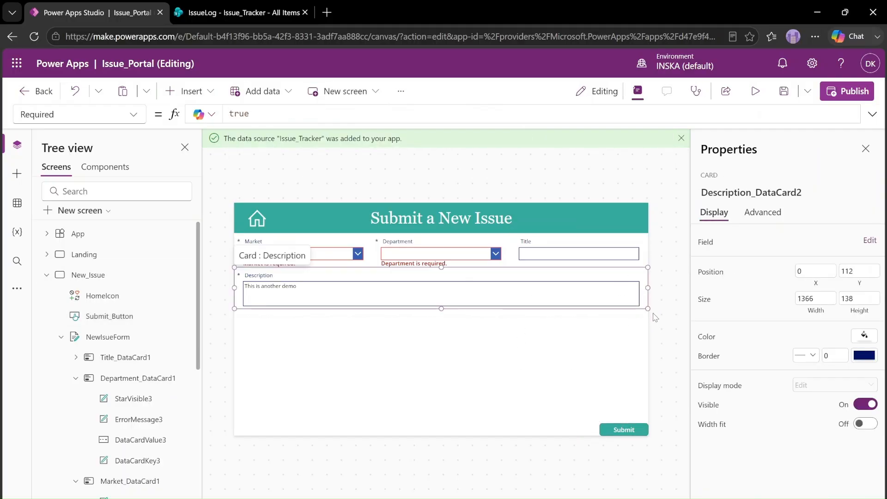
left_click(620, 319)
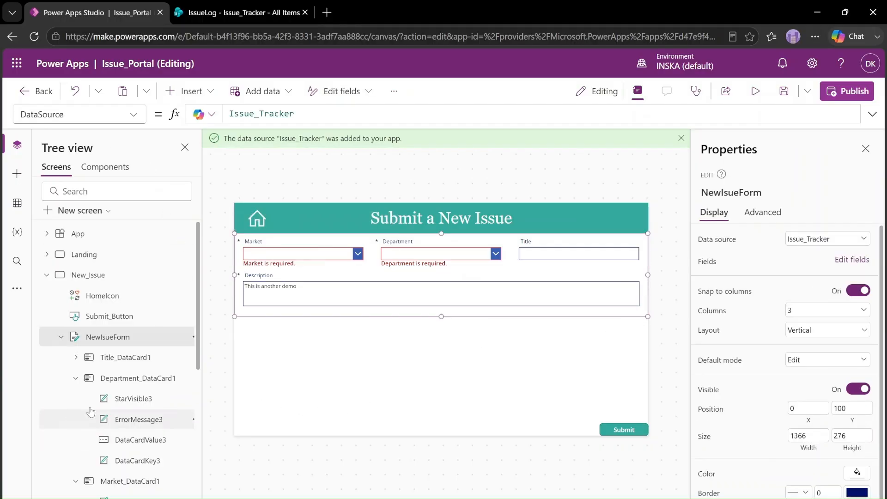
left_click(115, 338)
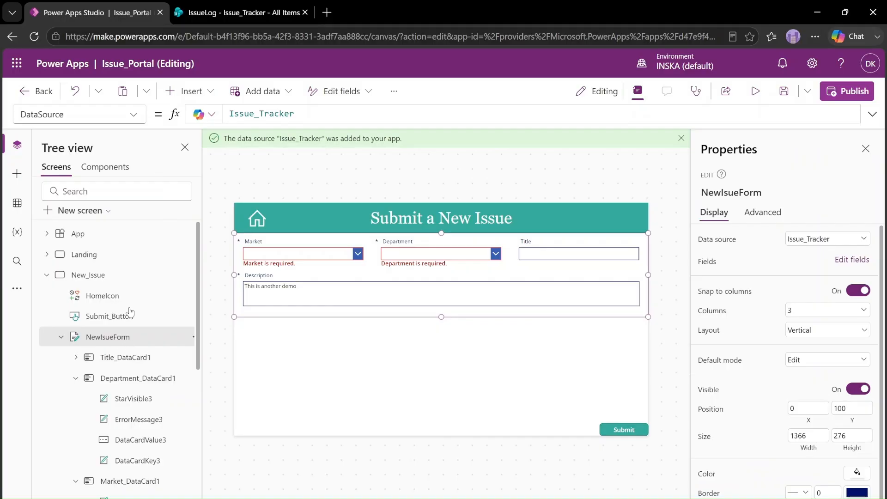
left_click(92, 115)
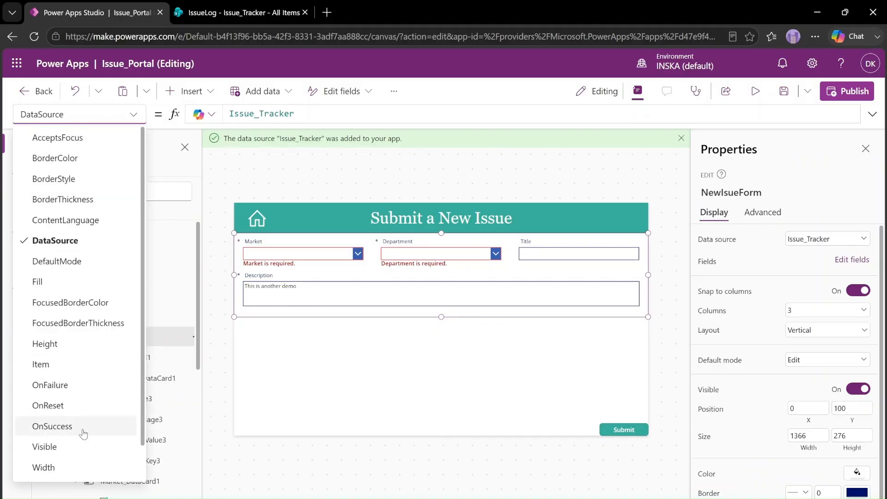
left_click(85, 433)
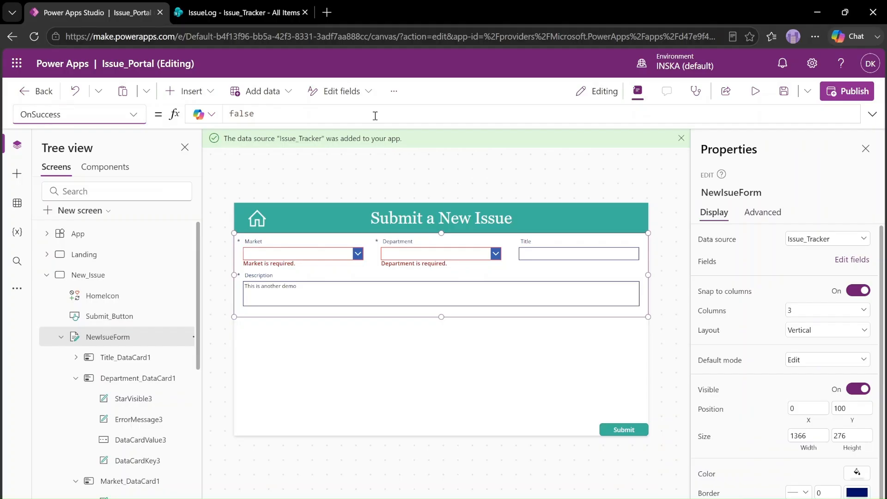
left_click(375, 115)
key("ctrl+a")
type("Navigate(copnf")
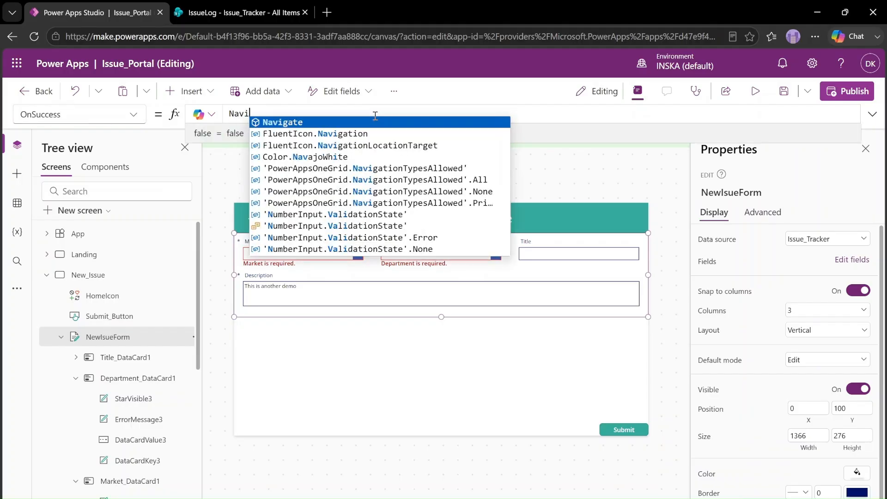
key("BackSpace")
key("BackSpace")
key("BackSpace")
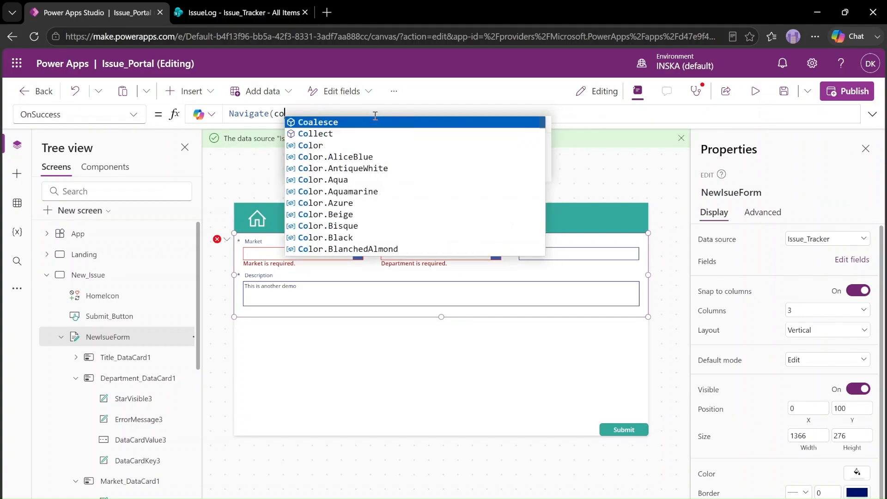
type("nfirm")
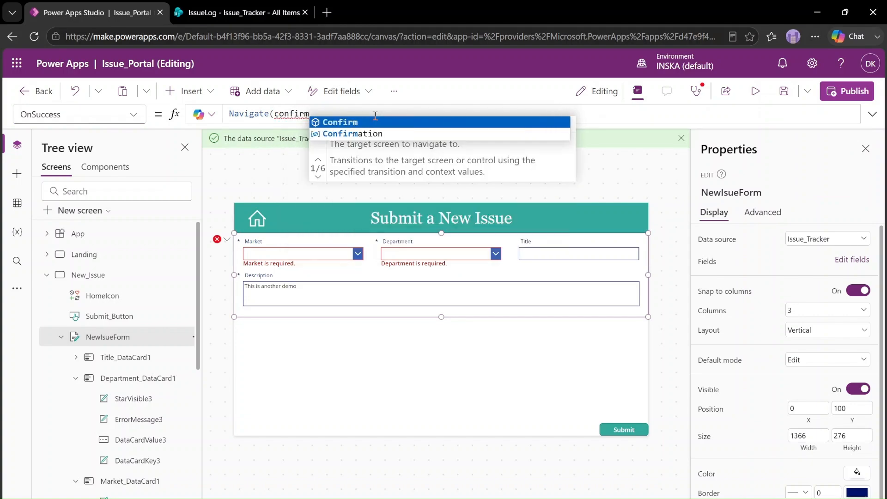
key("Down")
key("Tab")
type(")")
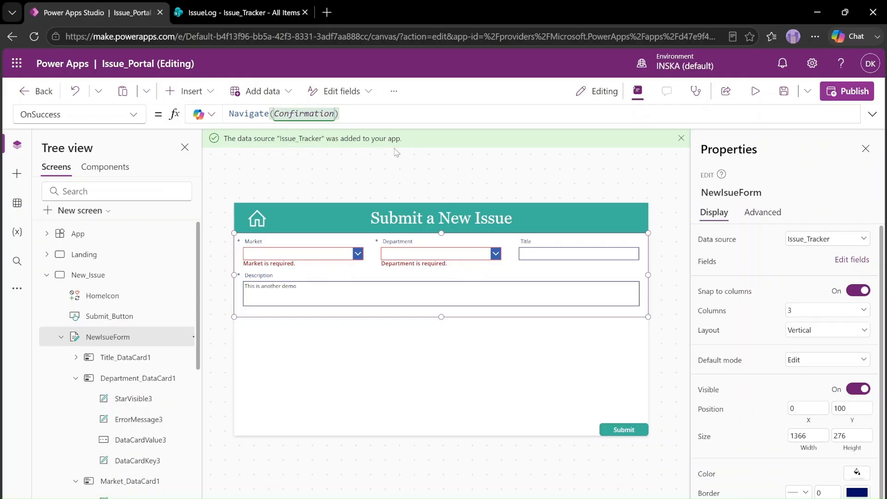
Preview the form and submit the issue with Market IND, Department Change Management and Title "This demo"
left_click(756, 91)
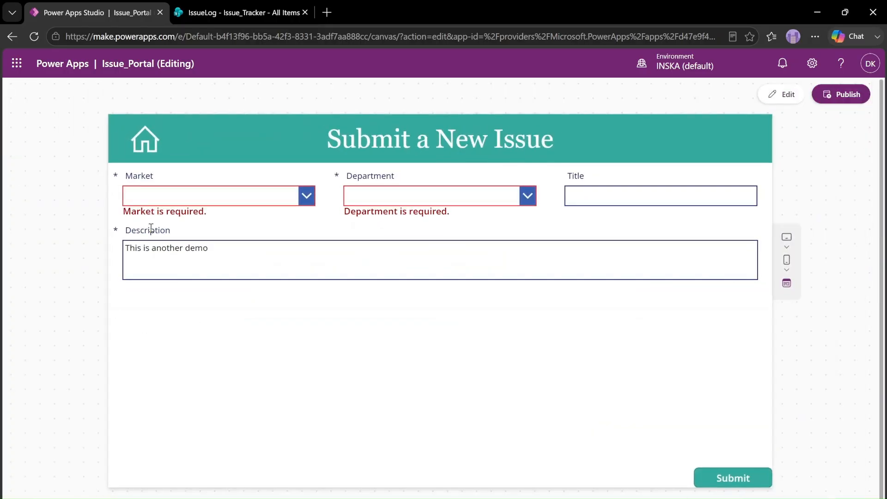
left_click(152, 196)
left_click(179, 224)
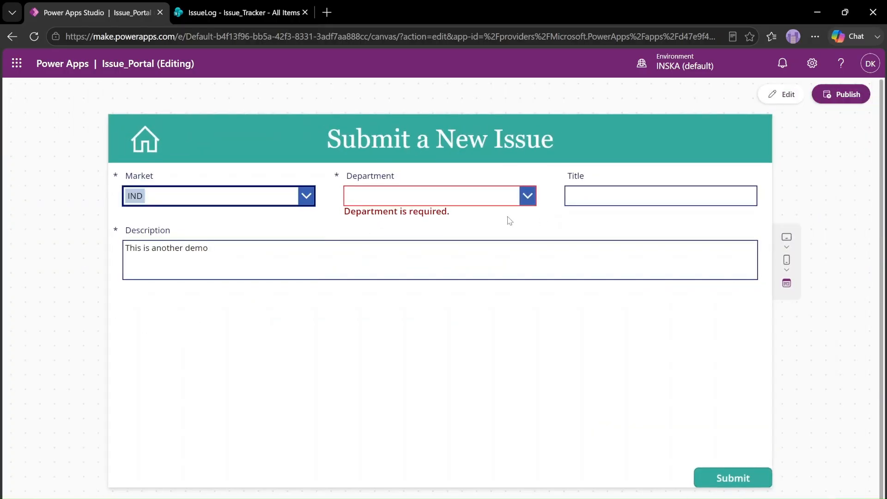
left_click(467, 195)
left_click(402, 247)
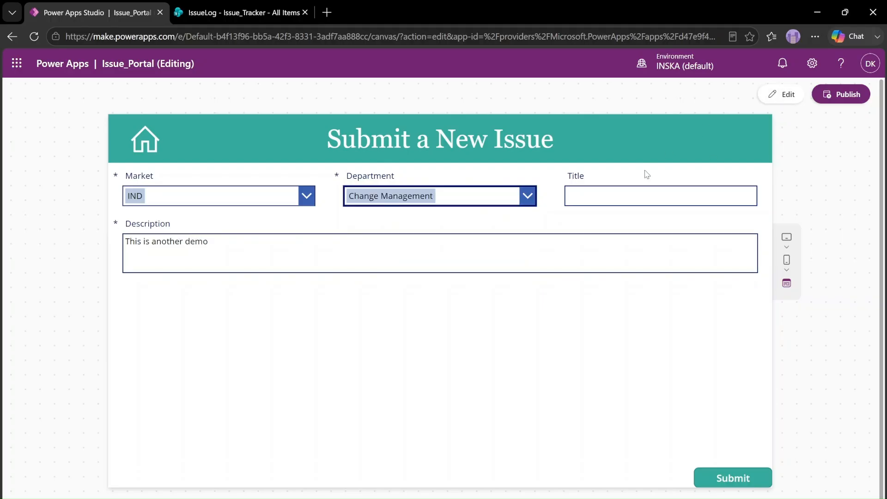
left_click(640, 199)
type("This ")
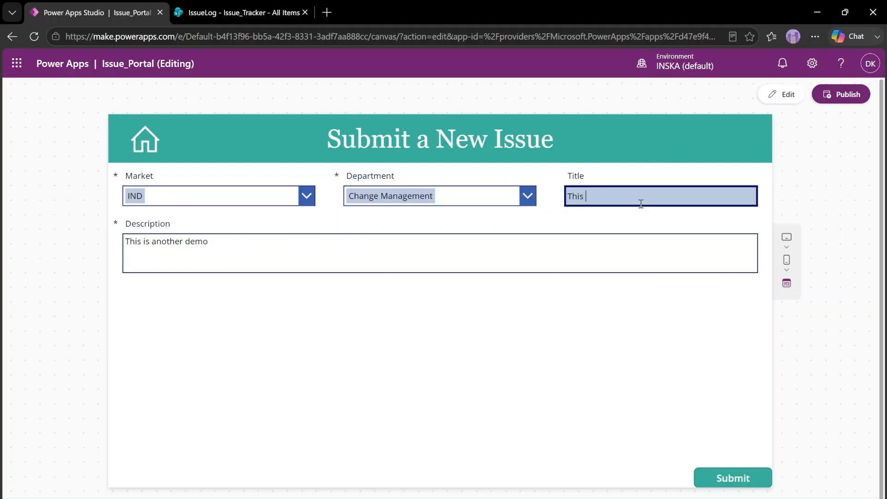
type("demo")
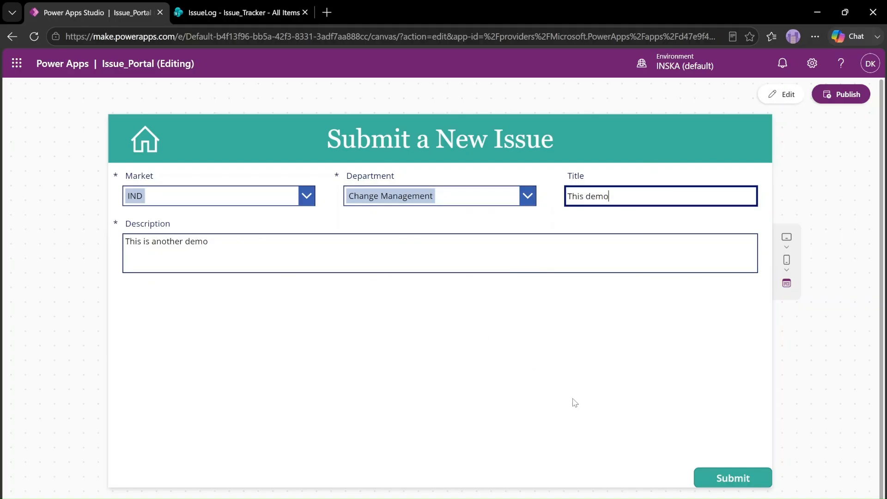
left_click(728, 478)
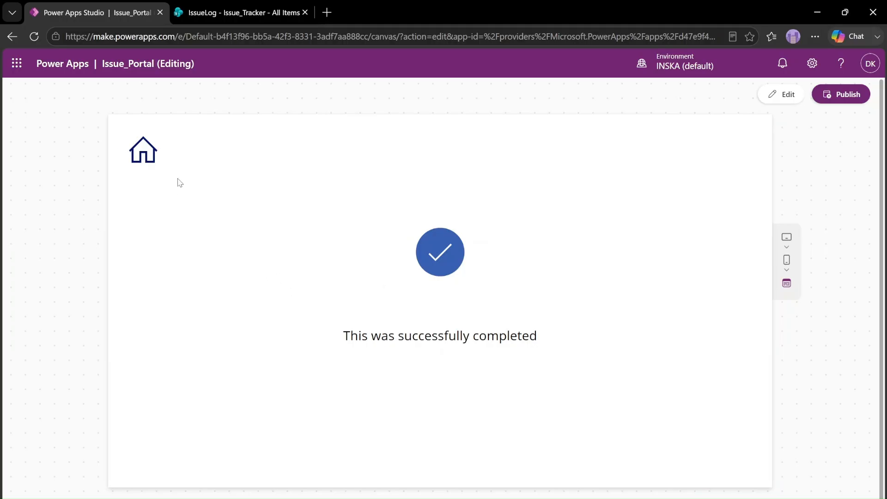
Switch to SharePoint, refresh the Issue_Tracker list to check for the submitted issue, and return to the Power Apps preview
left_click(233, 13)
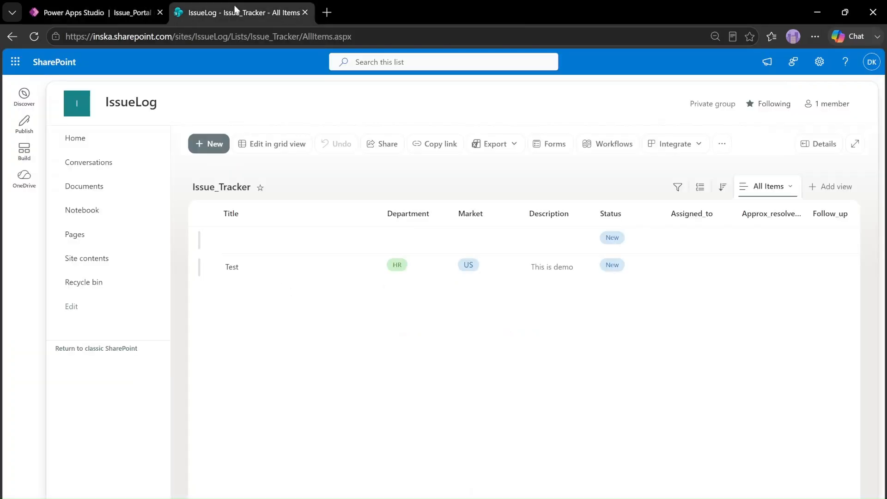
left_click(34, 36)
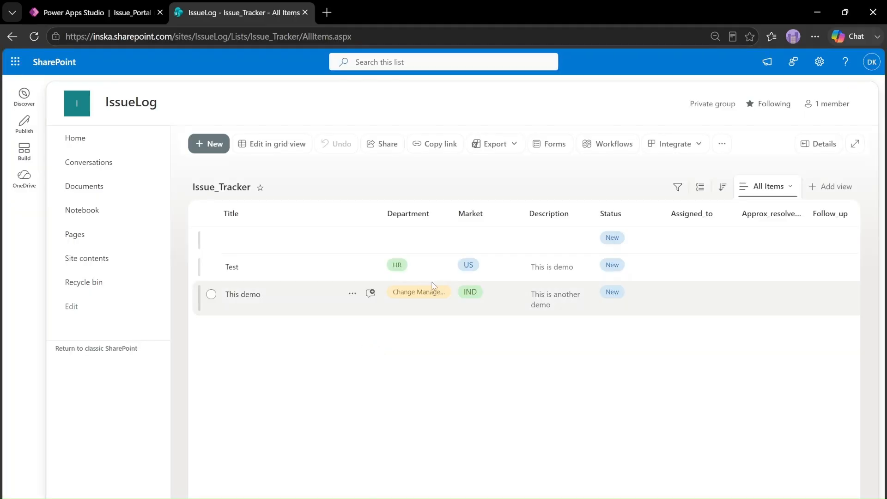
left_click(129, 20)
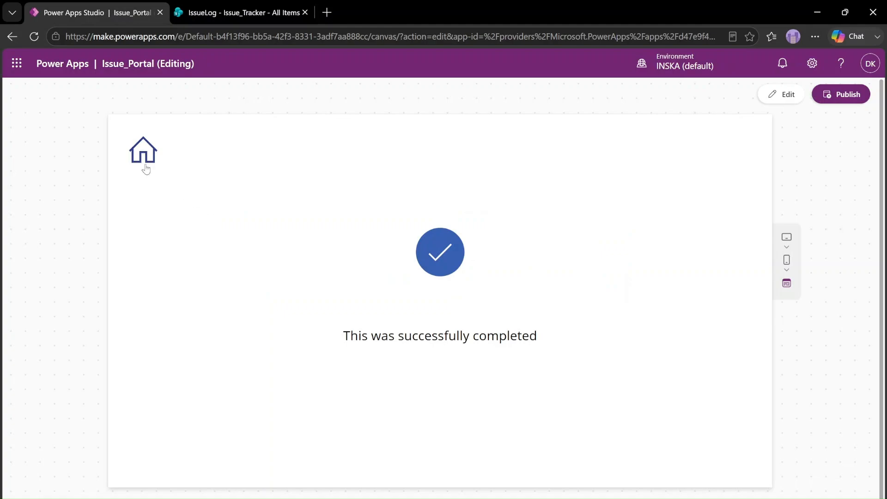